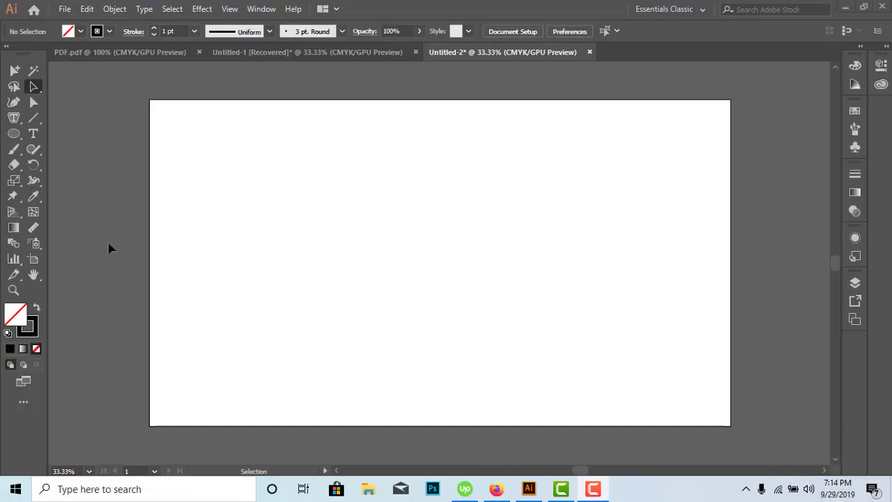
Draw a circle near the artboard centre and scale a concentric inner copy about 494.64 px across.
click(13, 133)
mouse_move(353, 201)
mouse_down()
mouse_move(485, 335)
mouse_move(460, 289)
mouse_move(516, 357)
mouse_up()
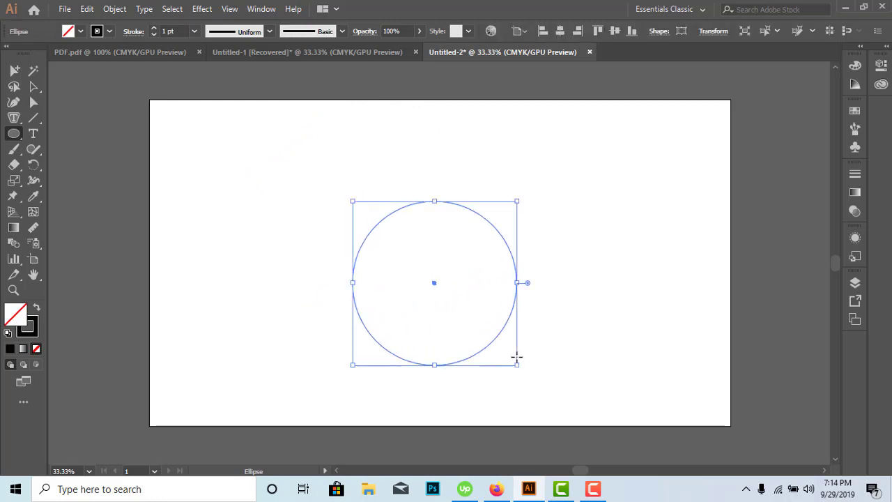
click(34, 87)
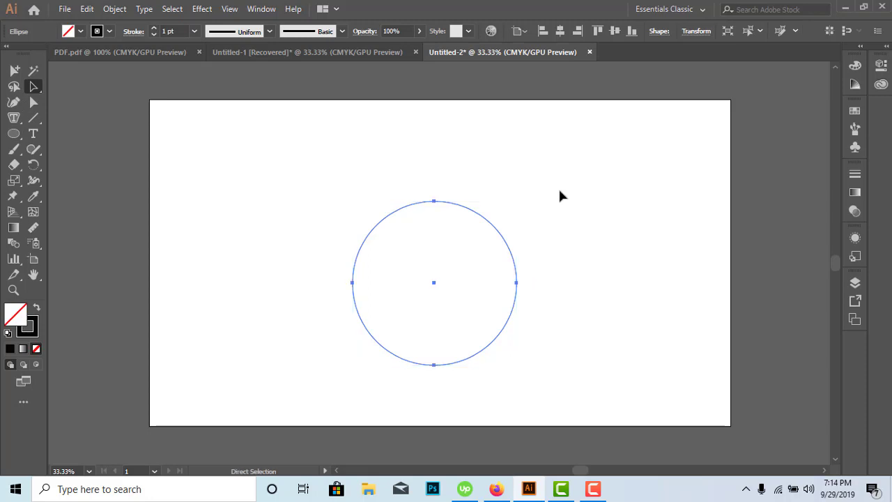
key(ctrl)
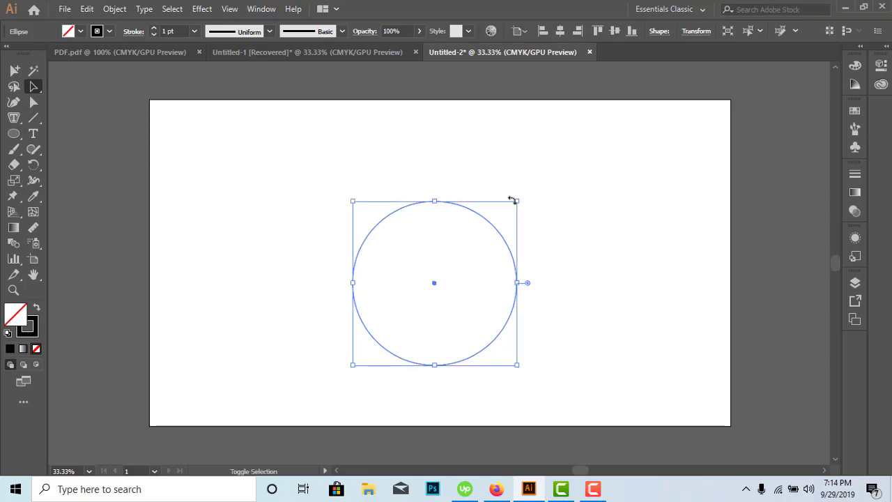
drag(516, 201, 514, 210)
Alt-drag a copy of the ring pair to the right and centre both pairs vertically on the artboard.
drag(289, 197, 462, 301)
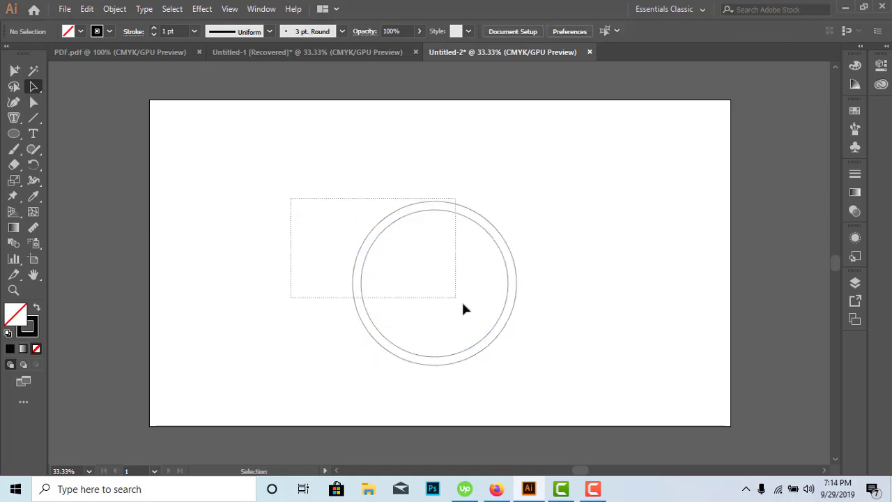
click(531, 246)
drag(455, 173, 556, 272)
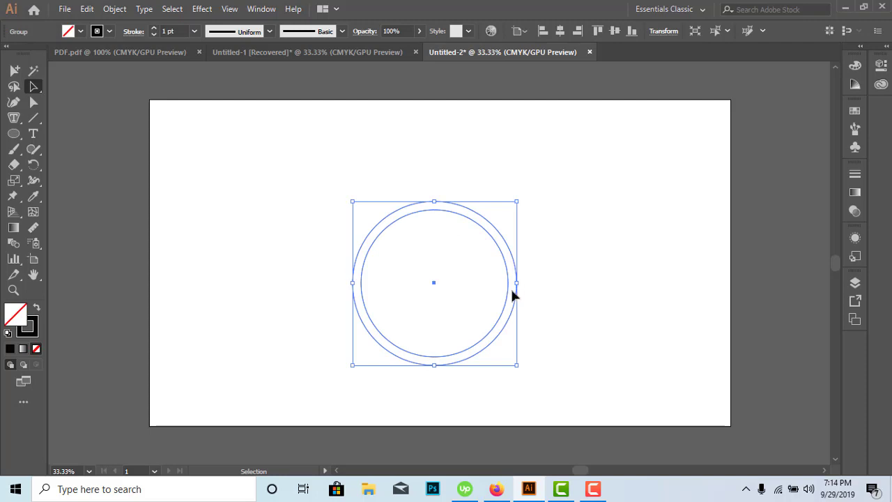
mouse_move(508, 297)
mouse_down()
mouse_move(596, 297)
mouse_move(579, 297)
mouse_up()
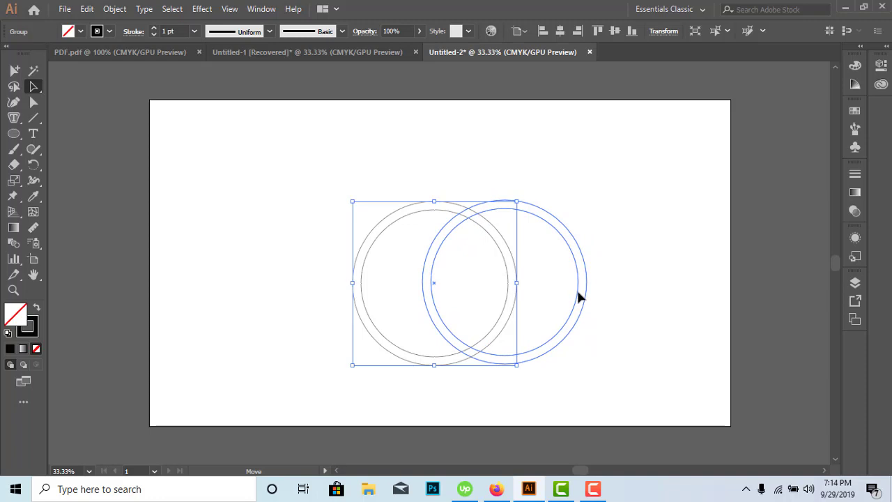
drag(579, 297, 578, 297)
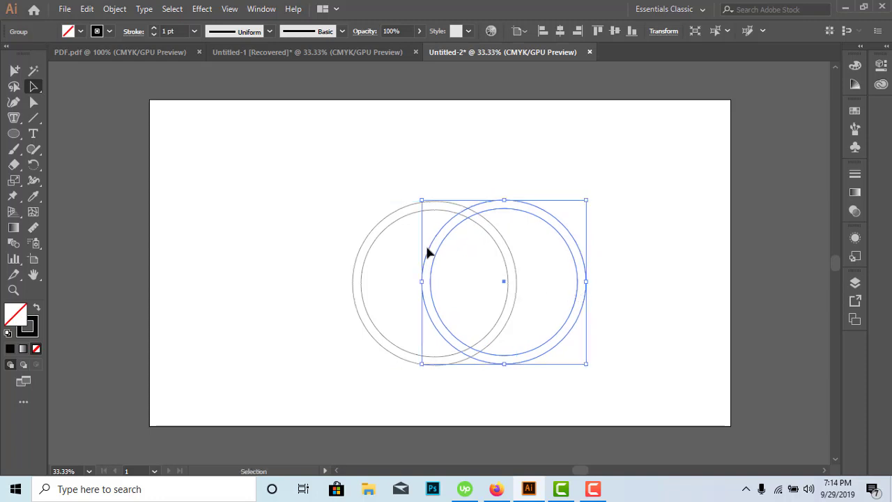
drag(278, 175, 612, 334)
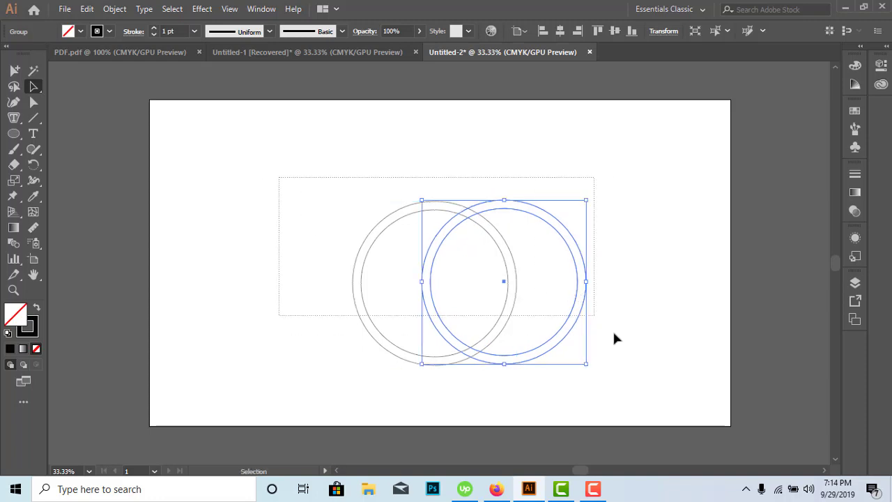
click(612, 31)
click(614, 221)
Add a third ring pair below between the two and centre the cluster horizontally.
click(516, 281)
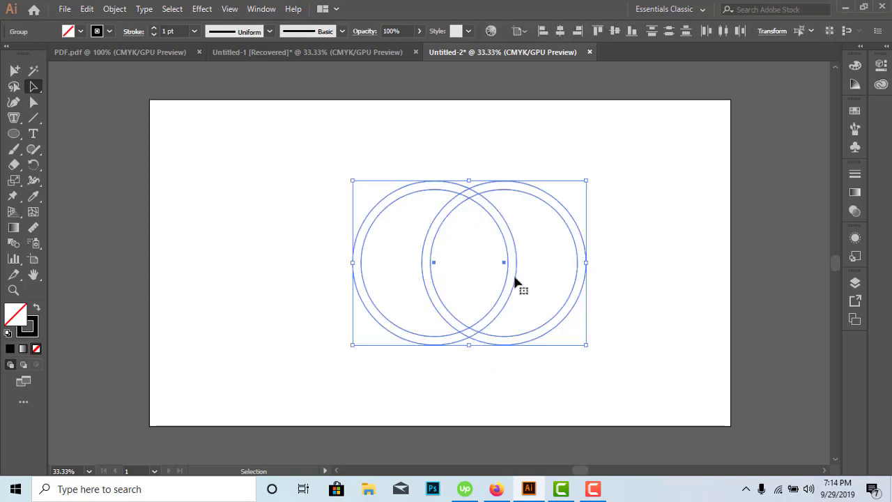
drag(515, 281, 502, 238)
click(547, 305)
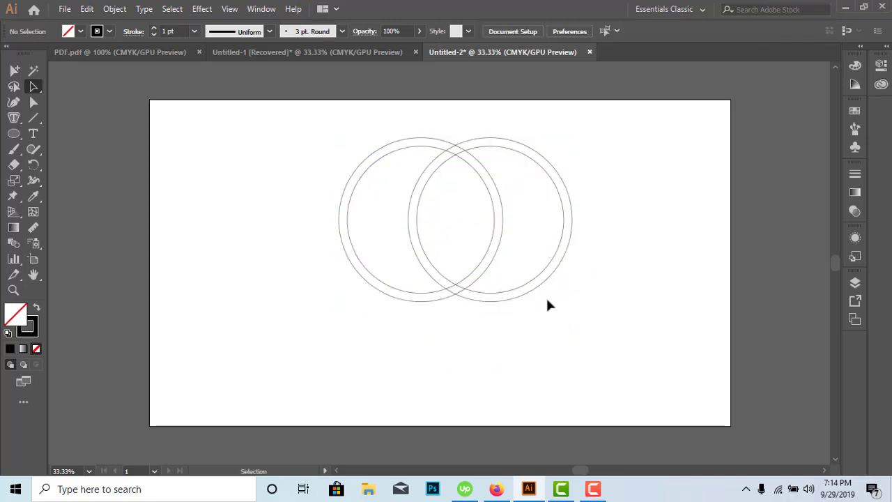
click(519, 255)
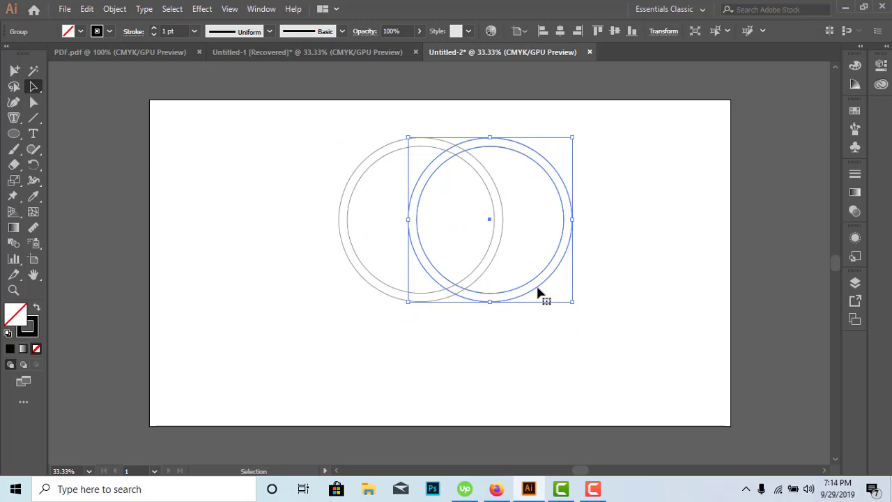
mouse_move(538, 287)
mouse_down()
mouse_move(503, 329)
mouse_move(507, 321)
mouse_up()
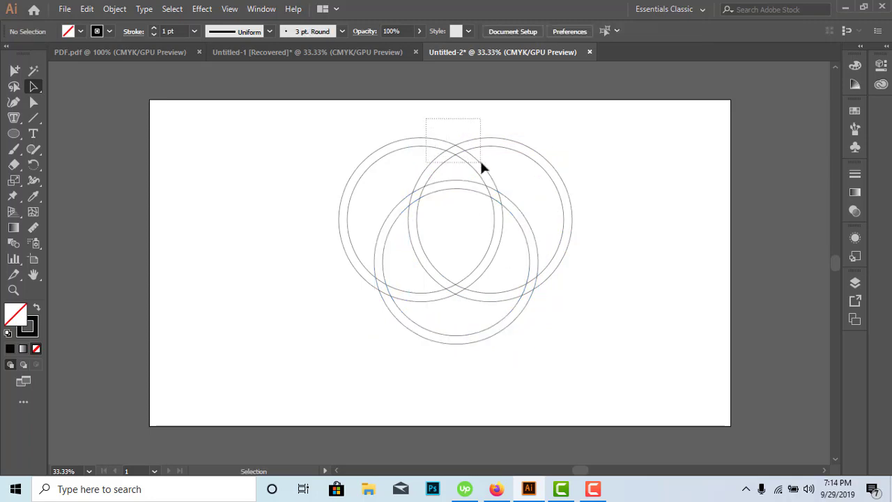
drag(423, 114, 682, 151)
drag(648, 177, 294, 412)
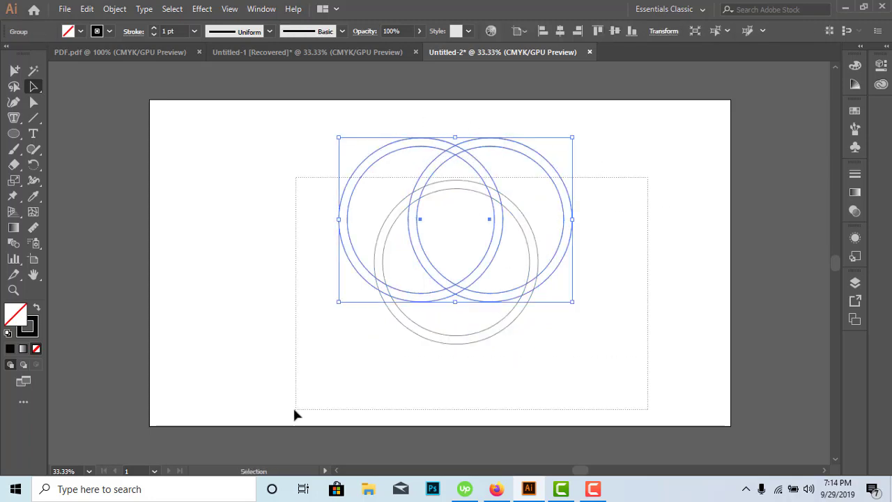
click(560, 30)
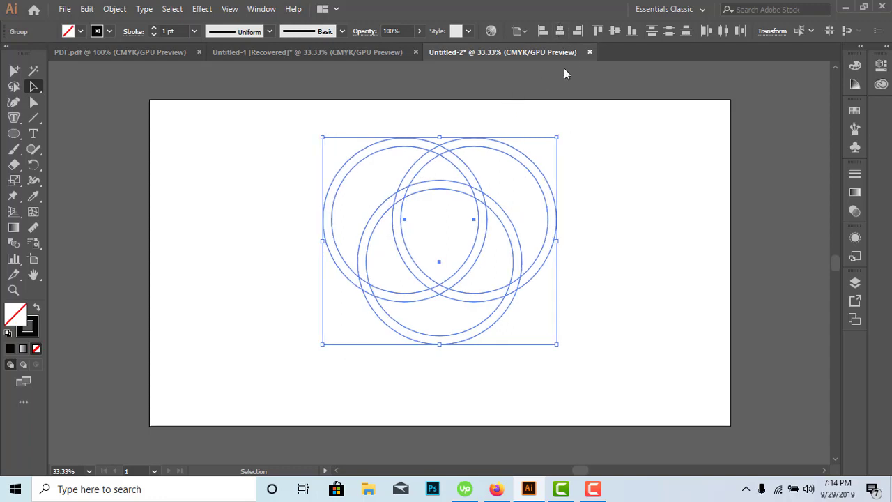
click(606, 210)
scroll(516, 388, up, 3)
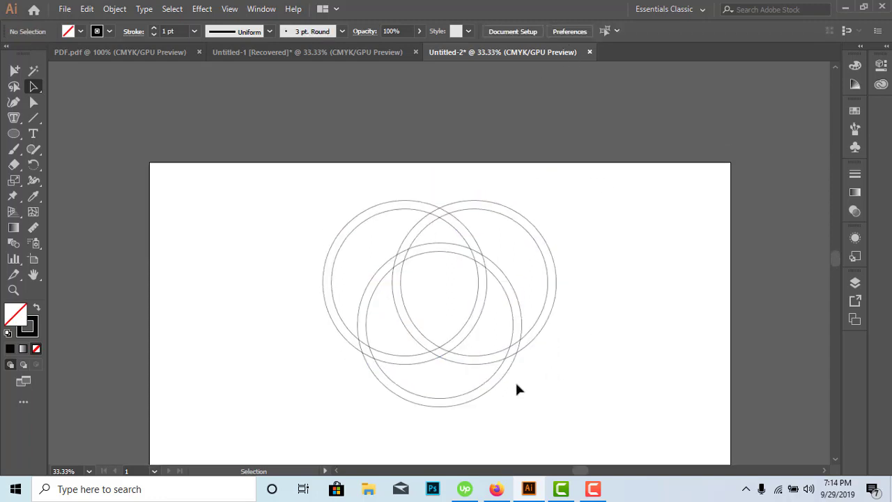
Try moving the bottom ring pair, then undo the move.
click(454, 396)
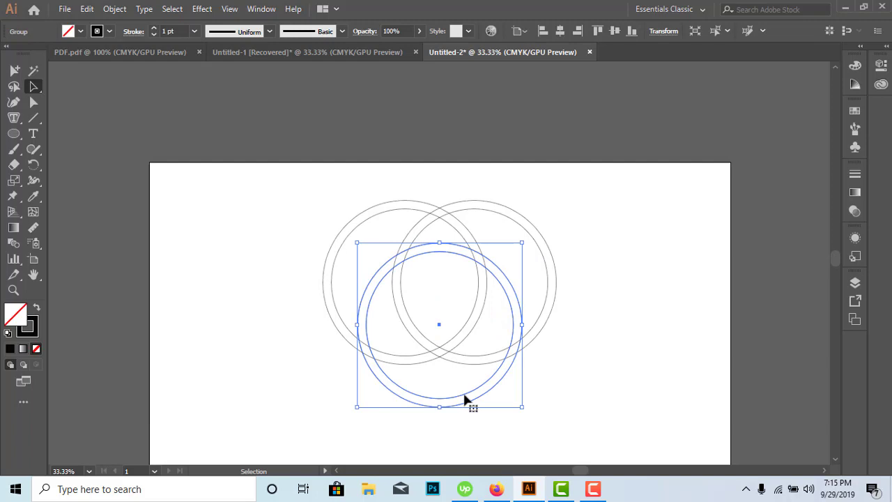
drag(465, 398, 471, 269)
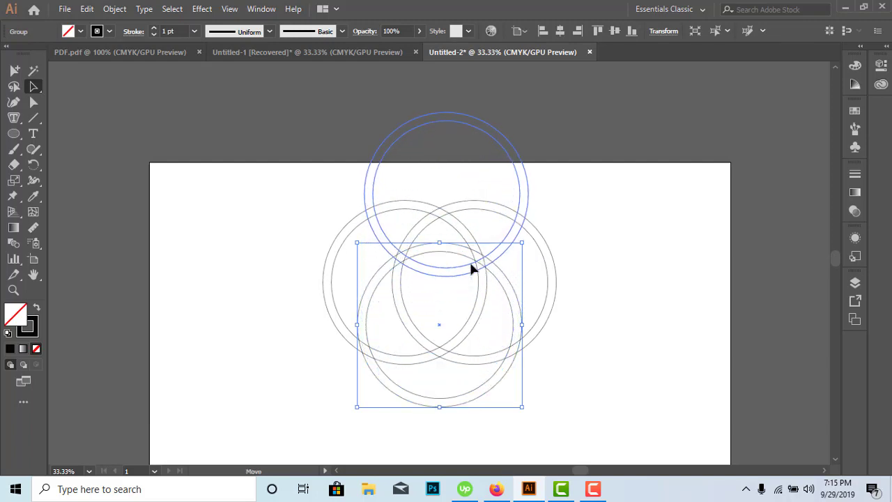
drag(471, 265, 621, 411)
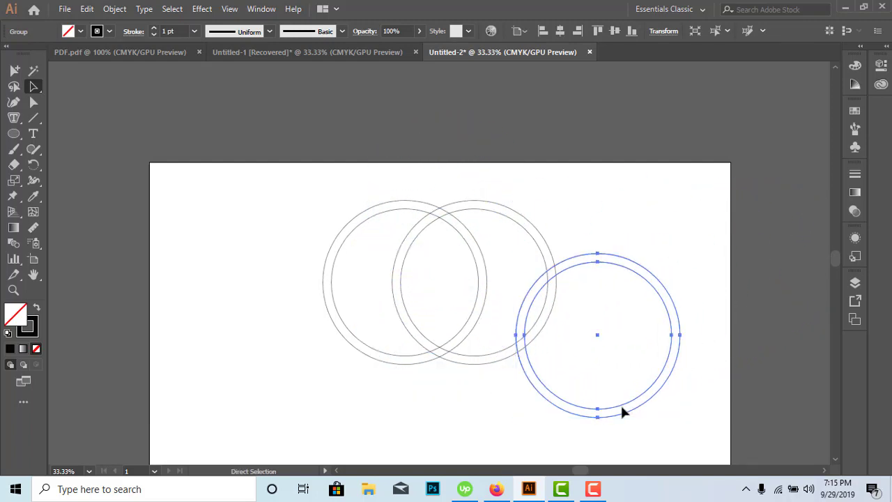
key(ctrl+z)
click(490, 252)
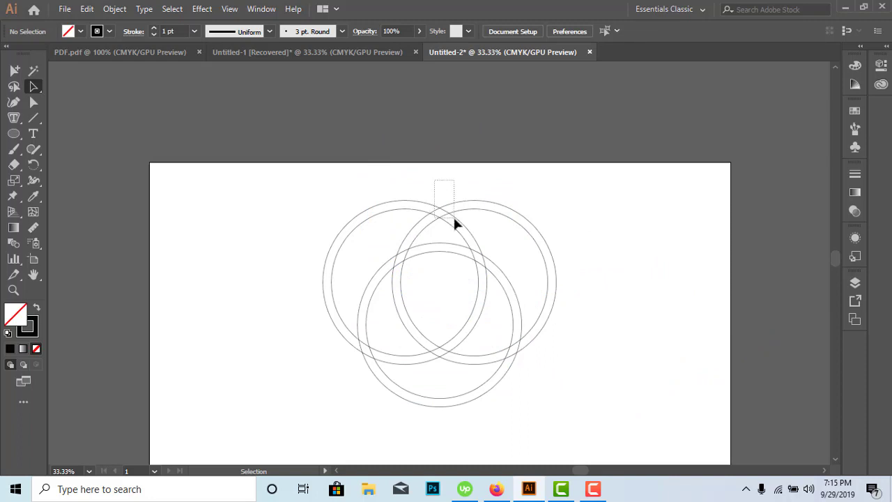
Copy the upper two ring pairs upward and vertically centre all five pairs on the artboard.
drag(454, 223, 459, 117)
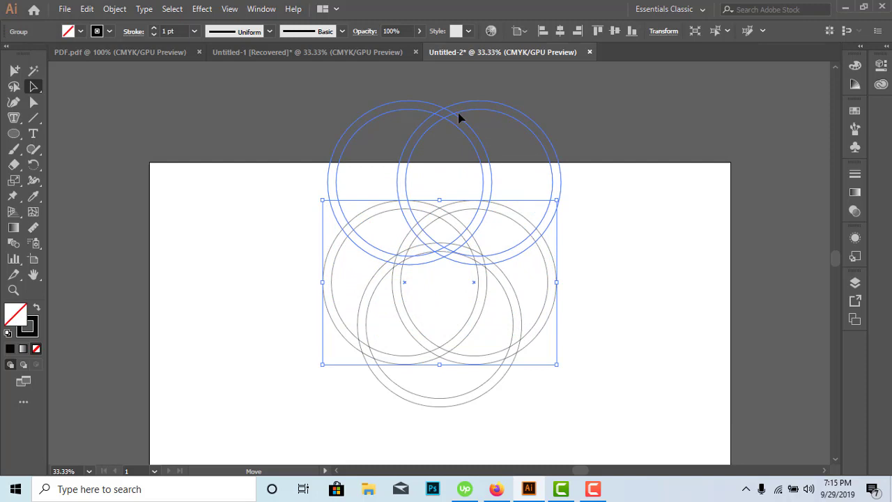
drag(459, 117, 459, 114)
drag(265, 165, 643, 396)
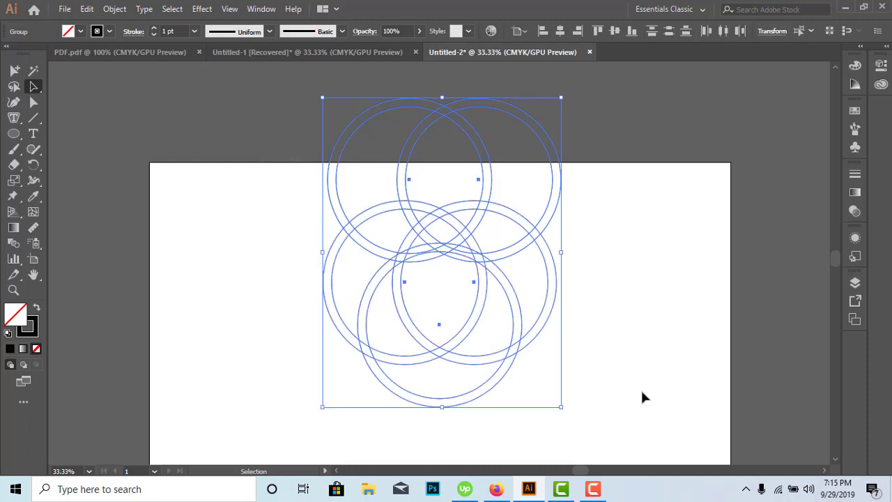
click(613, 265)
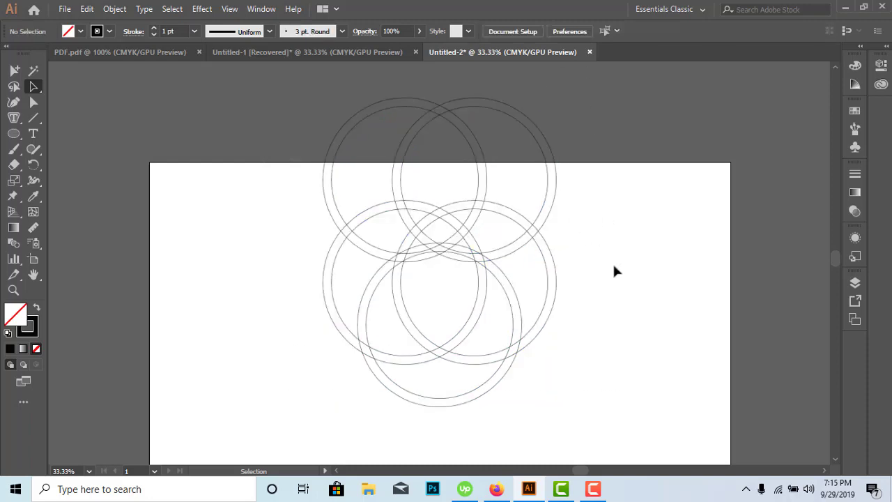
scroll(594, 341, up, 2)
scroll(610, 253, down, 2)
drag(625, 223, 340, 364)
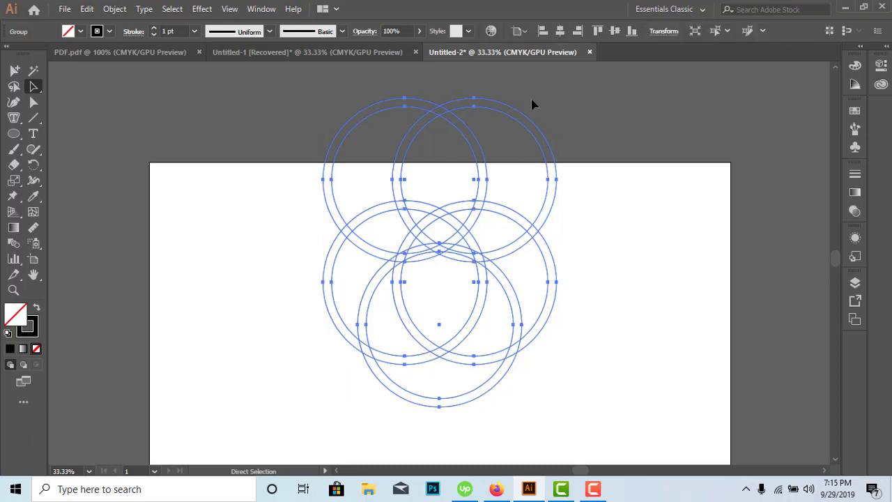
click(615, 31)
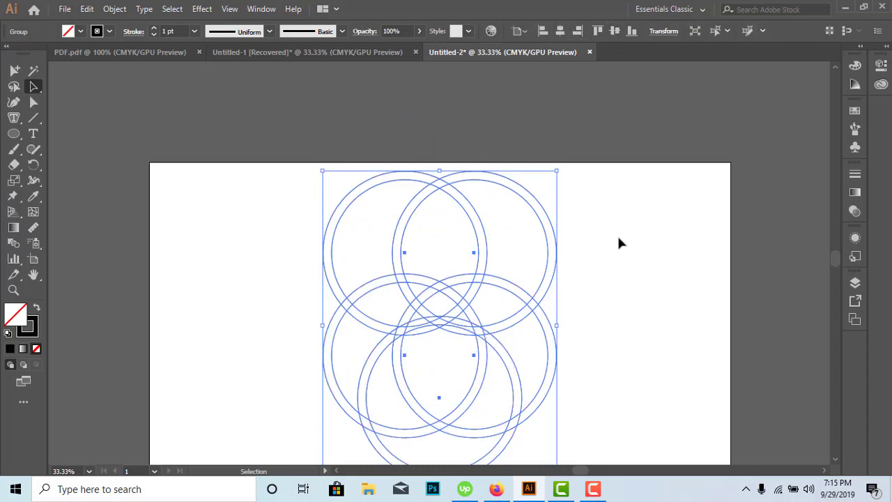
Zoom in on the ring cluster and select all the ring pairs.
click(617, 246)
key(ctrl+plus)
key(ctrl+plus)
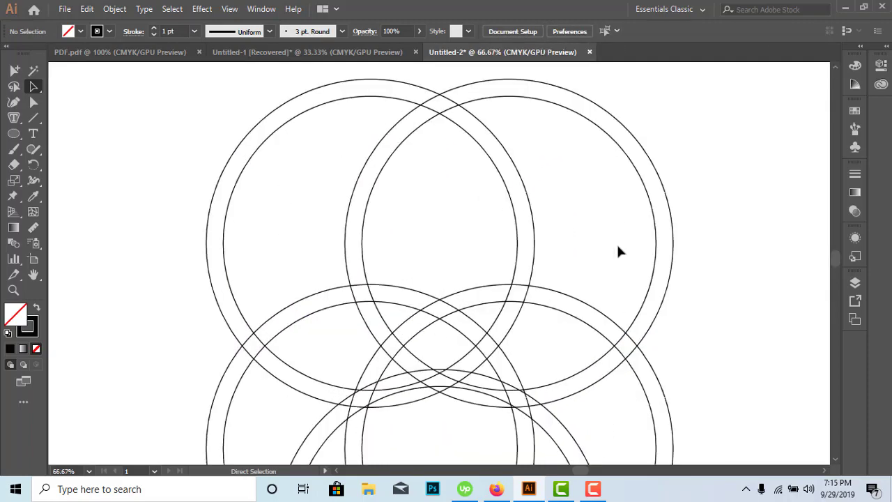
scroll(595, 279, down, 2)
scroll(577, 259, down, 1)
scroll(578, 259, up, 1)
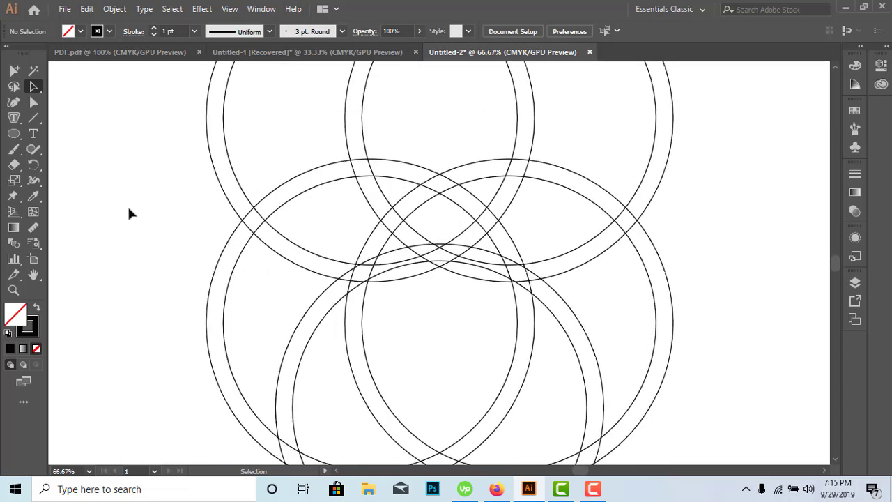
drag(119, 179, 430, 442)
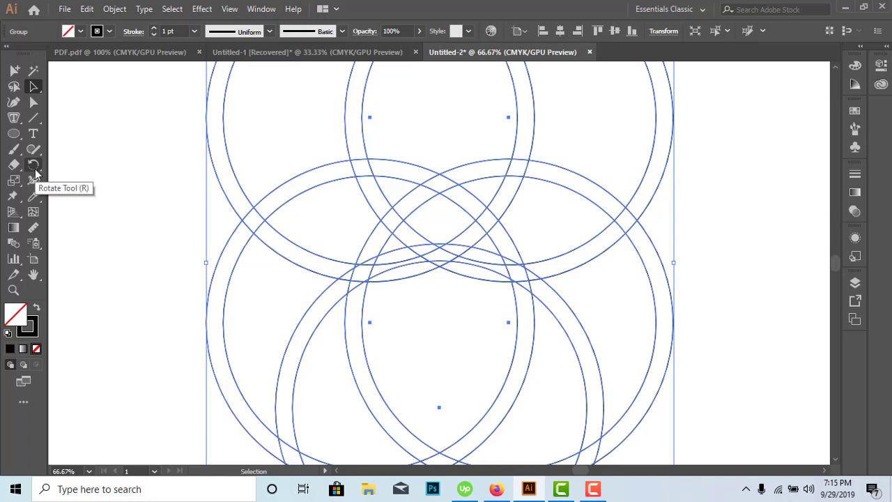
Use Shape Builder to merge the top and left arc bands into the shield outline.
key(shift+m)
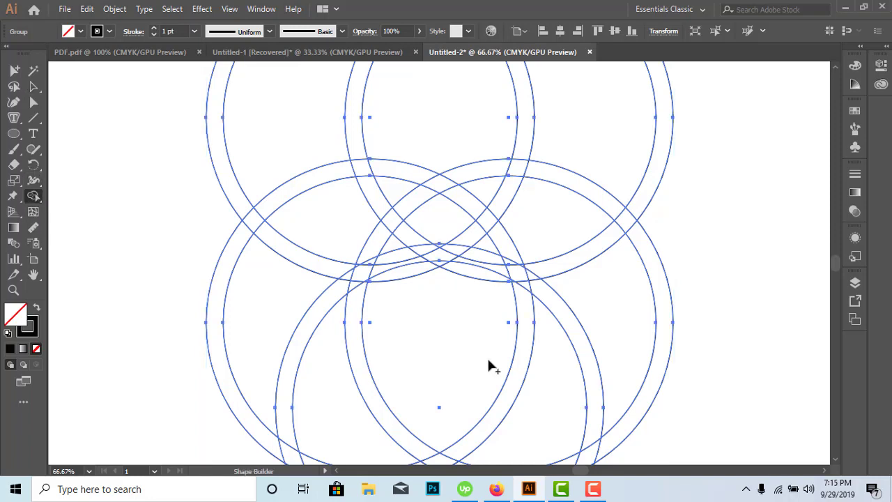
scroll(481, 335, down, 2)
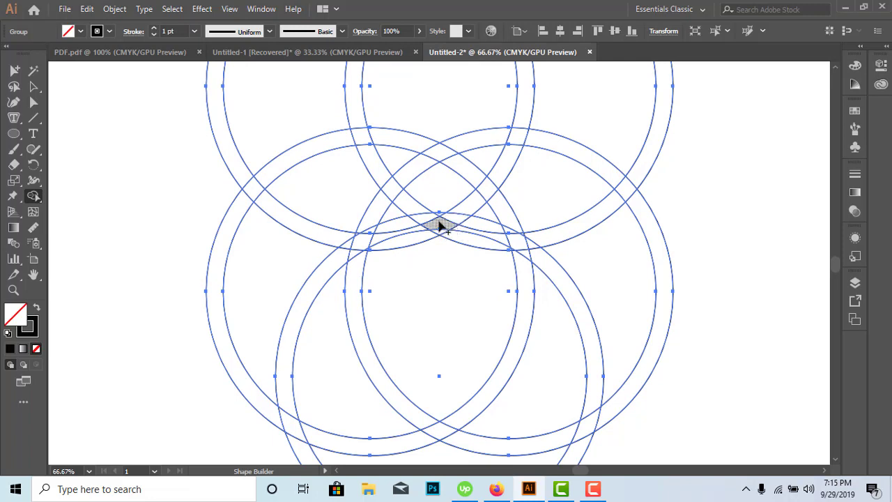
drag(439, 224, 388, 239)
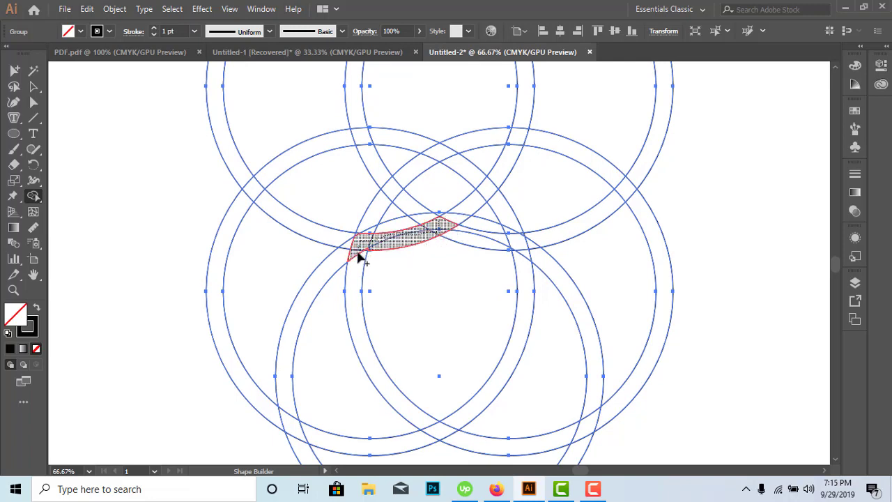
mouse_move(389, 239)
mouse_down()
mouse_move(356, 300)
mouse_move(373, 361)
mouse_move(418, 422)
mouse_move(450, 434)
mouse_move(496, 254)
mouse_move(526, 241)
mouse_move(525, 251)
mouse_move(418, 242)
mouse_move(368, 249)
mouse_up()
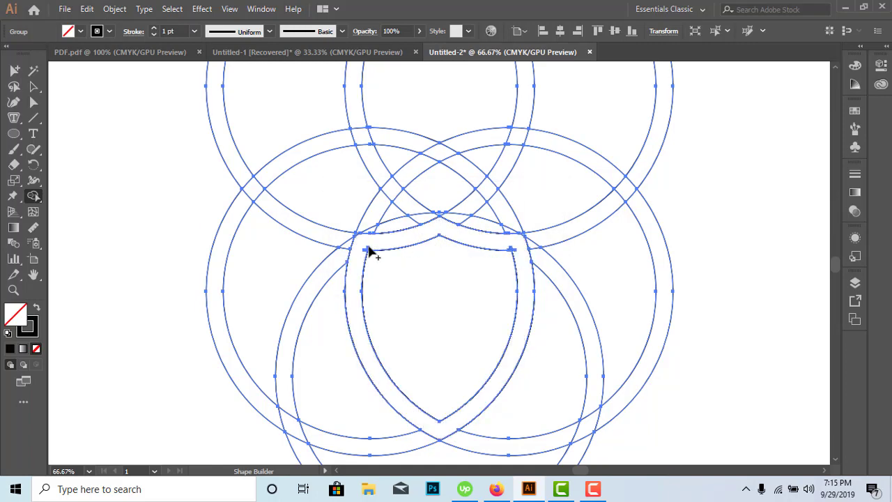
key(ctrl+equal)
key(ctrl+equal)
key(ctrl+equal)
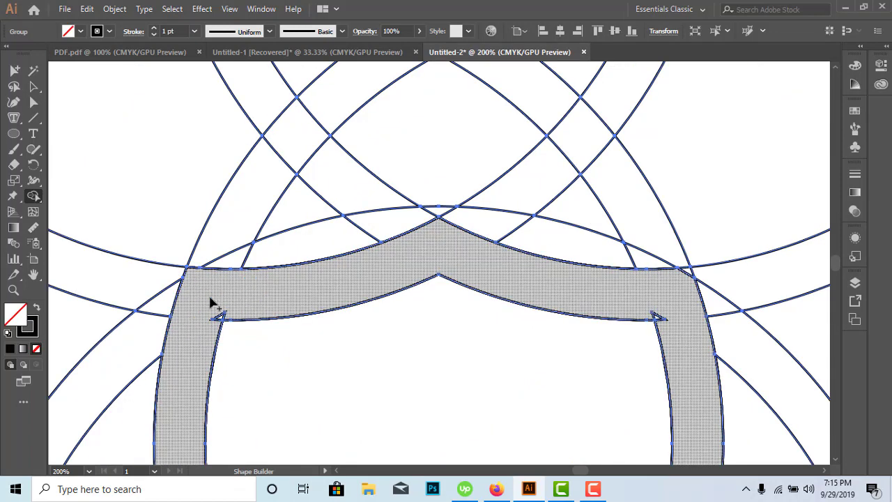
Shape Builder-merge the remaining band pieces and the small corner piece into one shield border.
mouse_move(212, 302)
mouse_down()
mouse_move(219, 317)
mouse_move(180, 323)
mouse_up()
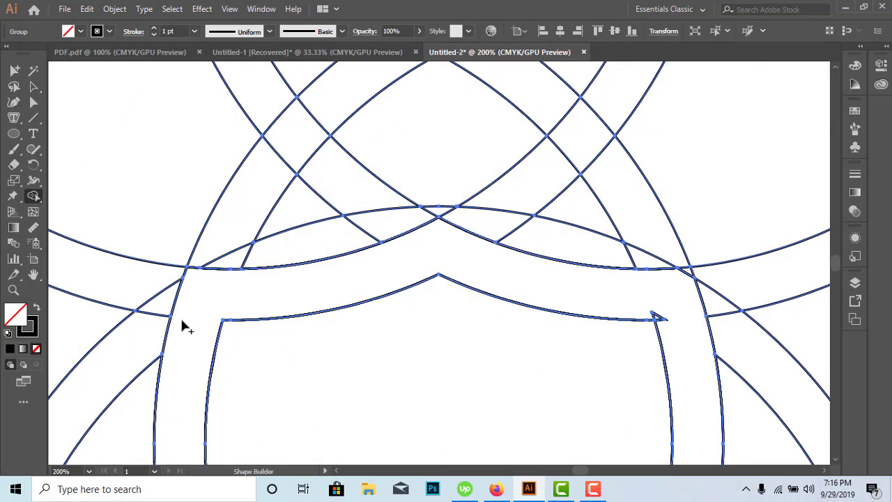
alt+click(669, 313)
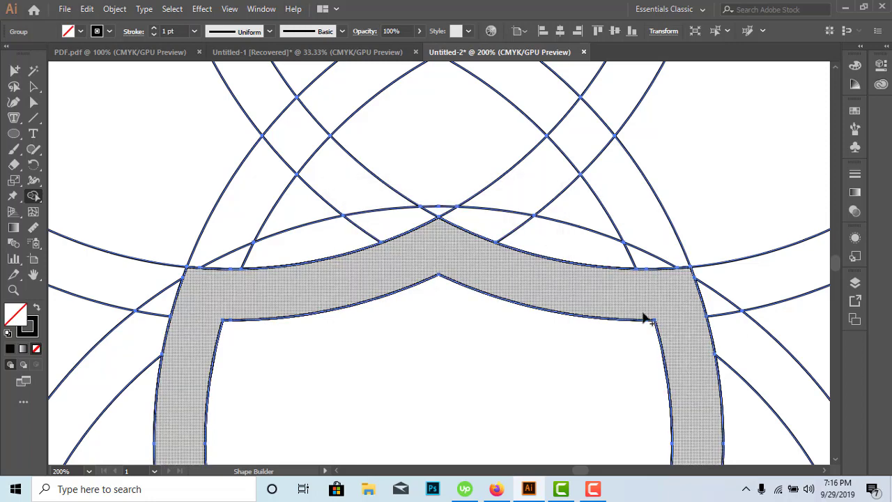
scroll(645, 319, down, 3)
scroll(644, 318, down, 3)
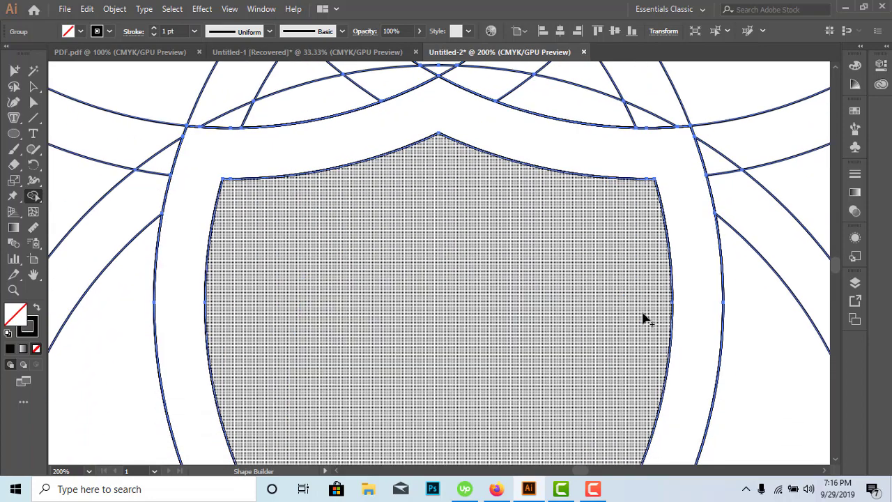
scroll(644, 319, down, 10)
scroll(645, 319, down, 5)
key(ctrl+minus)
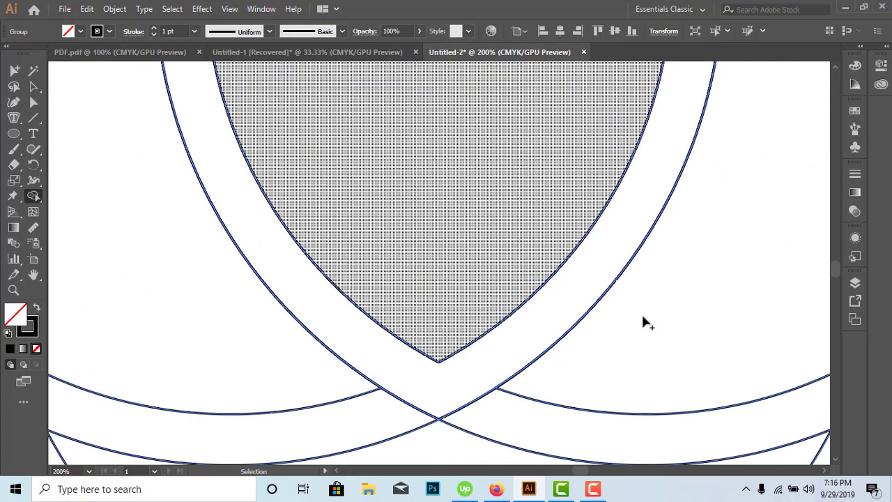
key(ctrl+minus)
key(ctrl+minus)
key(ctrl+minus)
key(ctrl+minus)
key(ctrl+minus)
key(ctrl+minus)
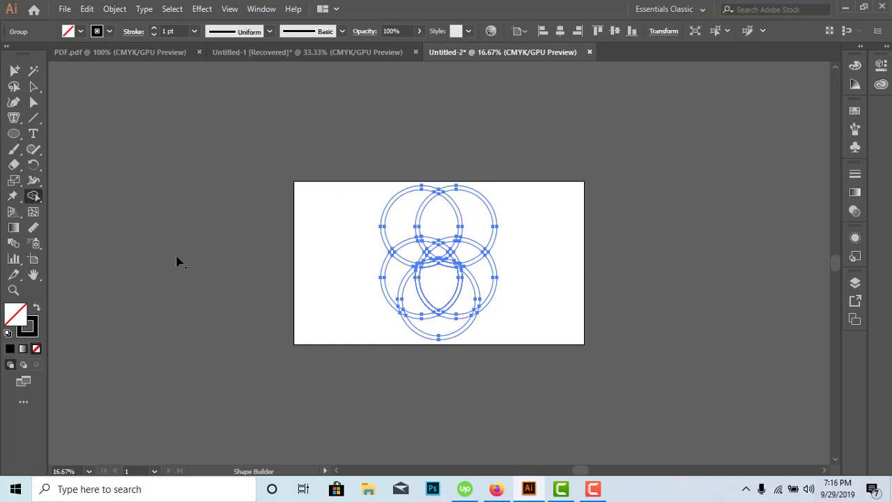
Ungroup the artwork and delete the upper and left construction circles.
key(v)
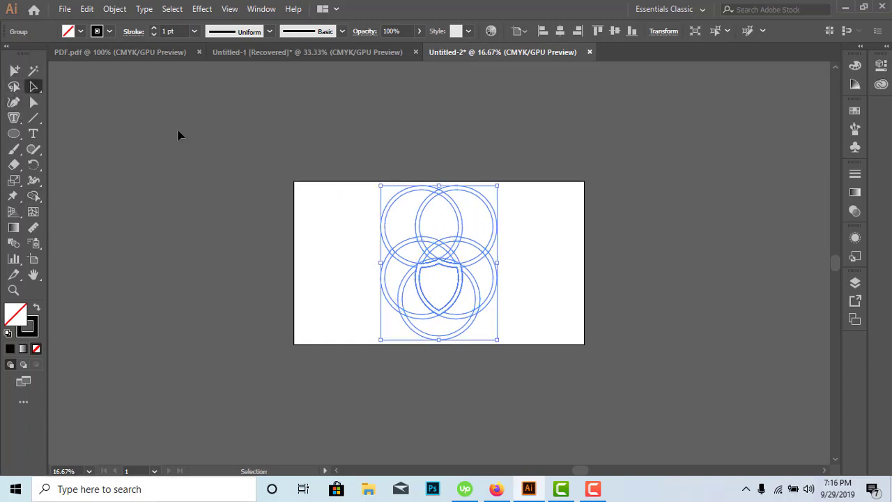
key(a)
key(ctrl+plus)
key(v)
key(ctrl+plus)
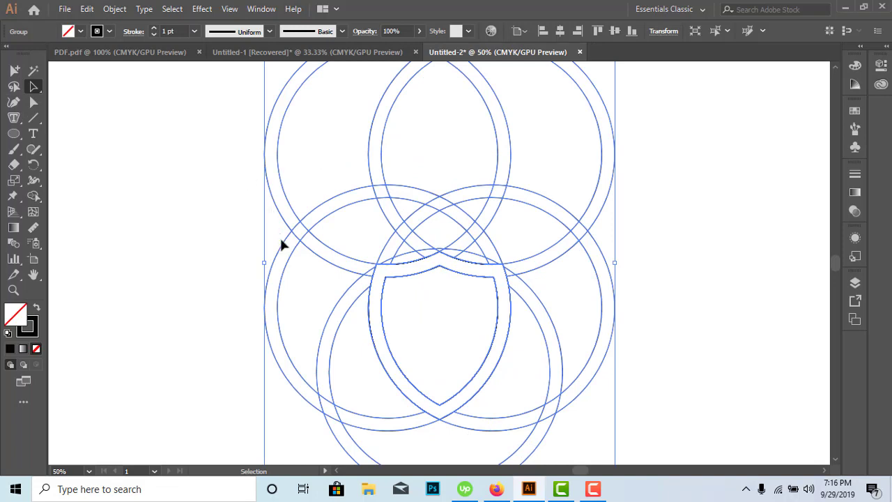
right_click(281, 240)
click(319, 349)
click(152, 219)
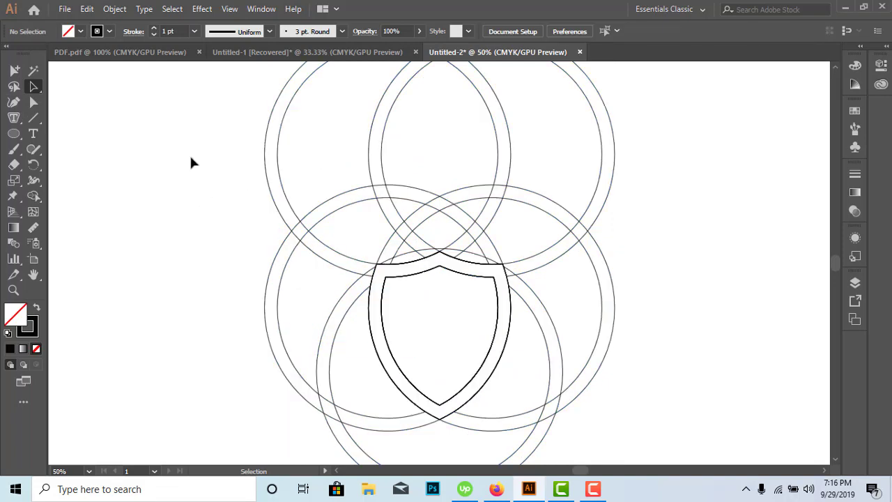
drag(189, 155, 295, 284)
key(Delete)
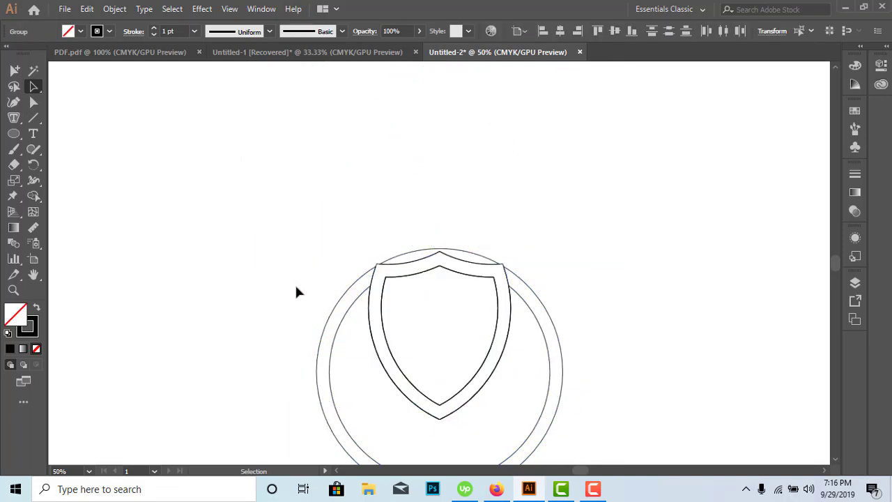
Ungroup the shield from the last circle and delete the leftover circle, keeping the shield.
scroll(300, 326, down, 2)
drag(350, 355, 376, 356)
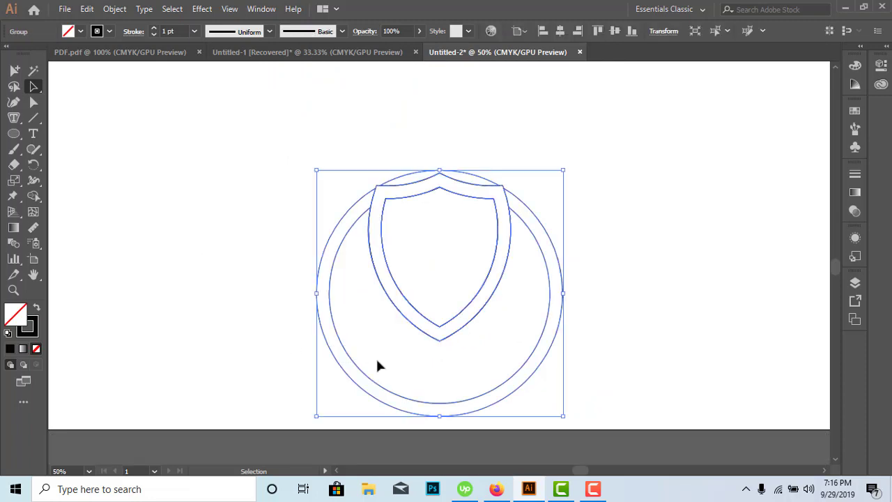
key(Delete)
key(ctrl+z)
right_click(376, 356)
click(416, 256)
click(243, 370)
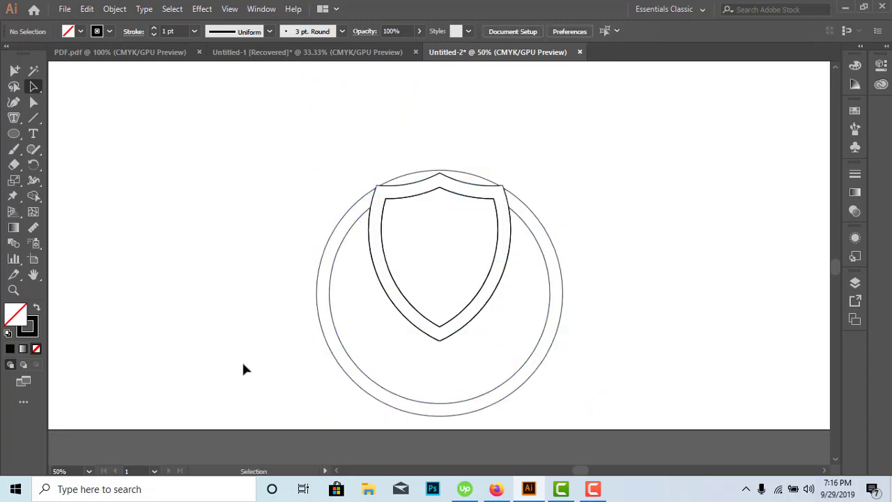
drag(366, 357, 367, 360)
key(Delete)
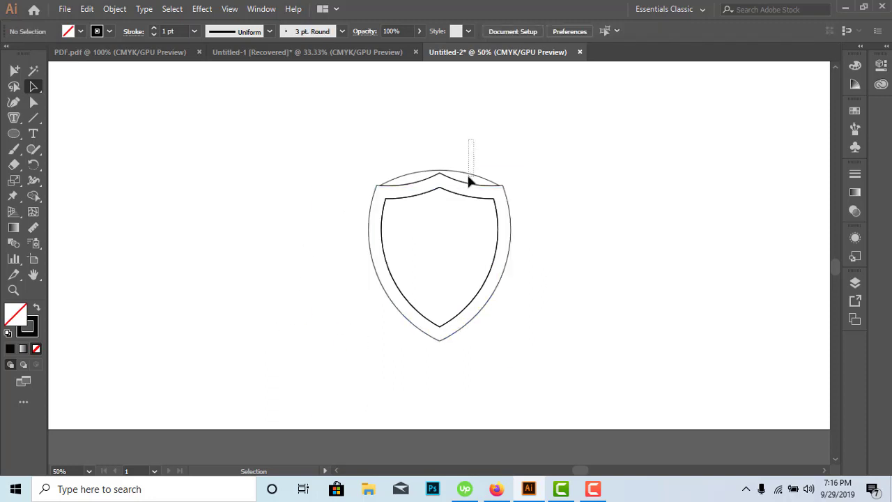
mouse_move(469, 181)
mouse_down()
mouse_move(513, 174)
mouse_move(536, 363)
mouse_up()
click(514, 174)
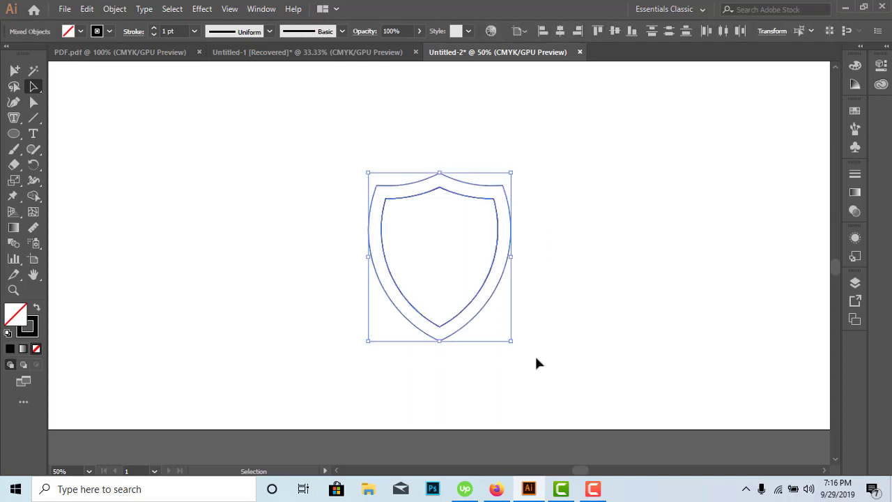
Swap fill and stroke to give the outer shield band a solid black fill.
click(37, 308)
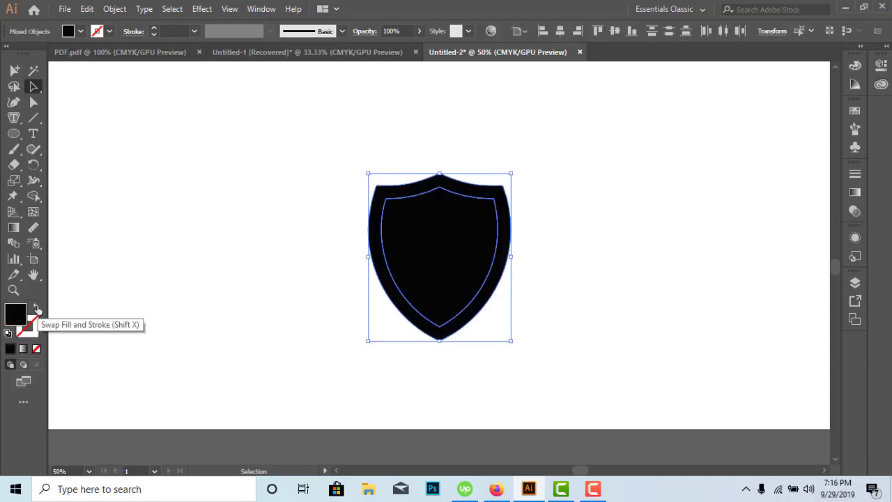
click(37, 308)
click(148, 284)
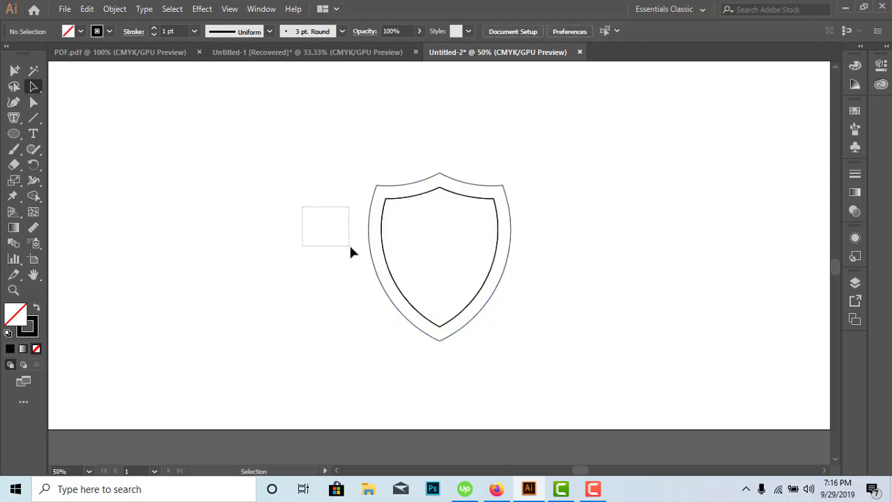
drag(376, 279, 375, 279)
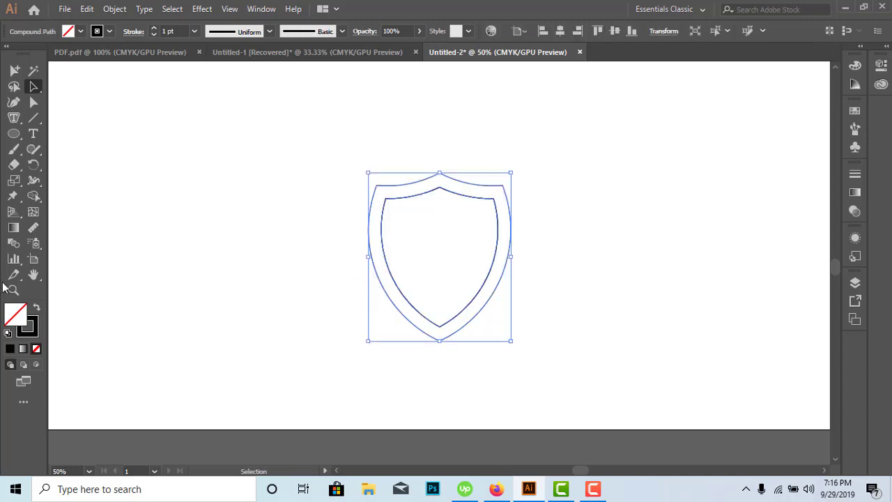
click(37, 309)
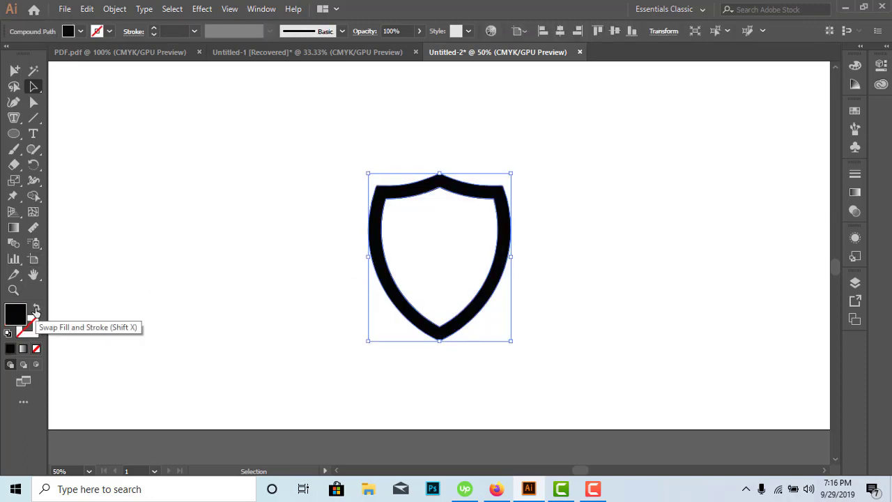
click(193, 272)
Move the black band aside and delete the thin inner shield outline.
drag(294, 175, 468, 276)
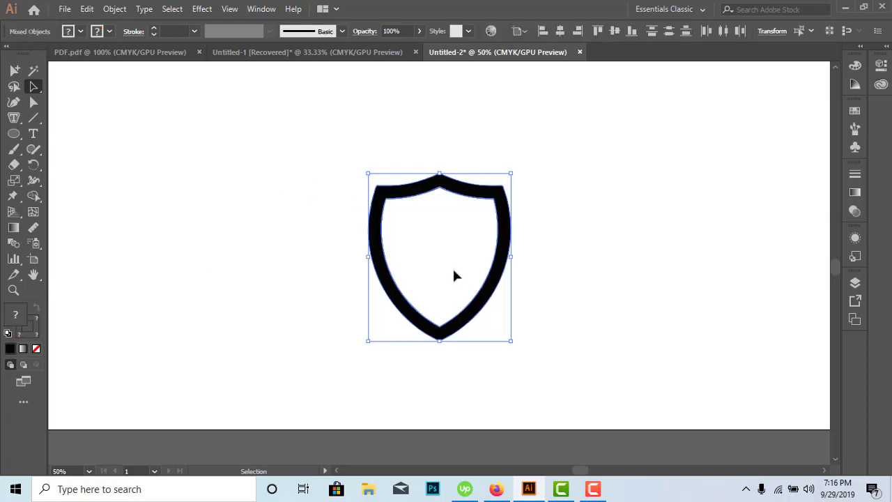
click(267, 324)
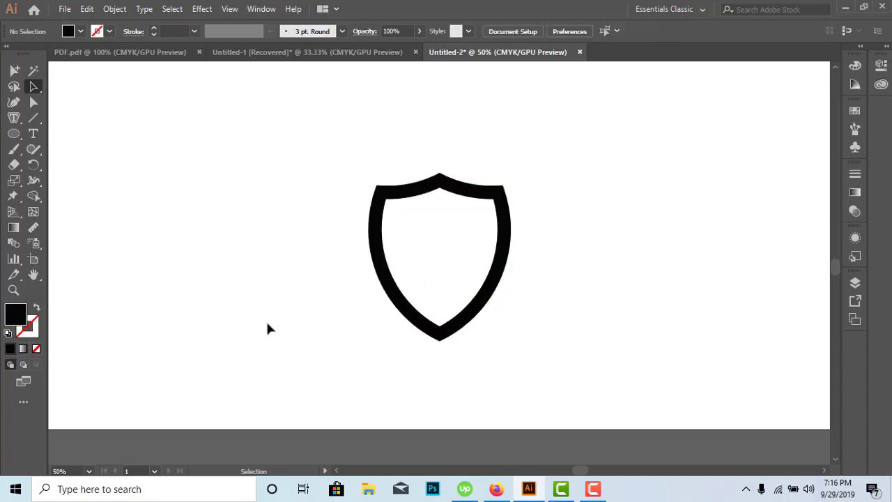
click(492, 195)
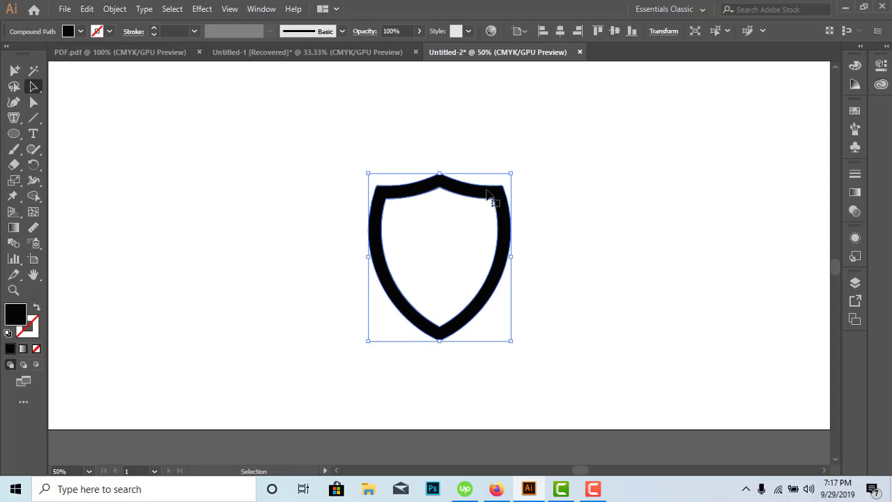
drag(493, 196, 197, 201)
drag(319, 139, 612, 351)
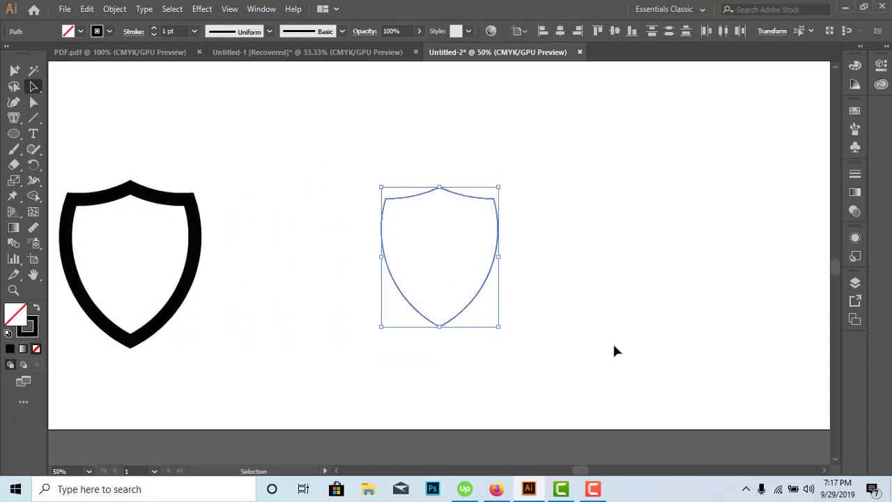
key(Delete)
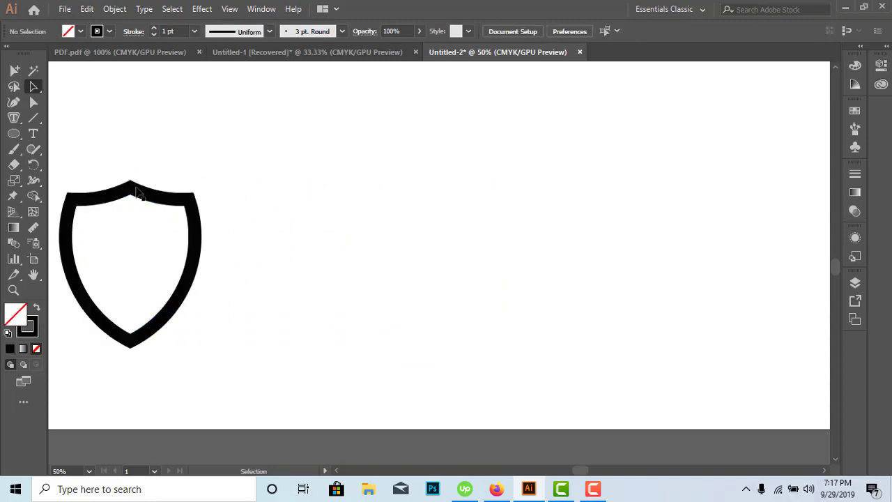
Centre the black shield horizontally on the artboard and enlarge it from its centre.
drag(136, 186, 438, 180)
click(372, 197)
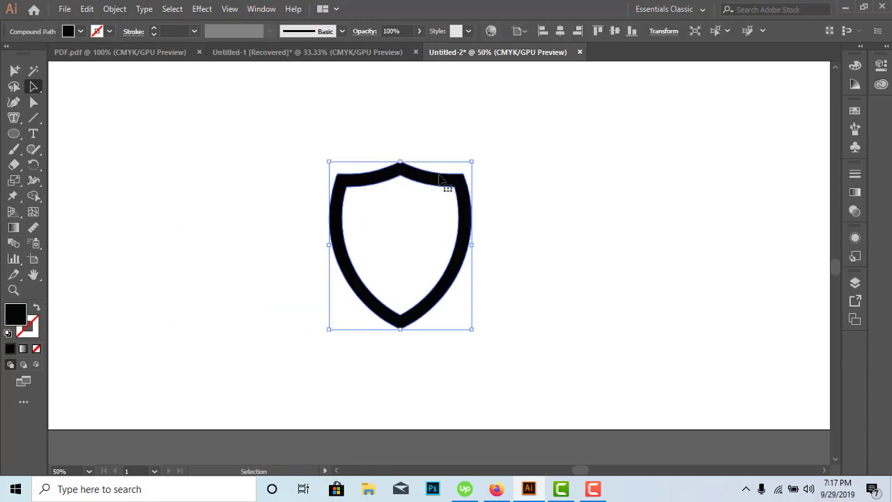
click(564, 31)
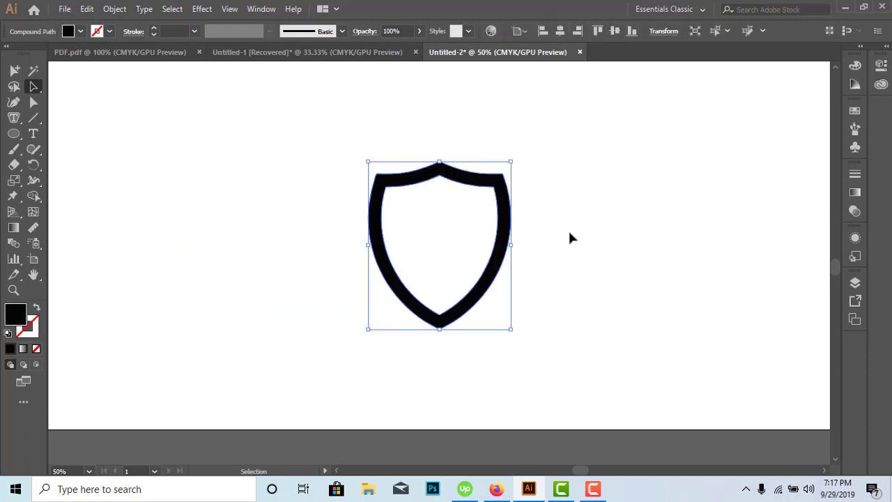
scroll(571, 242, up, 1)
scroll(559, 241, up, 1)
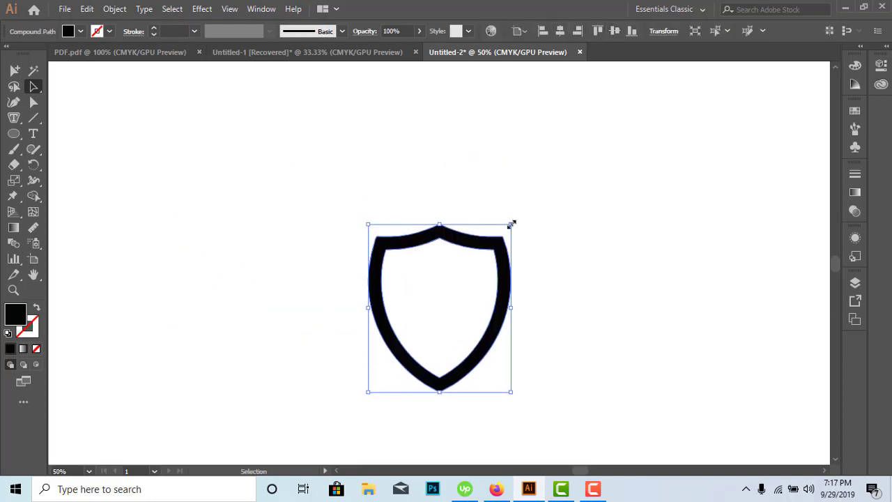
drag(511, 224, 565, 191)
click(634, 211)
scroll(635, 212, down, 1)
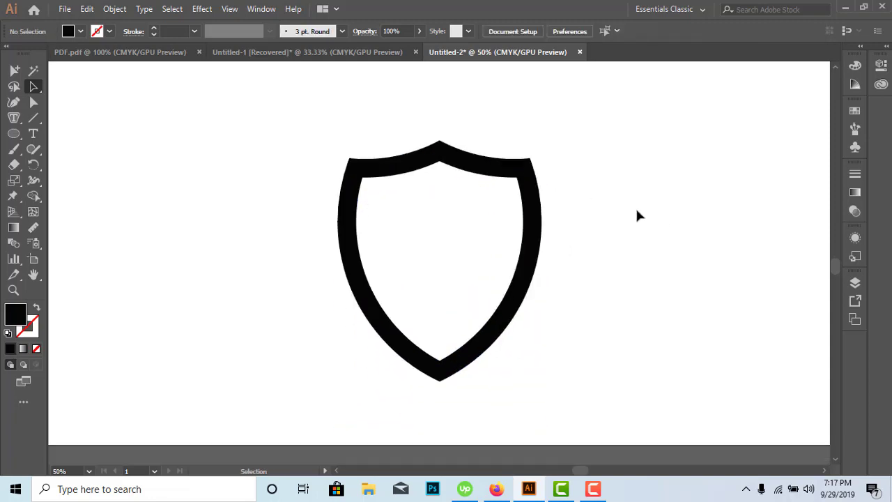
scroll(396, 361, down, 1)
scroll(395, 361, up, 1)
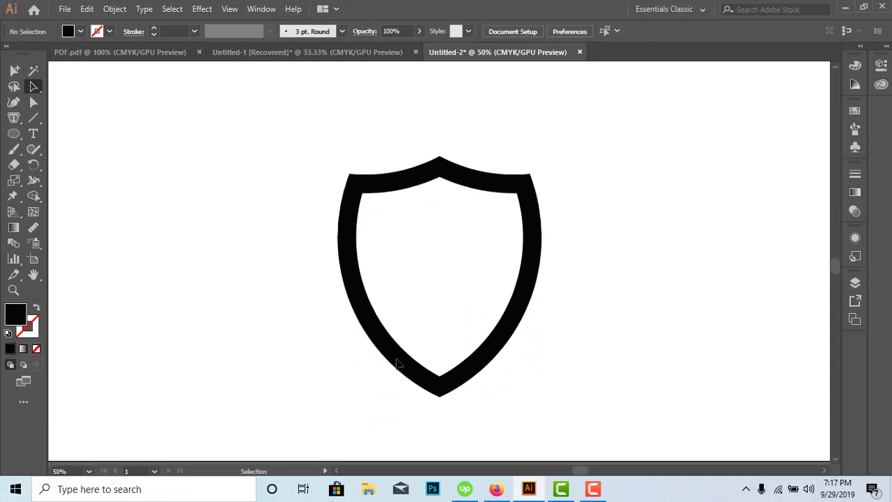
click(376, 190)
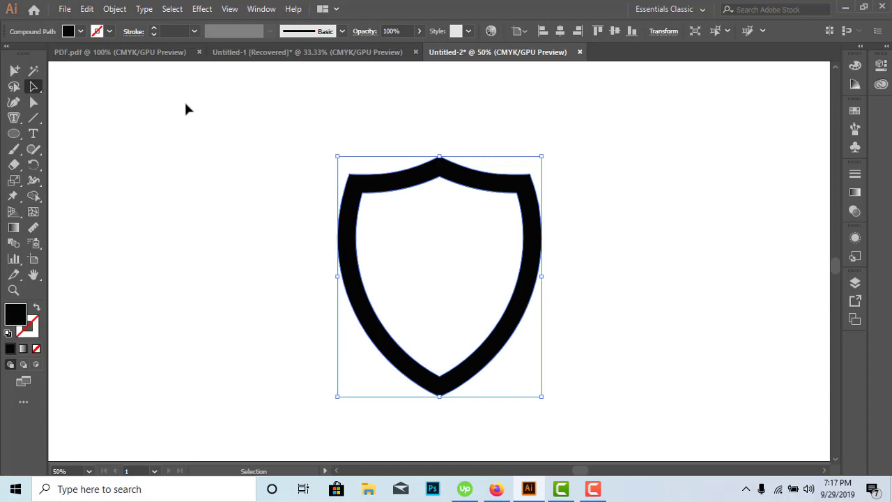
Divide the shield with Pathfinder and ungroup the resulting pieces.
click(262, 9)
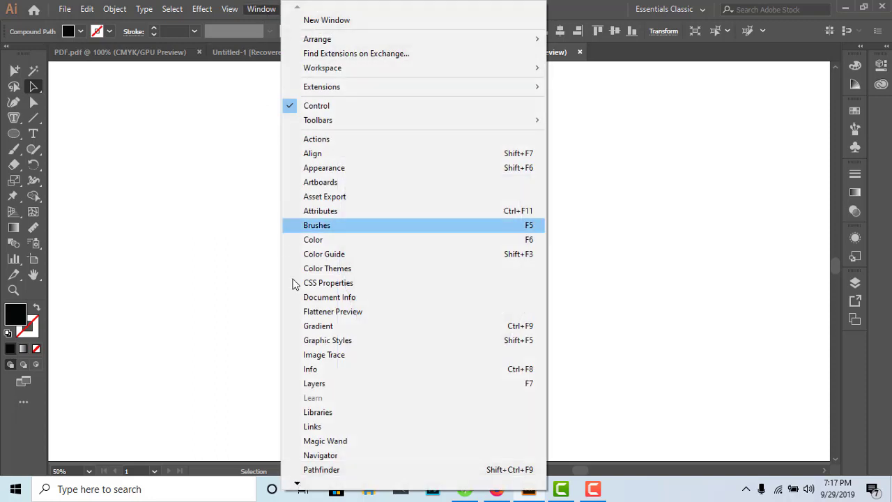
click(307, 469)
click(64, 410)
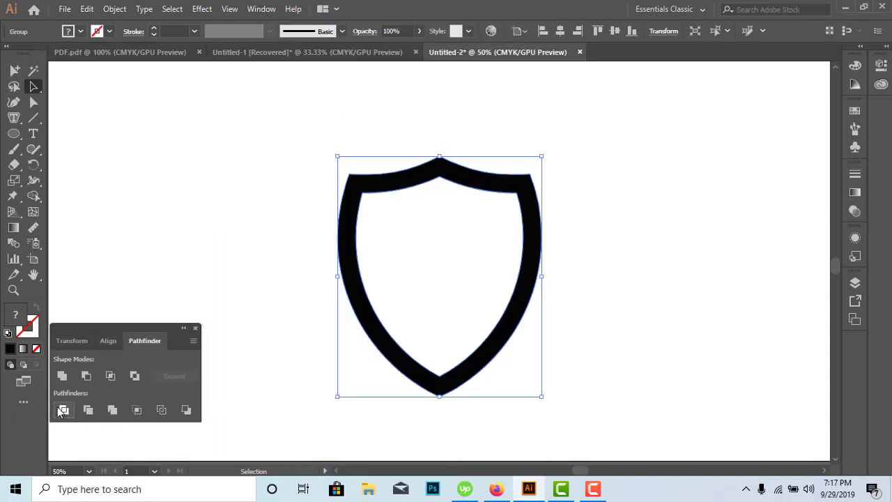
right_click(388, 259)
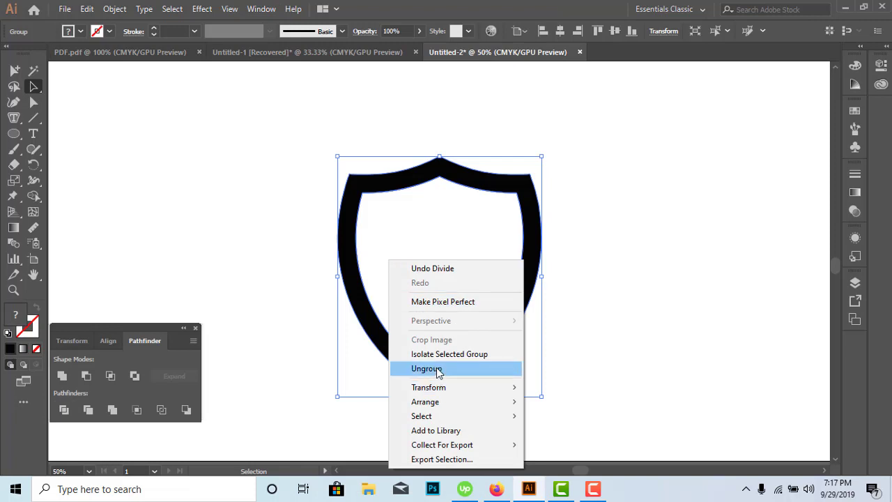
click(439, 369)
click(632, 273)
drag(387, 297, 390, 300)
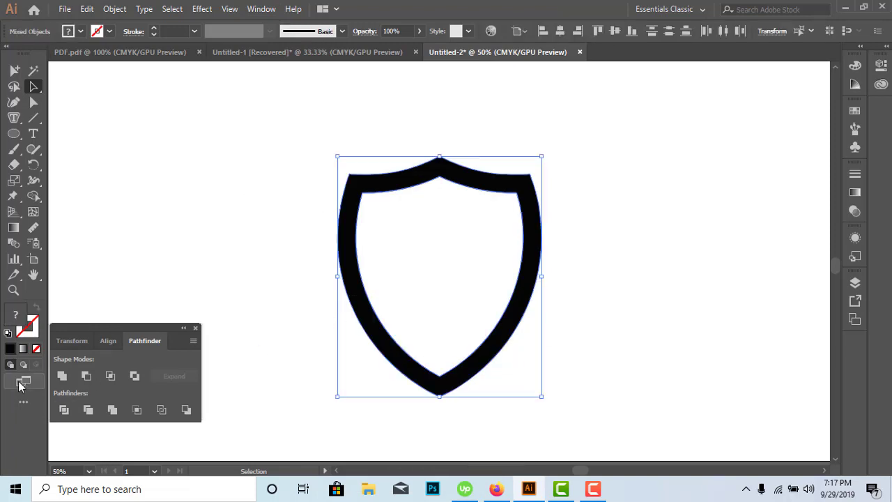
Eyedrop the black fill onto the outline shield.
click(33, 196)
click(353, 218)
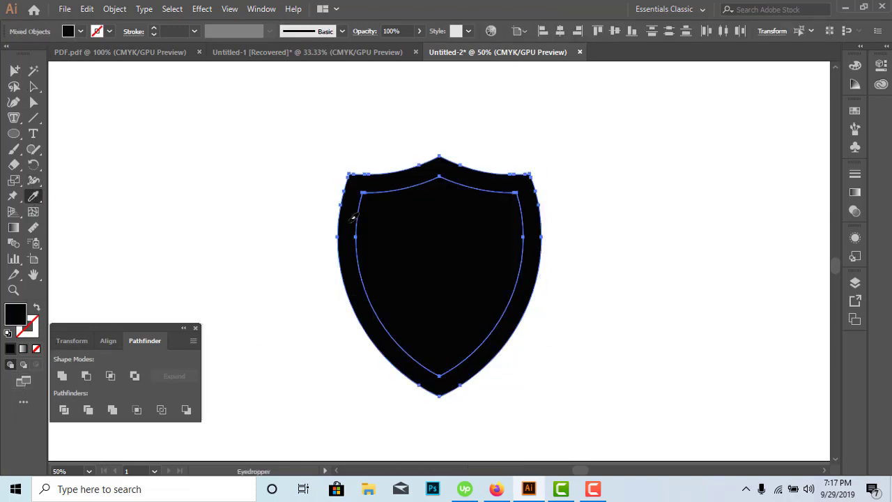
click(33, 87)
click(225, 208)
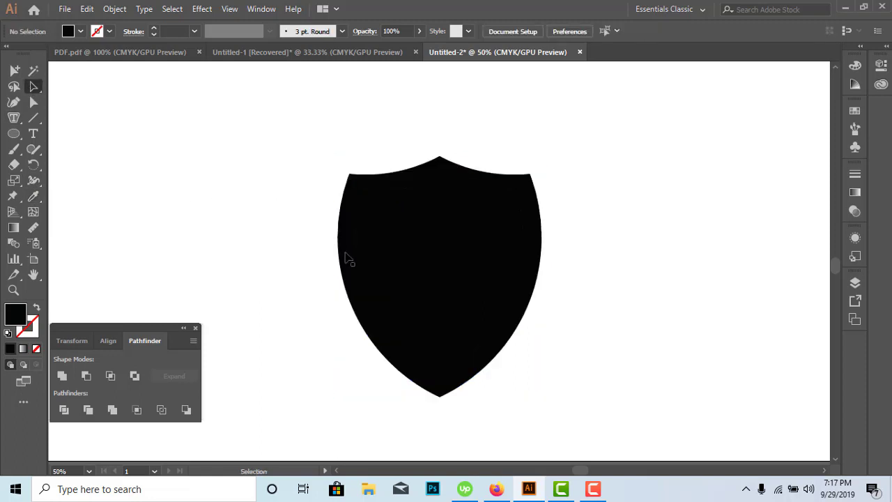
Release the shield's compound path, Divide and ungroup it to free the inner shield.
click(347, 258)
right_click(346, 258)
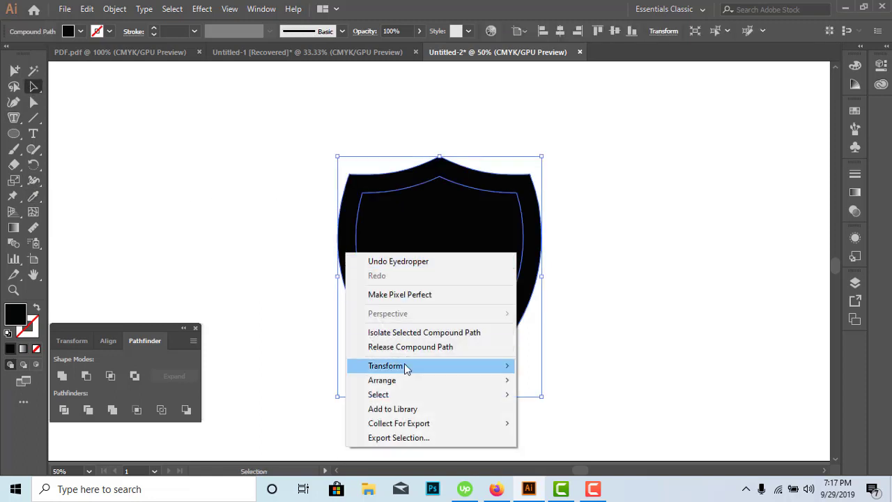
click(408, 347)
click(578, 279)
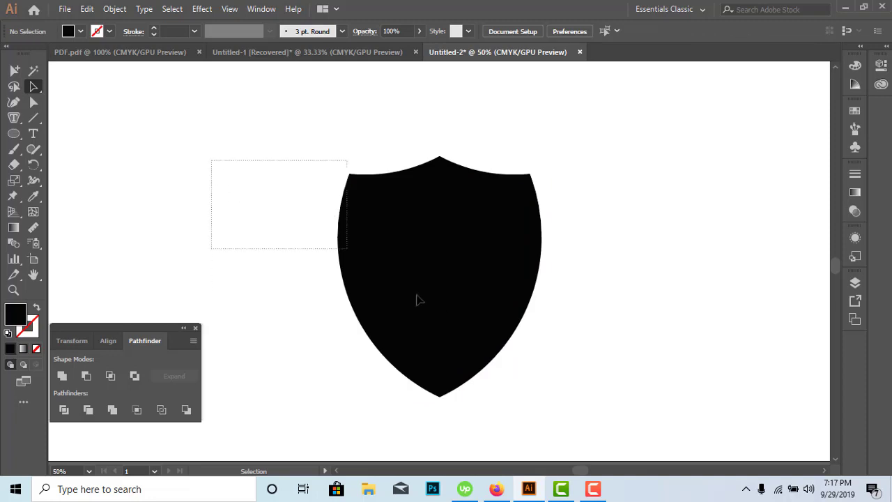
click(446, 315)
click(63, 410)
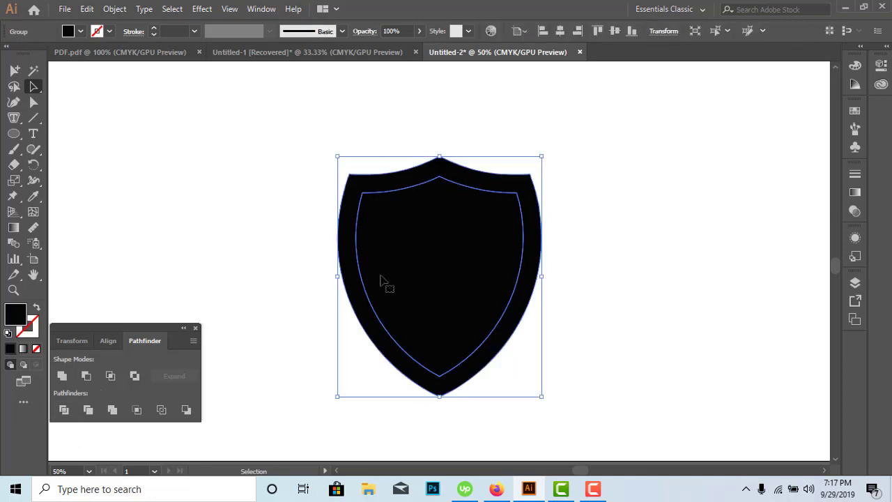
right_click(383, 283)
click(432, 176)
click(449, 272)
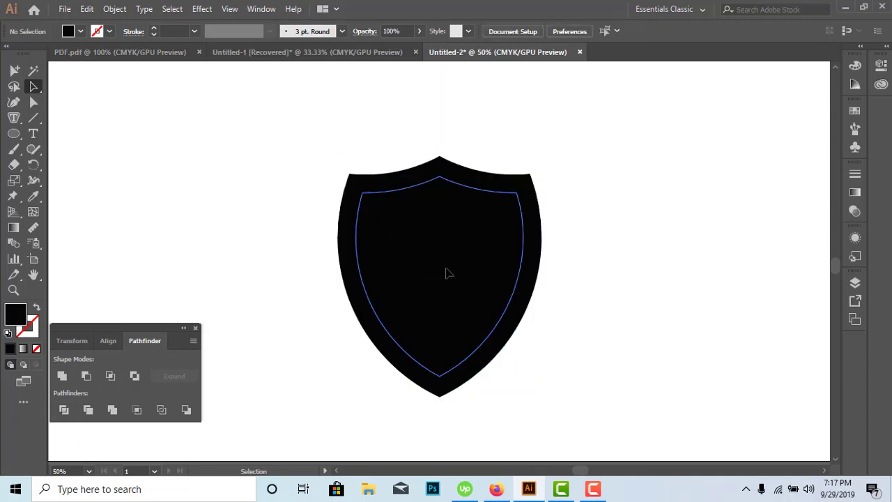
click(654, 220)
Drag the inner shield out to the right, then undo to return it inside.
drag(465, 269, 665, 253)
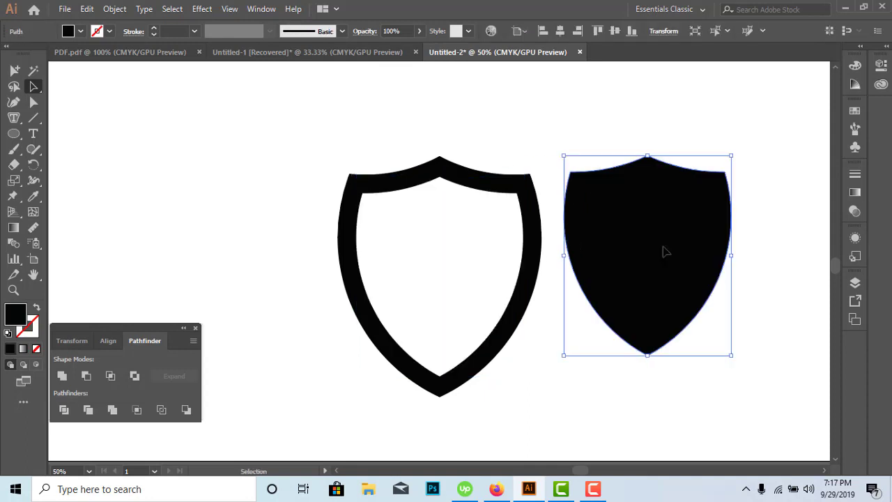
key(ctrl+z)
click(662, 241)
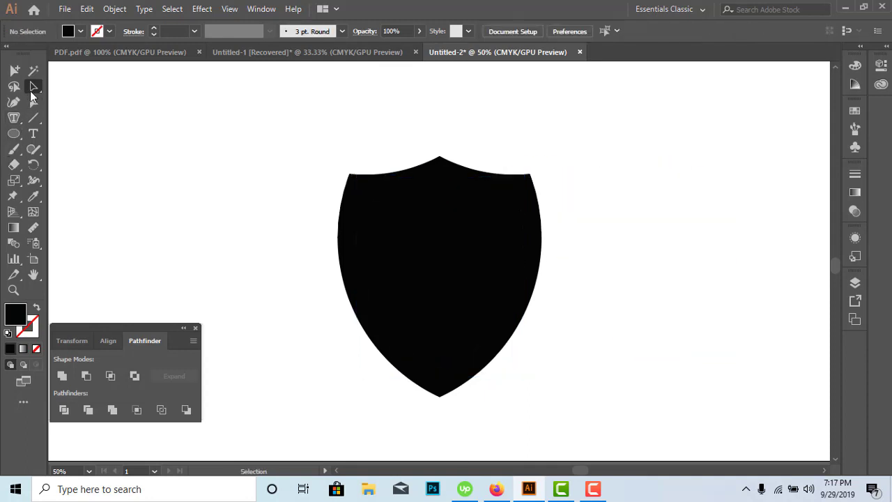
Draw a vertical Pen line through the shield and horizontally centre it on the shield.
key(p)
click(439, 115)
click(437, 431)
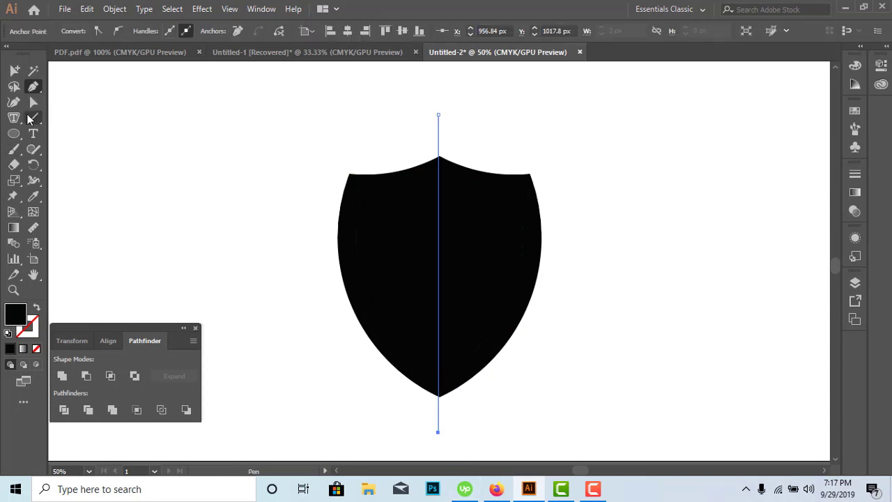
ctrl+click(186, 140)
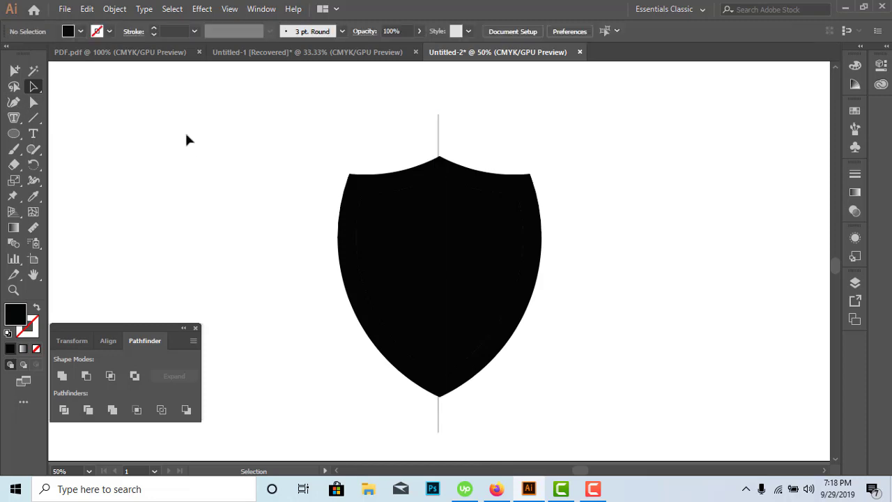
drag(156, 130, 545, 333)
click(303, 146)
drag(302, 146, 379, 273)
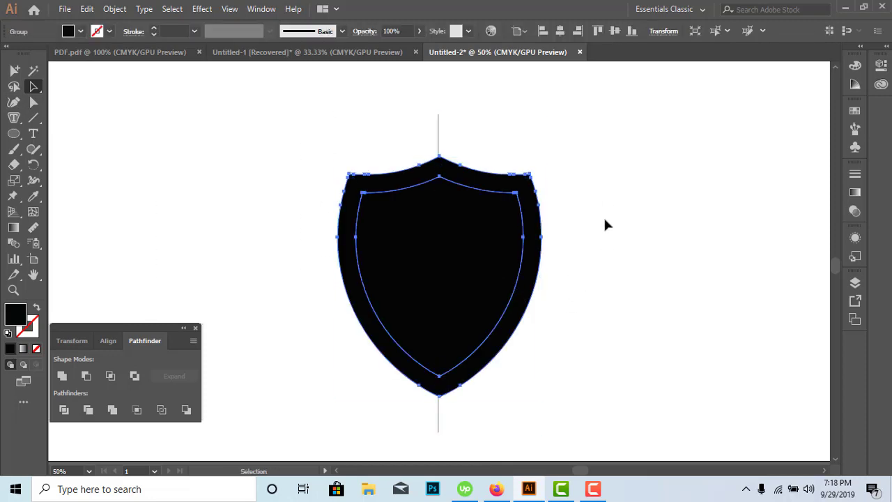
click(363, 145)
drag(363, 145, 494, 277)
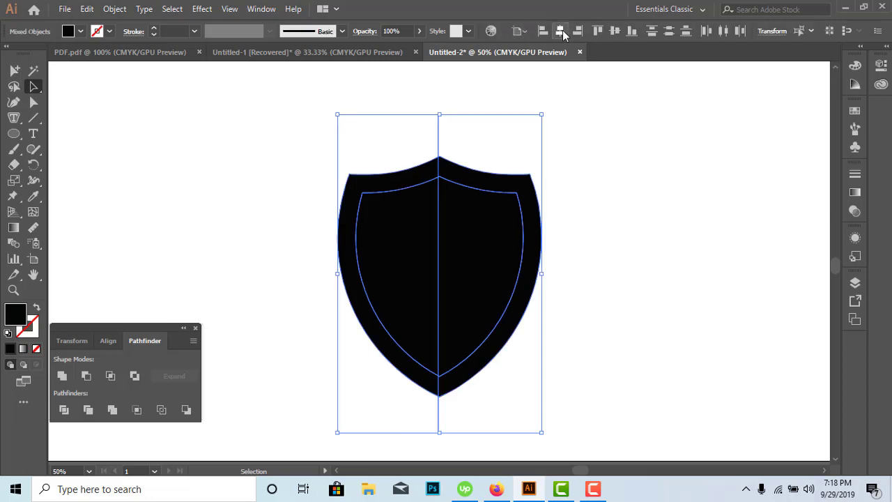
click(560, 31)
click(223, 193)
Divide the shield along the centre line and ungroup it into left and right halves.
drag(230, 145, 527, 348)
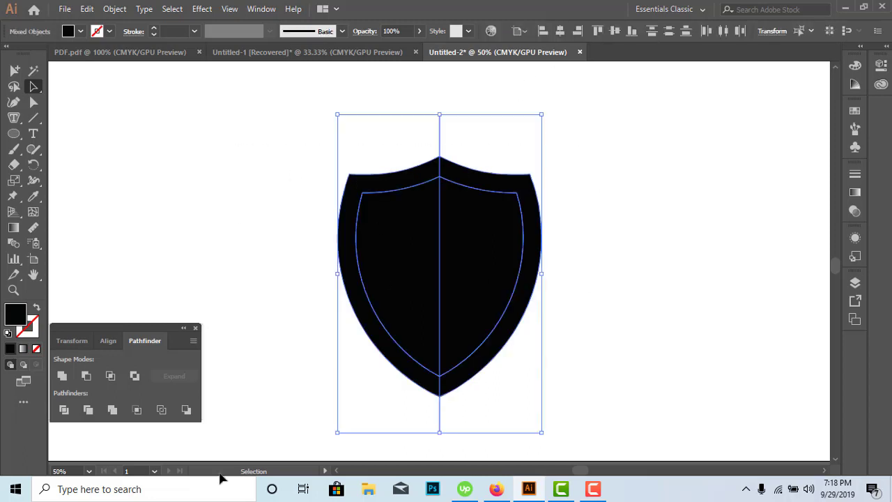
click(64, 410)
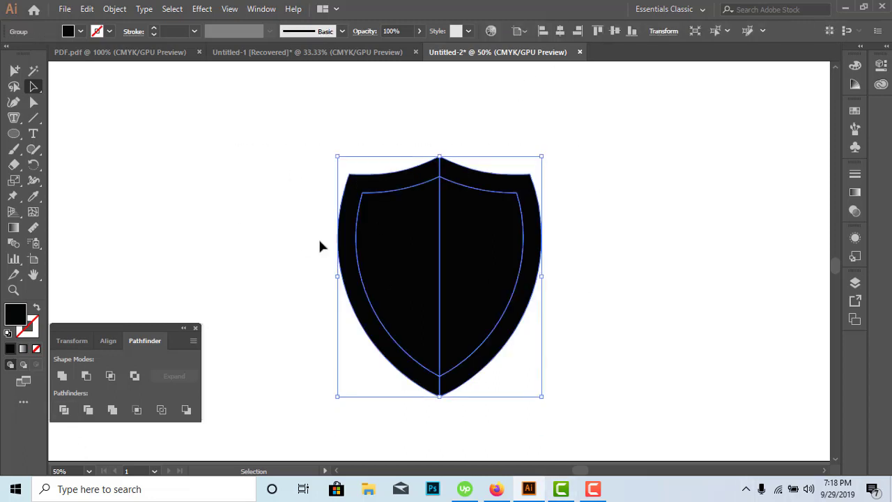
right_click(409, 257)
click(460, 367)
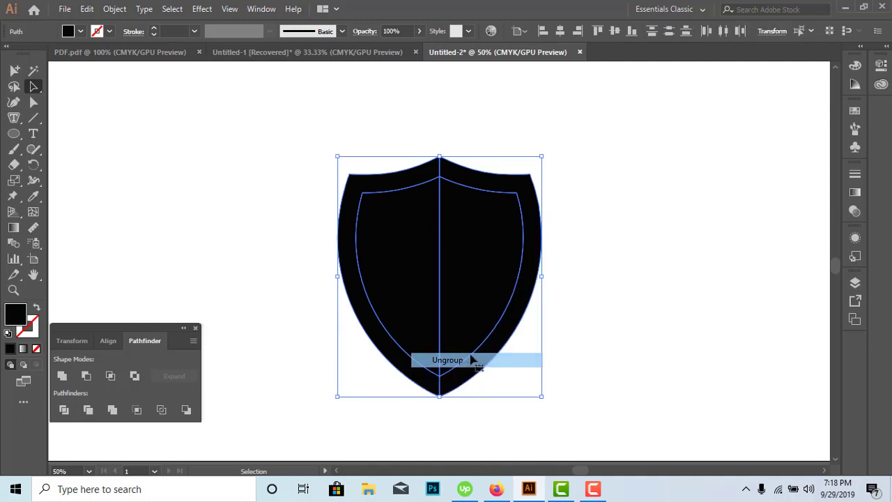
click(505, 170)
click(485, 265)
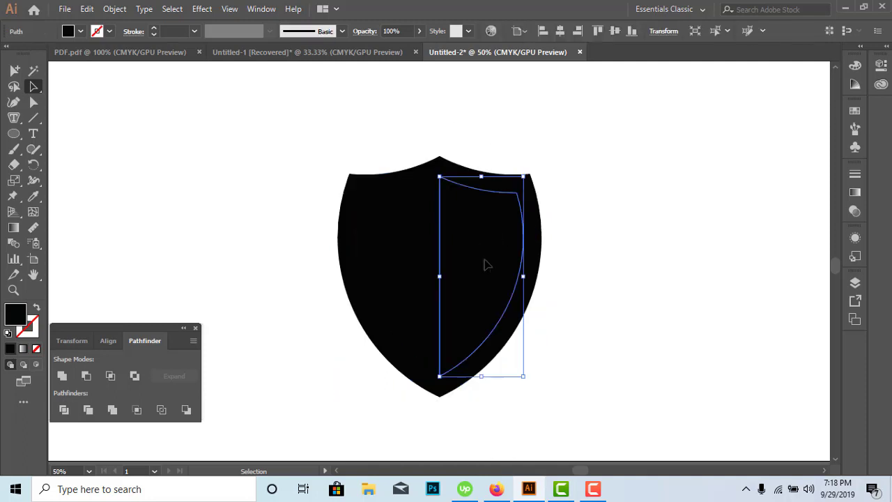
Fill the inner shield's right half with teal and its left half with light blue.
click(855, 110)
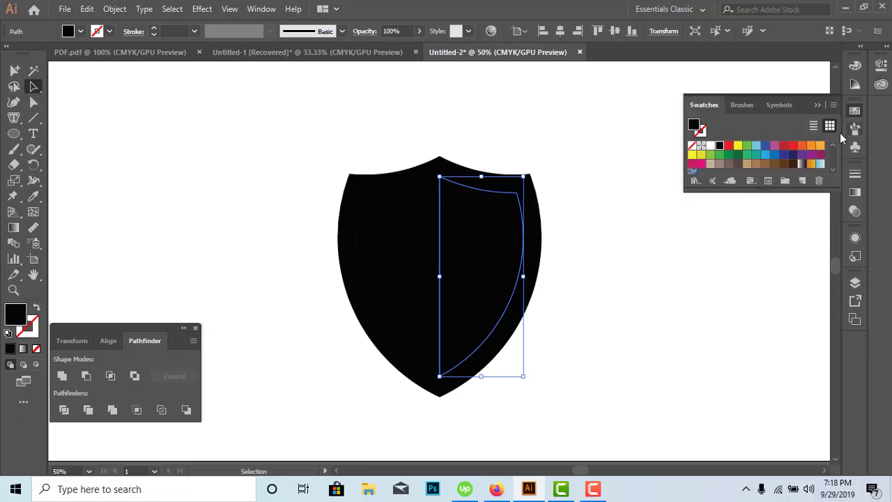
click(756, 154)
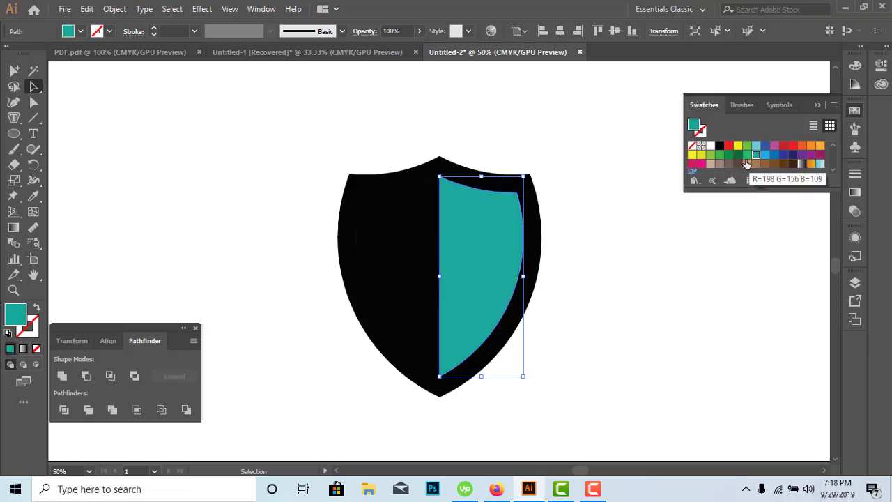
click(616, 271)
click(416, 280)
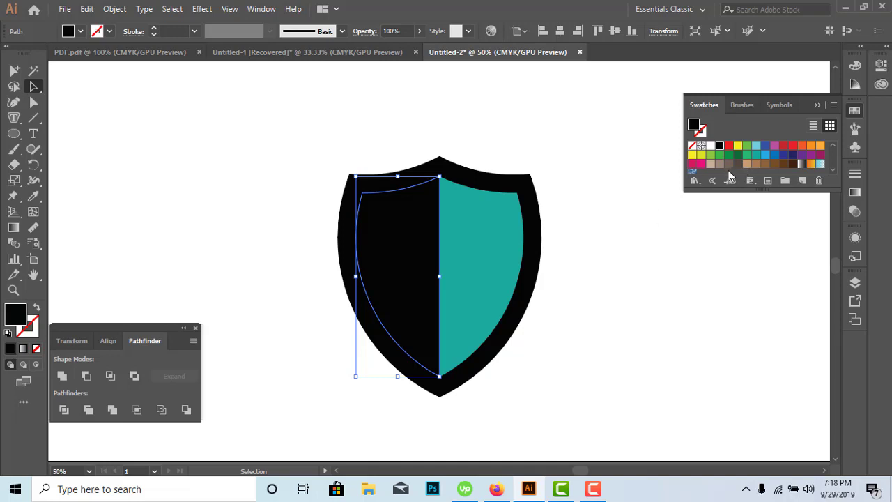
click(756, 145)
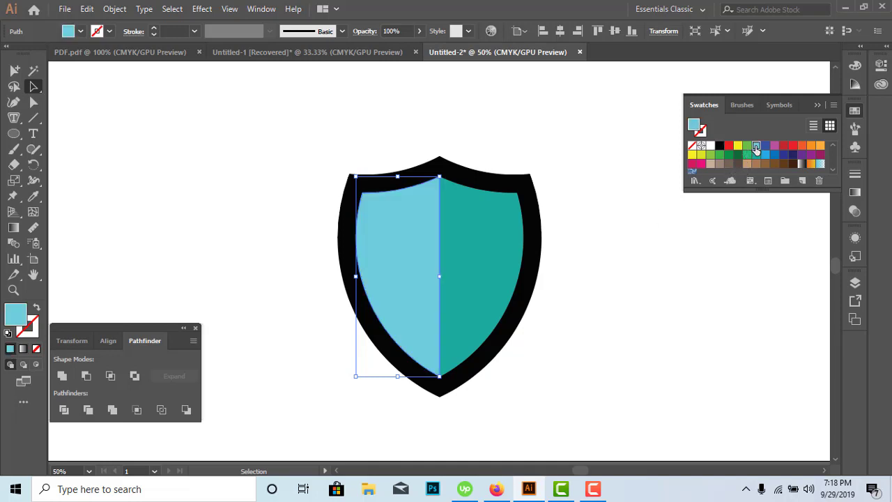
click(656, 288)
drag(654, 292, 566, 286)
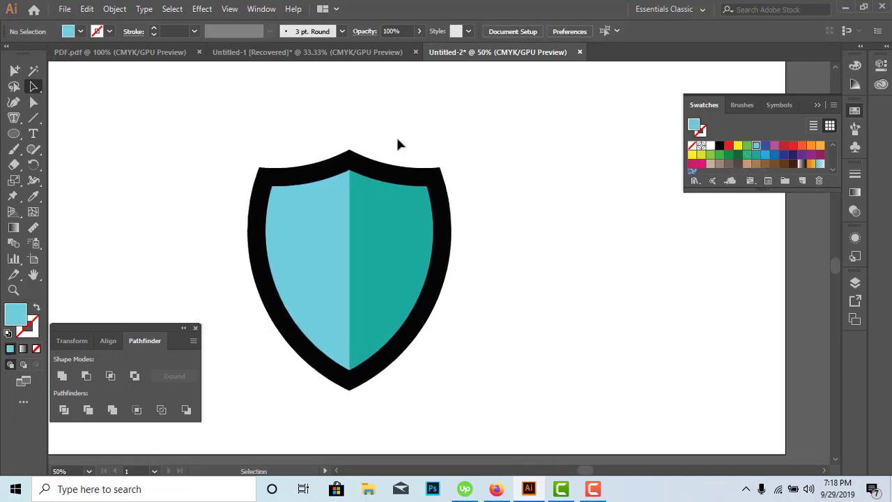
drag(337, 136, 368, 157)
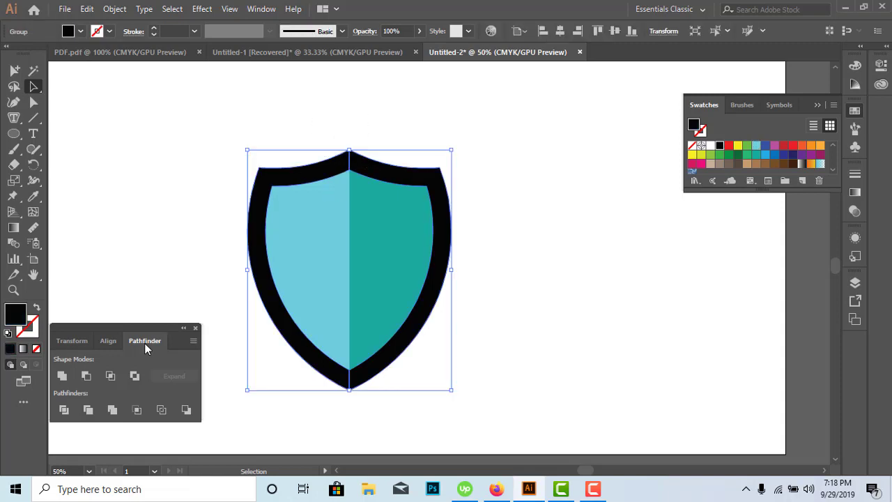
Load the Brights gradient swatch library and place its panel beside the swatches.
click(61, 377)
click(300, 113)
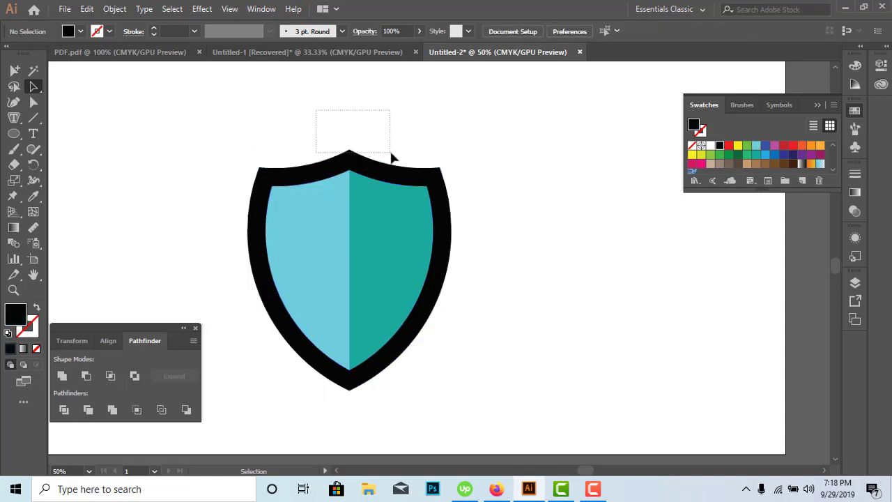
drag(315, 110, 390, 153)
click(80, 31)
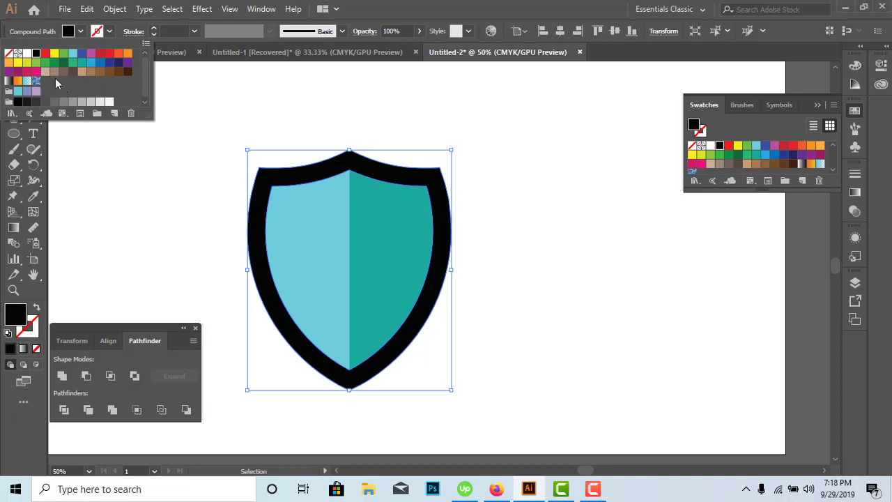
click(12, 114)
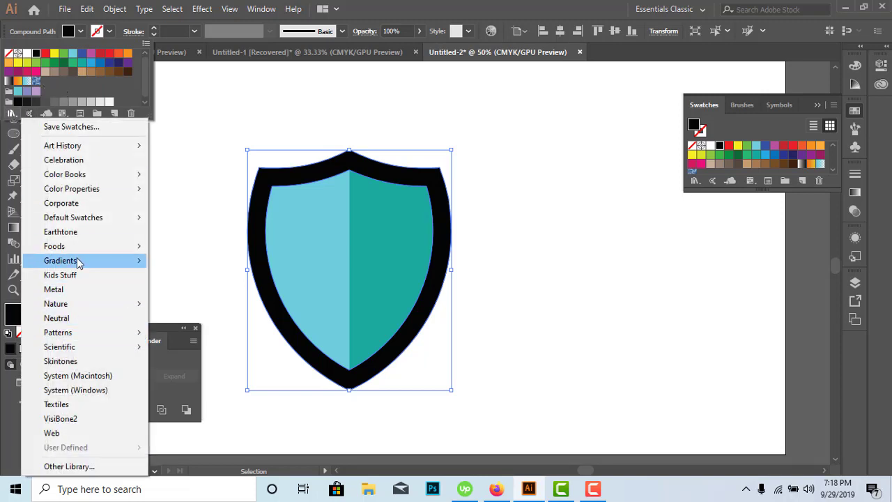
mouse_move(61, 261)
click(178, 205)
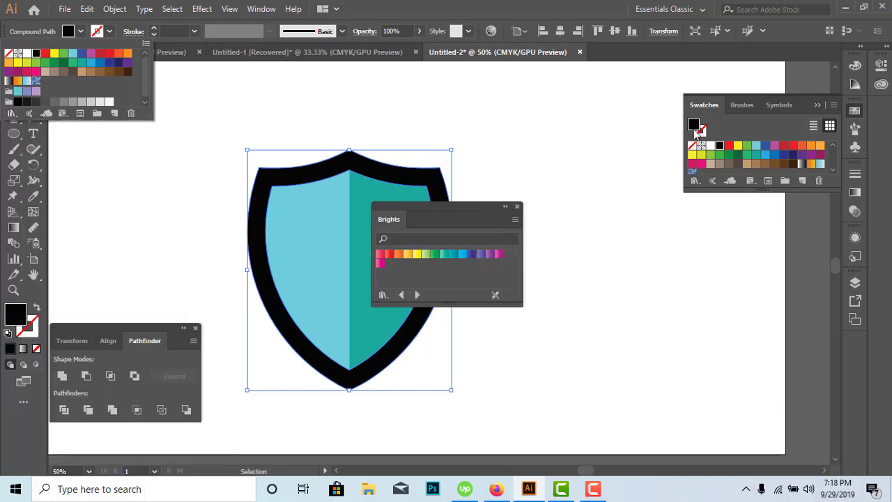
click(472, 204)
click(534, 175)
drag(441, 202, 600, 105)
Browse through Earthtones, Fades and Foliage libraries to Fruits and Vegetables.
click(578, 192)
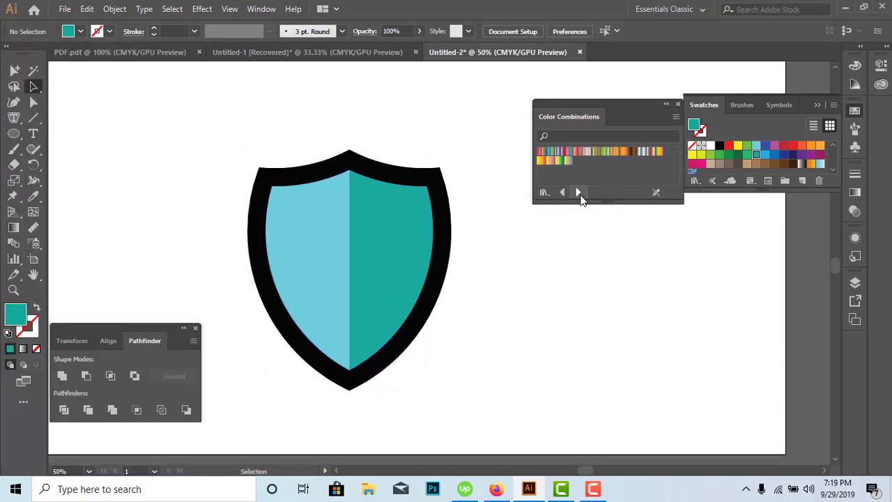
click(578, 193)
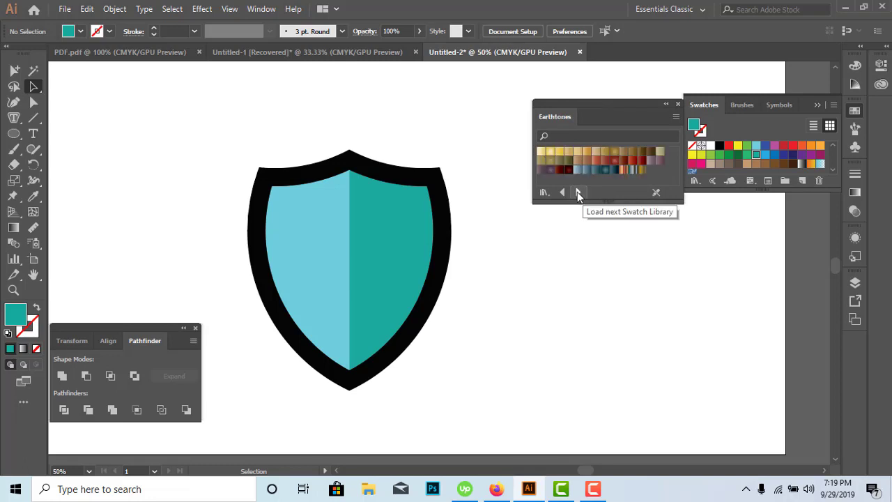
click(581, 192)
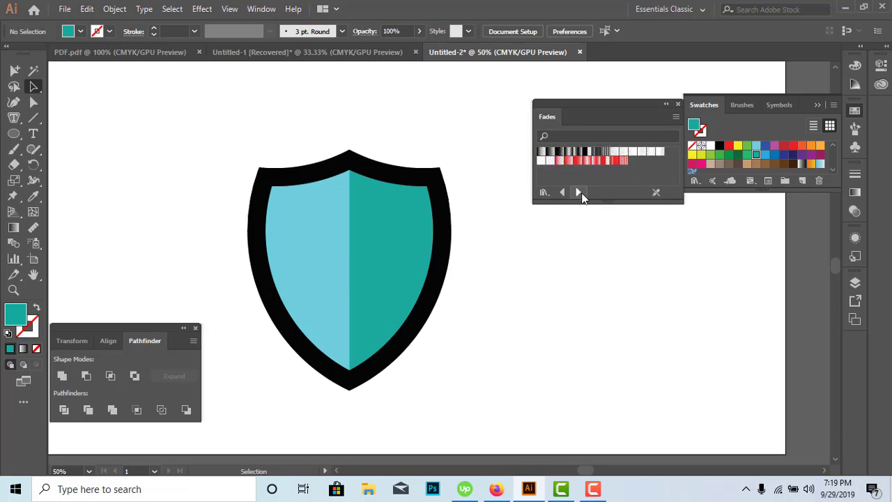
click(578, 192)
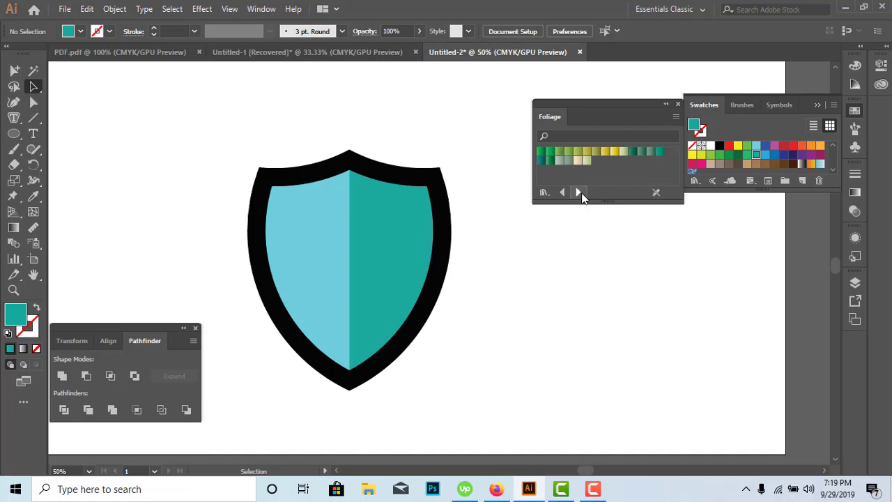
click(579, 193)
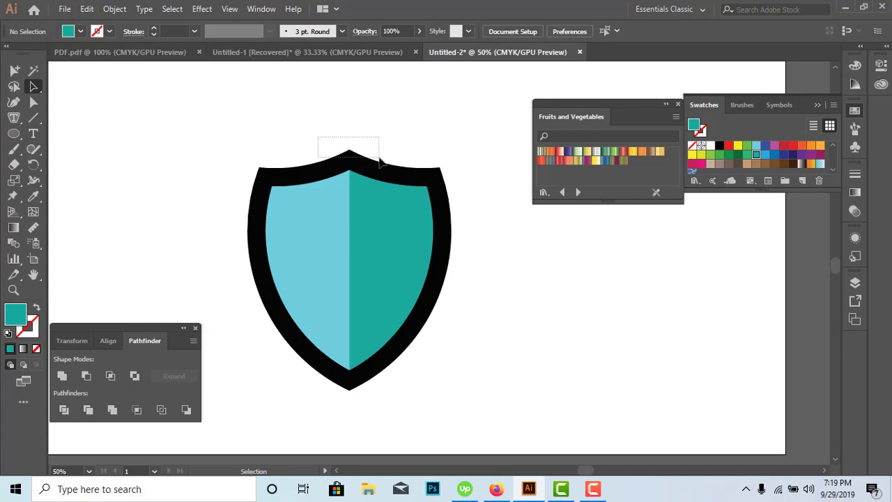
Try a red gradient on the shield border, then apply a dark-to-pale green gradient instead.
drag(377, 154, 376, 154)
click(614, 153)
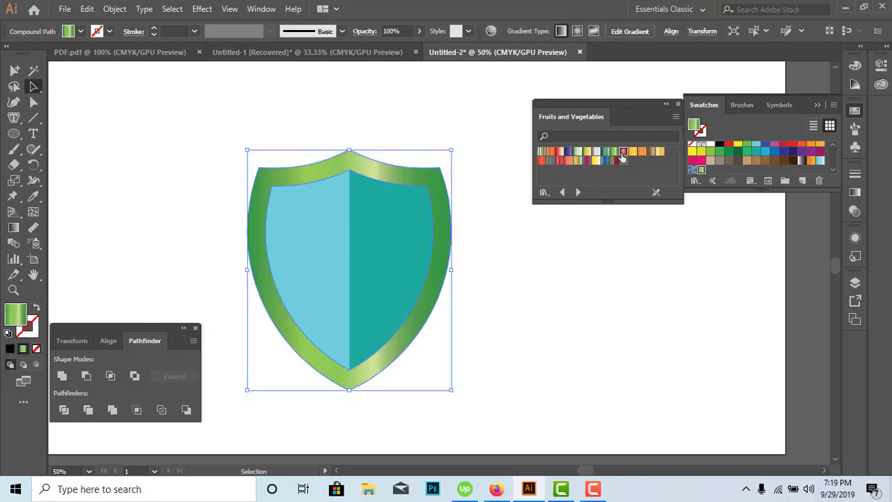
click(563, 274)
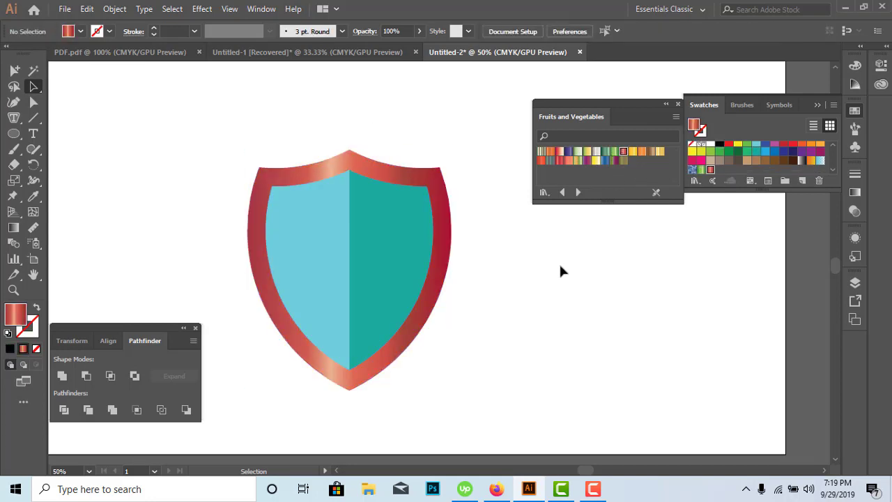
scroll(471, 198, down, 1)
drag(325, 111, 373, 146)
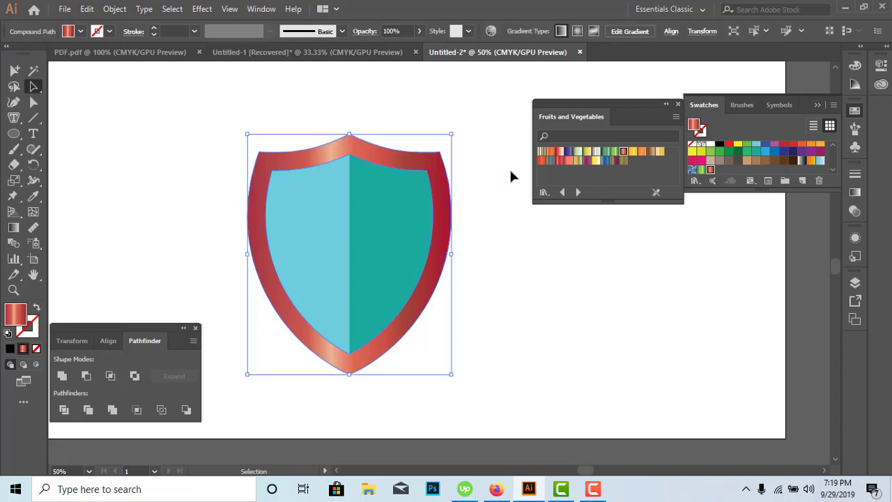
click(606, 153)
click(548, 317)
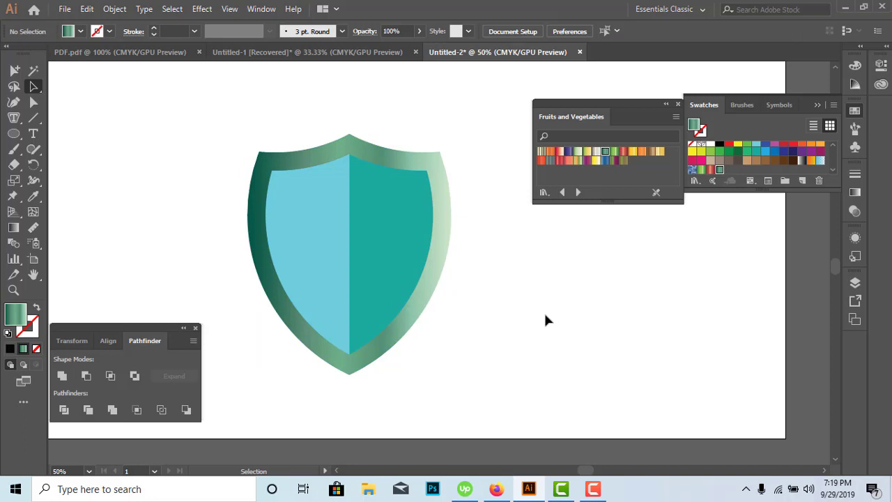
scroll(545, 316, down, 1)
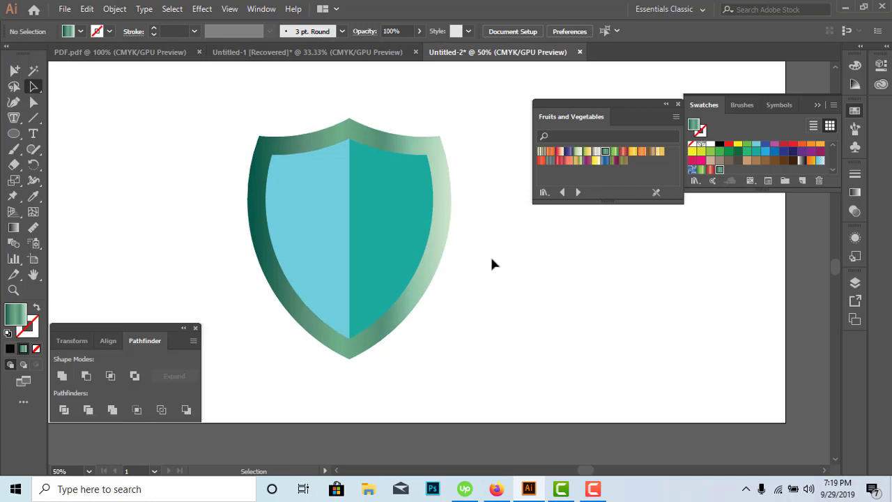
Darken the right half's teal slightly, then recolour it dark navy.
click(394, 216)
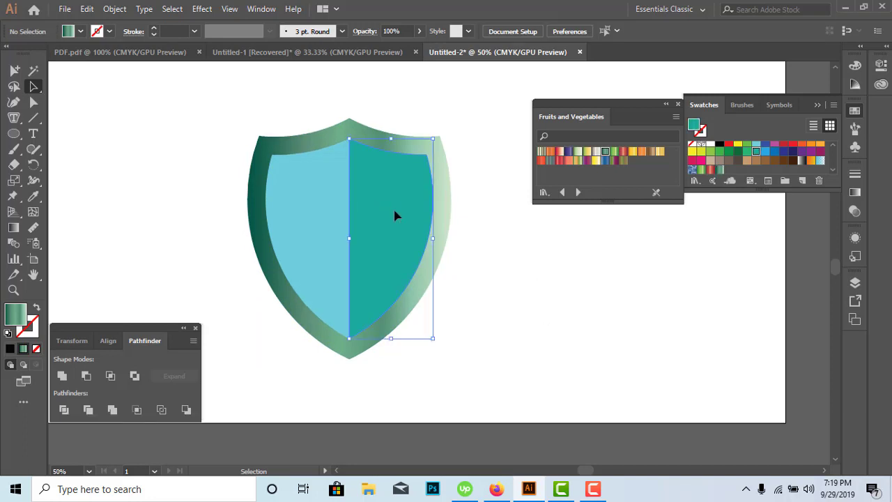
double_click(17, 317)
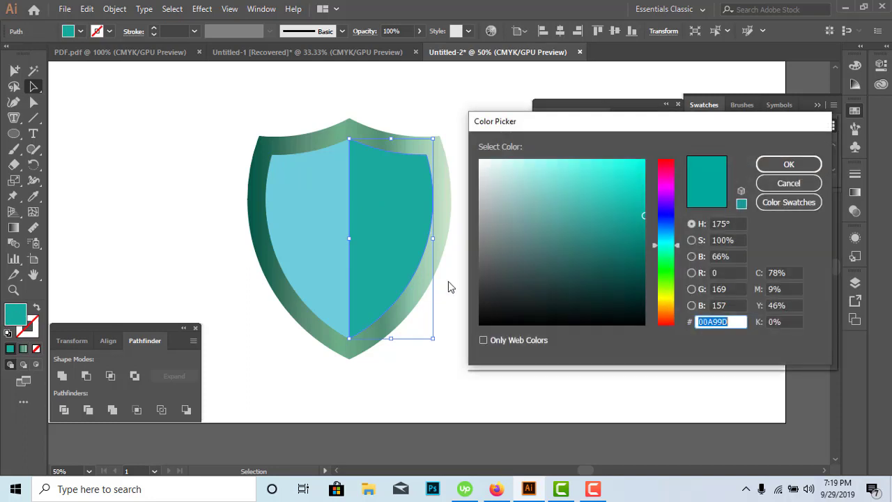
drag(640, 231, 640, 233)
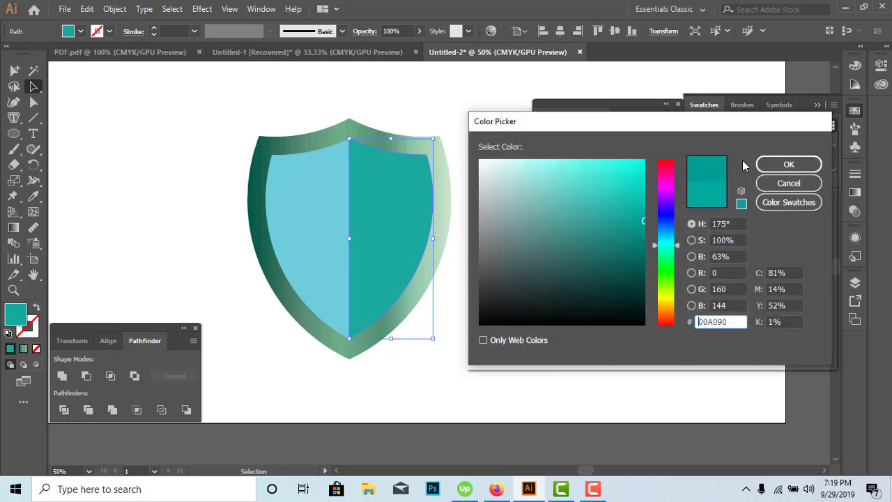
click(767, 165)
click(593, 310)
scroll(593, 309, up, 1)
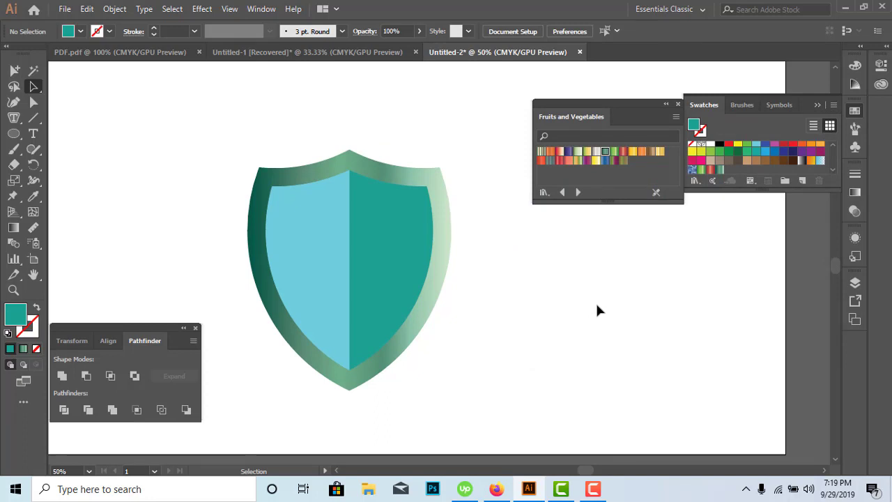
click(390, 252)
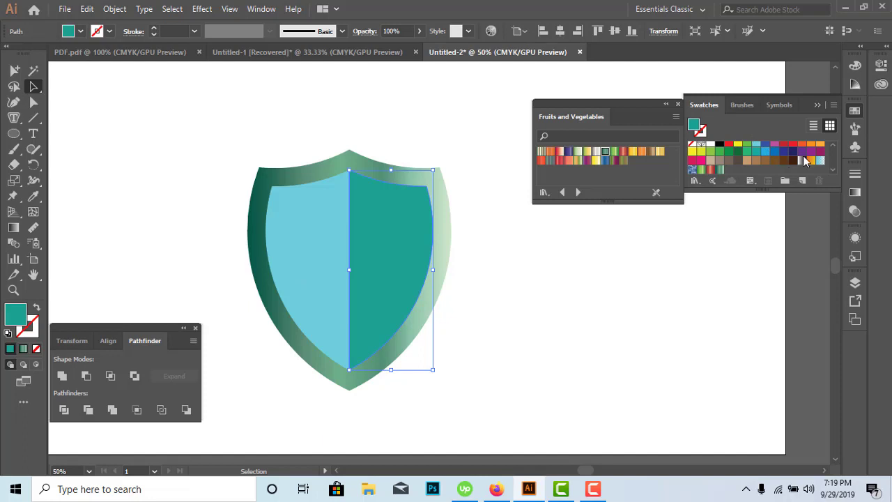
click(793, 153)
click(498, 372)
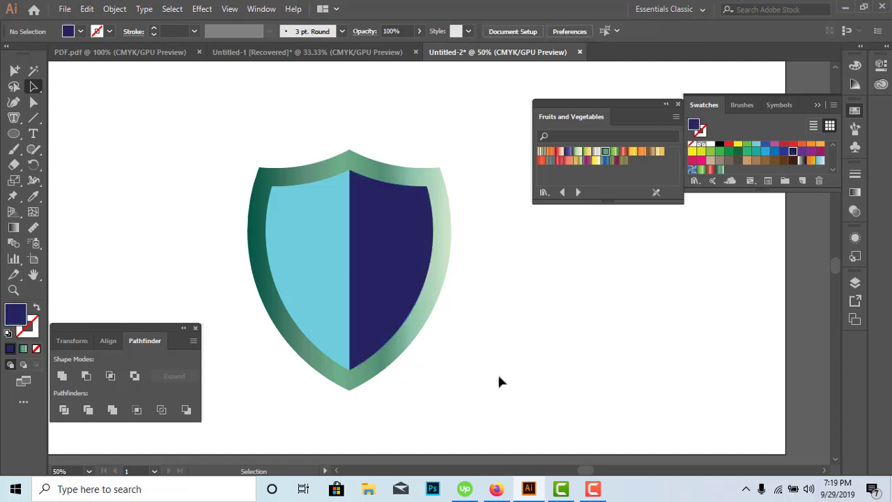
Sample the navy onto the left half and lighten it to a light purple in the Color Picker.
click(306, 278)
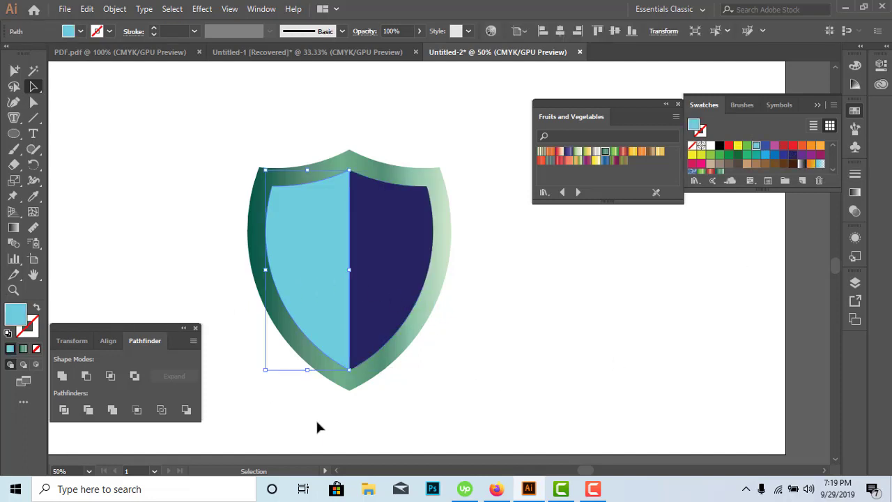
click(30, 197)
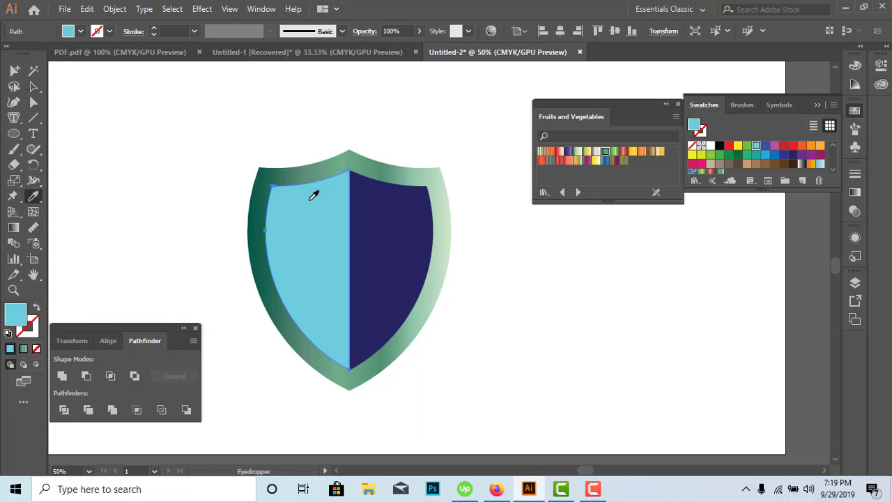
click(387, 237)
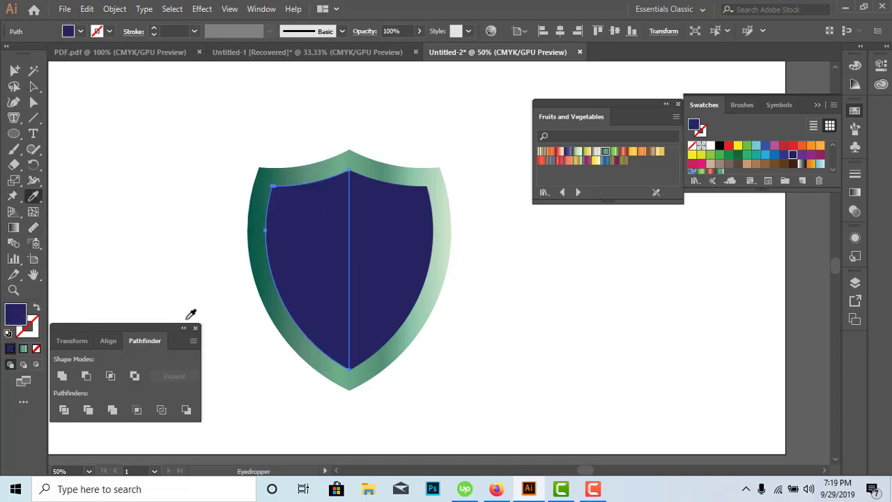
double_click(18, 317)
click(543, 230)
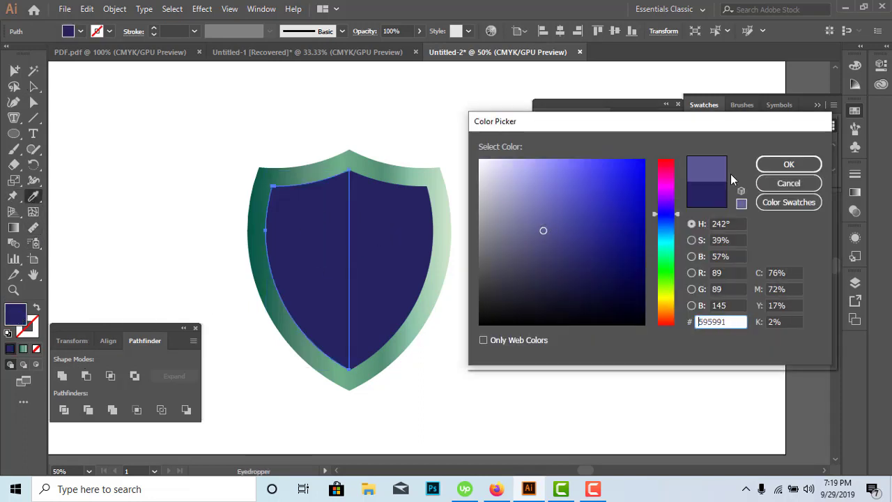
click(788, 164)
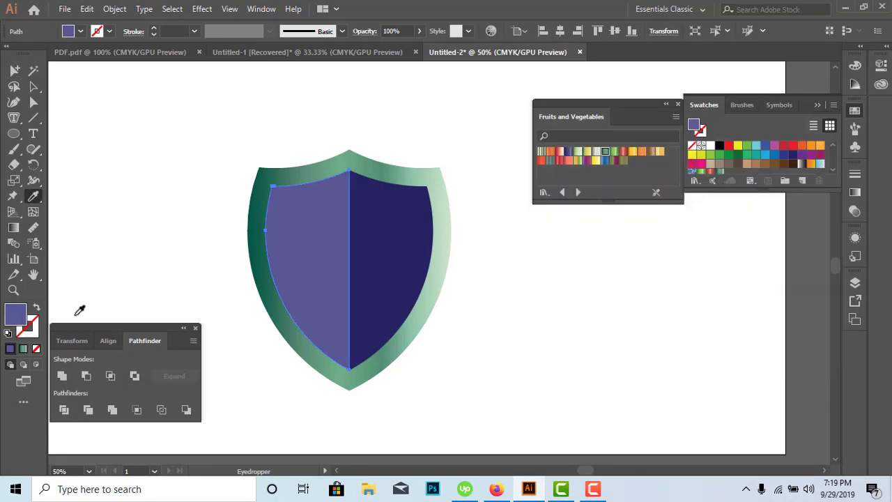
double_click(18, 317)
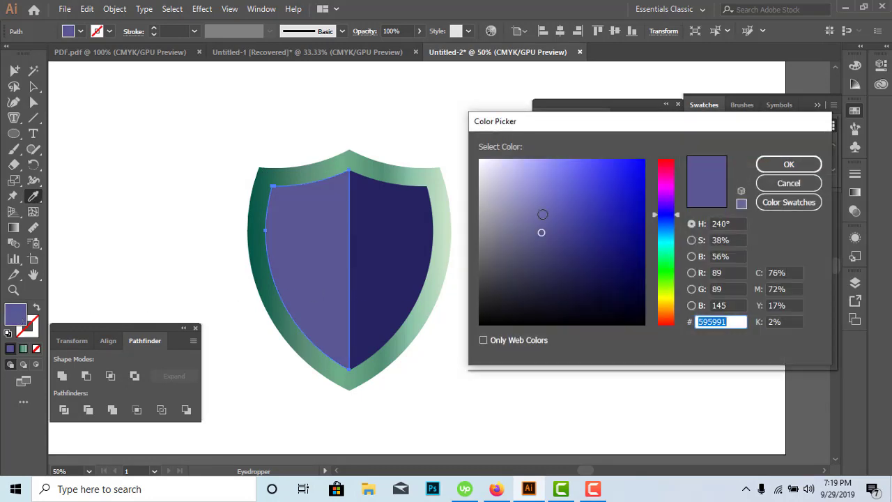
click(536, 216)
click(788, 163)
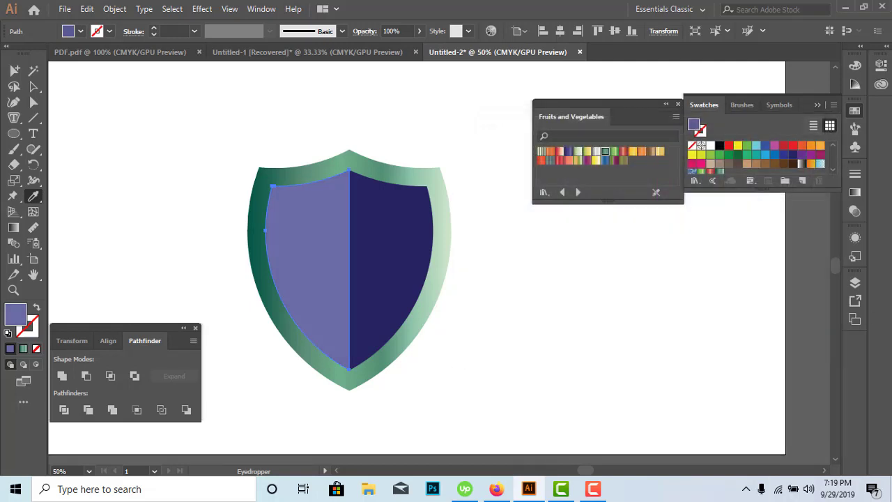
key(v)
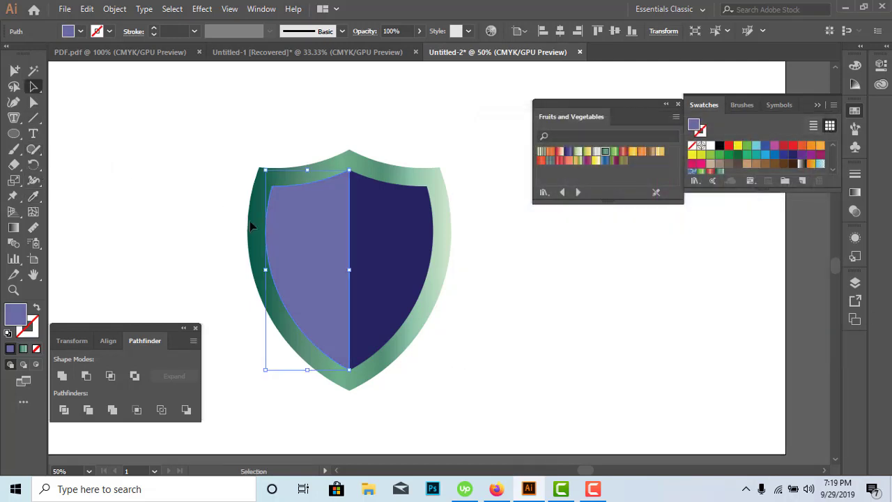
click(609, 313)
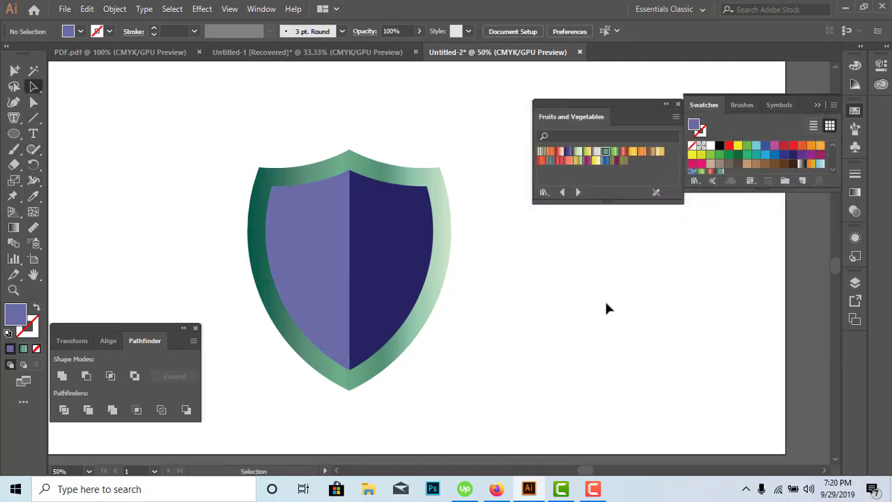
Draw a small white circle at the shield's centre.
click(13, 133)
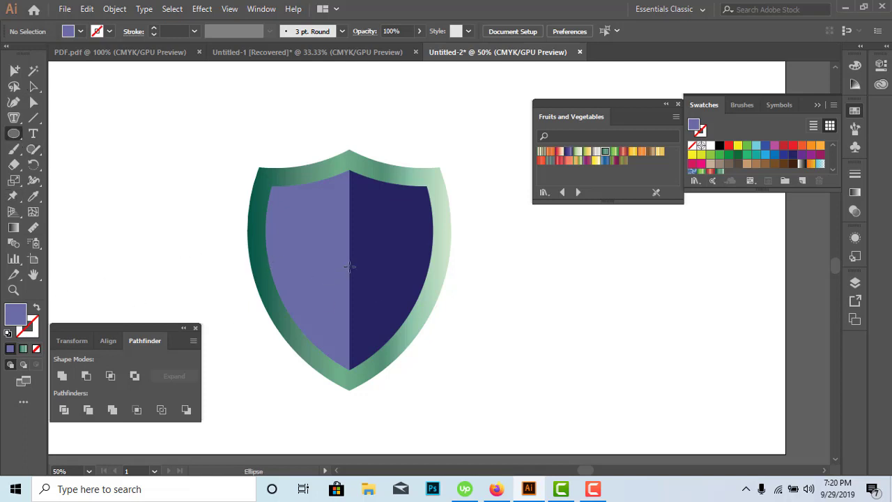
drag(350, 269, 361, 277)
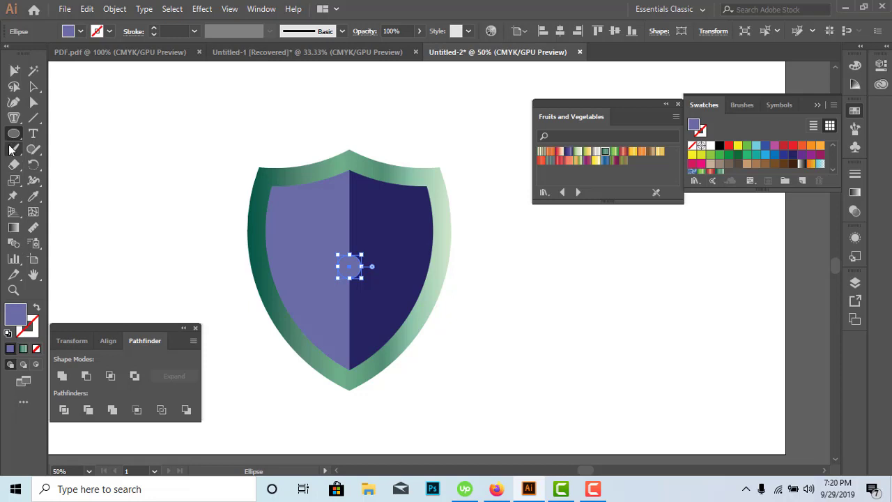
key(a)
click(34, 196)
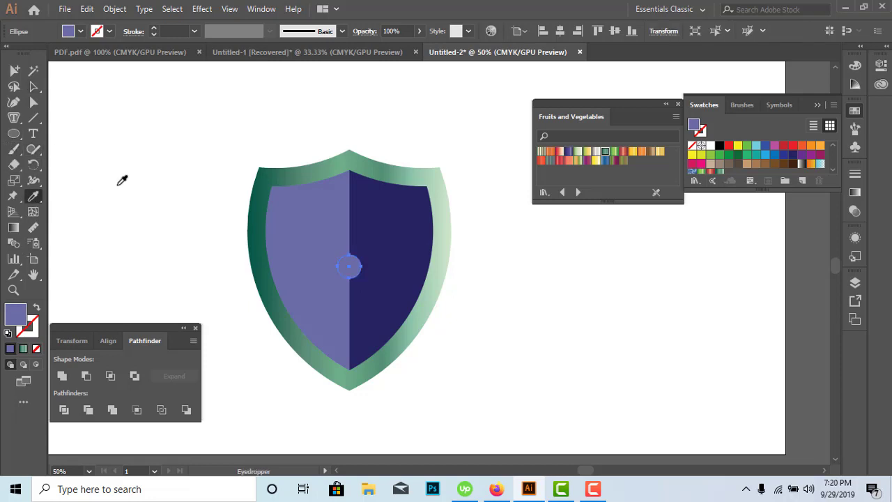
click(119, 183)
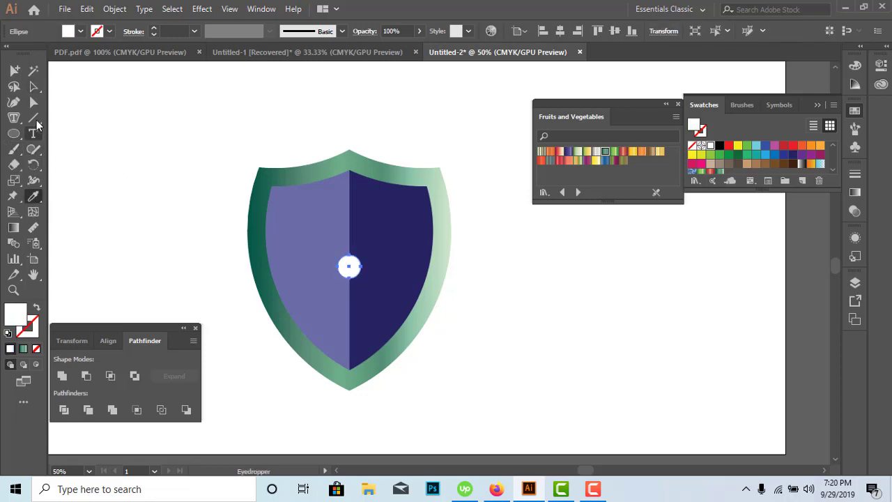
click(161, 187)
Draw a thin rectangle bar from the circle down to the shield's point.
drag(14, 134, 63, 166)
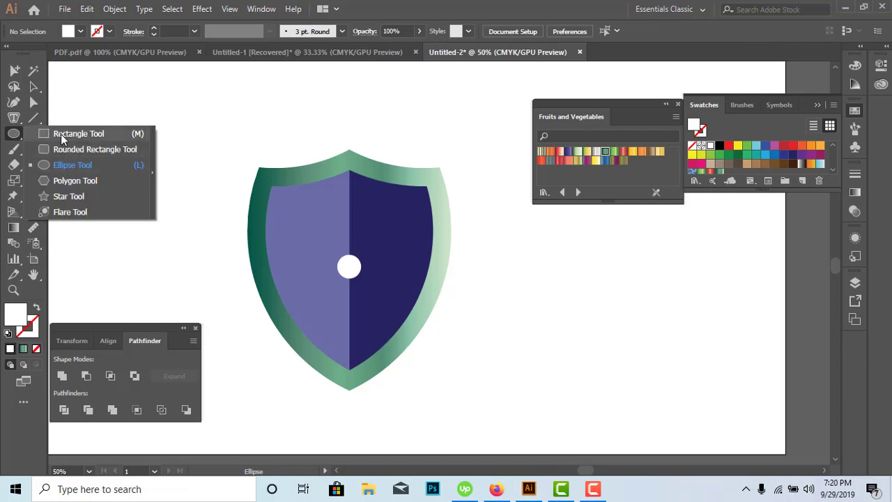
click(78, 133)
drag(349, 270, 361, 383)
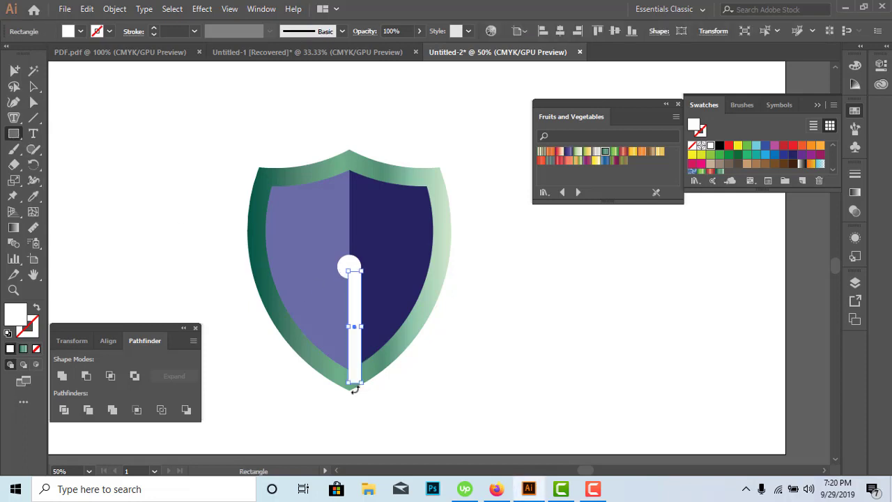
click(34, 87)
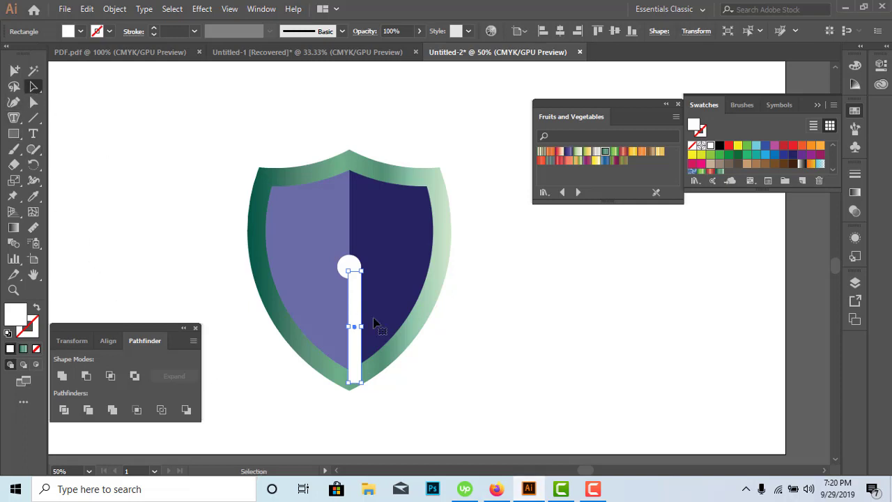
click(506, 374)
Centre the bar horizontally under the circle.
click(354, 324)
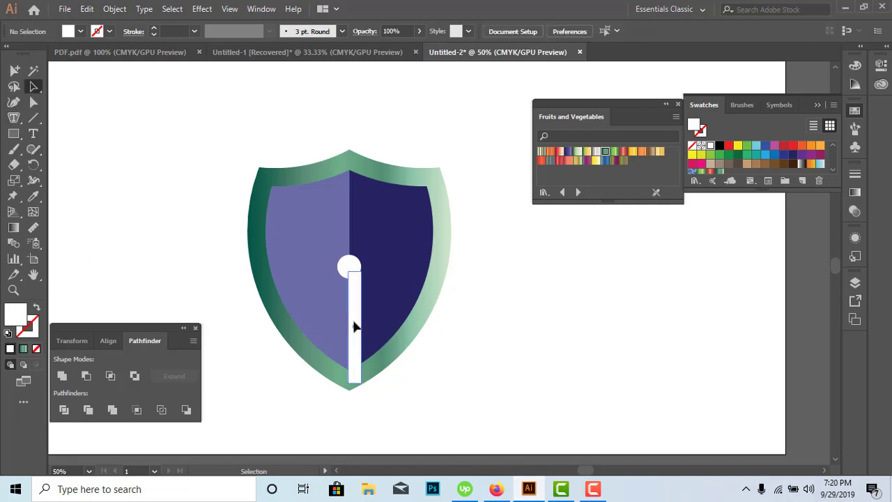
shift+click(348, 267)
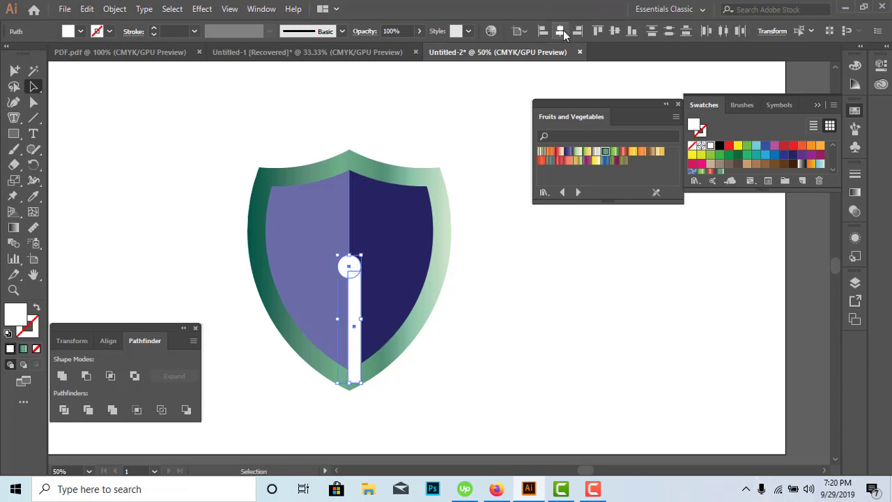
click(561, 32)
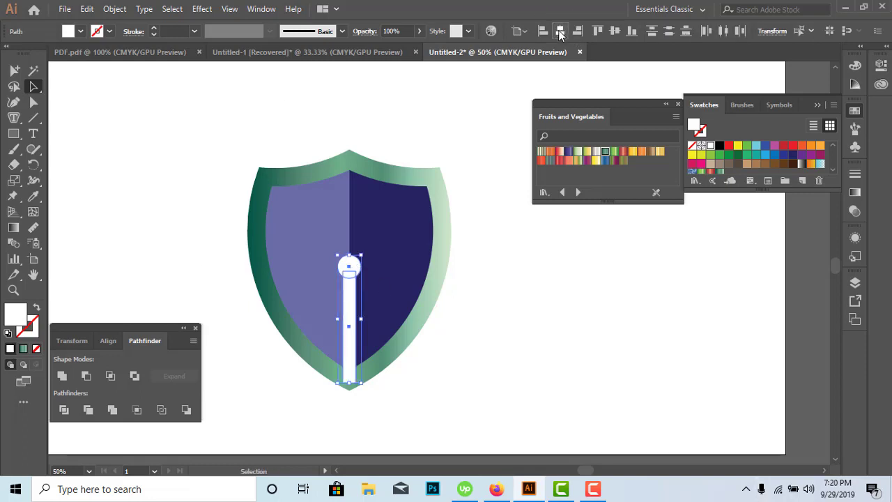
click(518, 344)
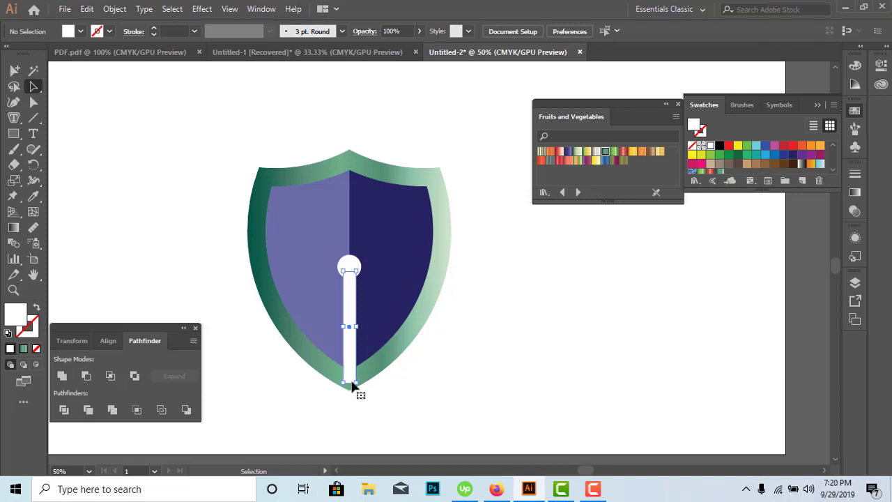
Stretch the bar down below the shield and reselect the circle and bar for aligning.
click(351, 382)
drag(356, 387, 356, 414)
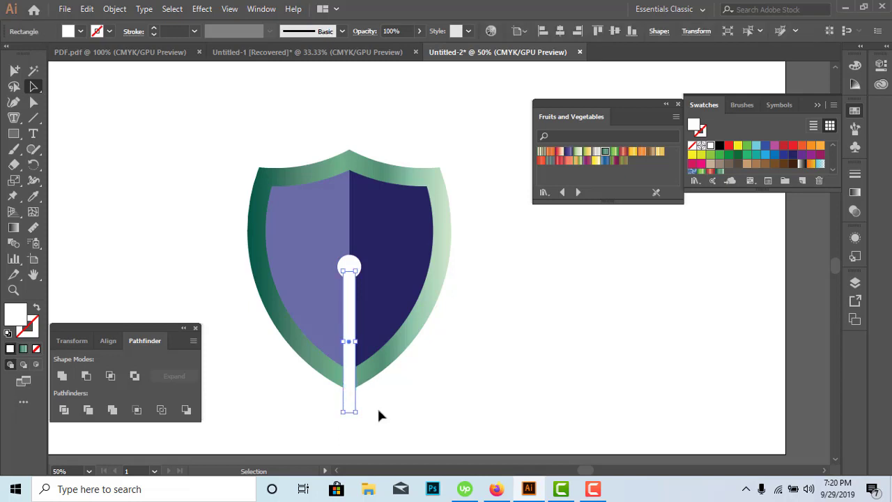
click(451, 390)
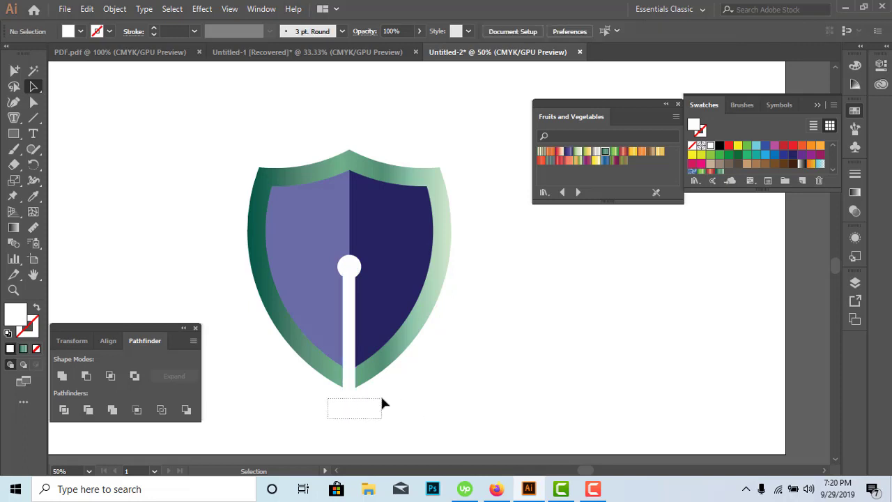
drag(376, 408, 380, 394)
click(345, 262)
click(349, 265)
shift+click(351, 336)
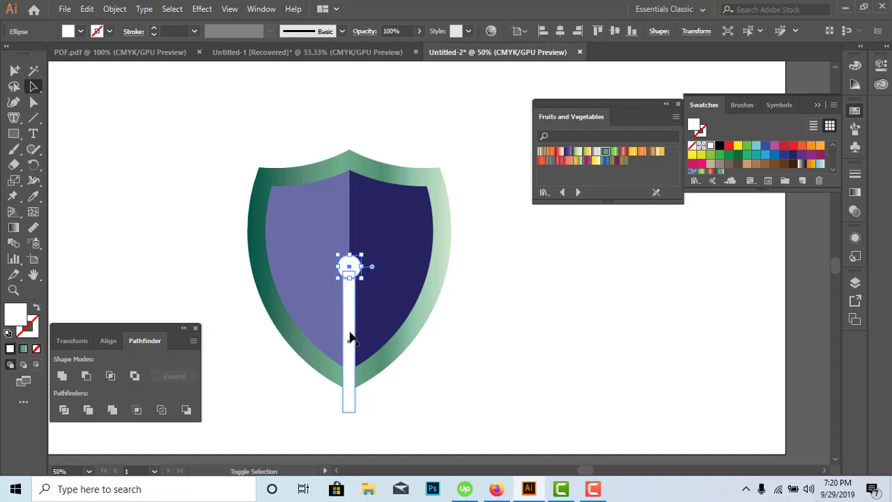
click(108, 341)
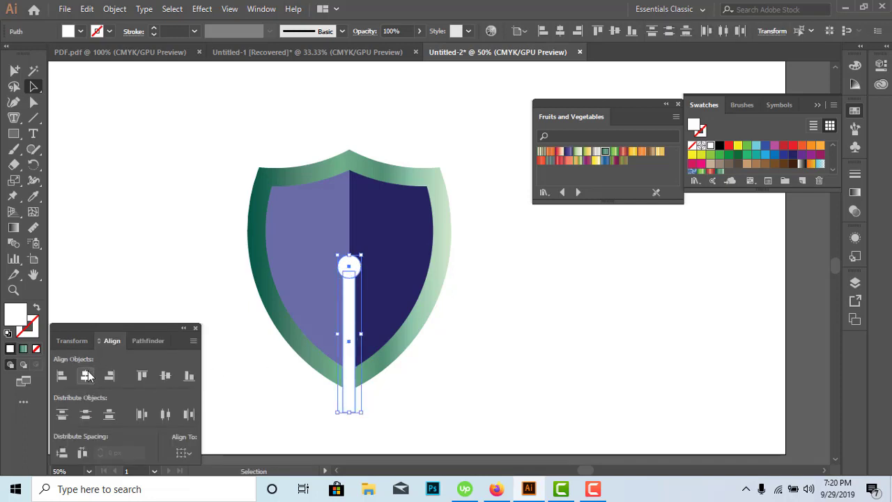
Align the bar horizontally centred beneath the circle.
click(85, 376)
scroll(480, 349, down, 3)
click(466, 339)
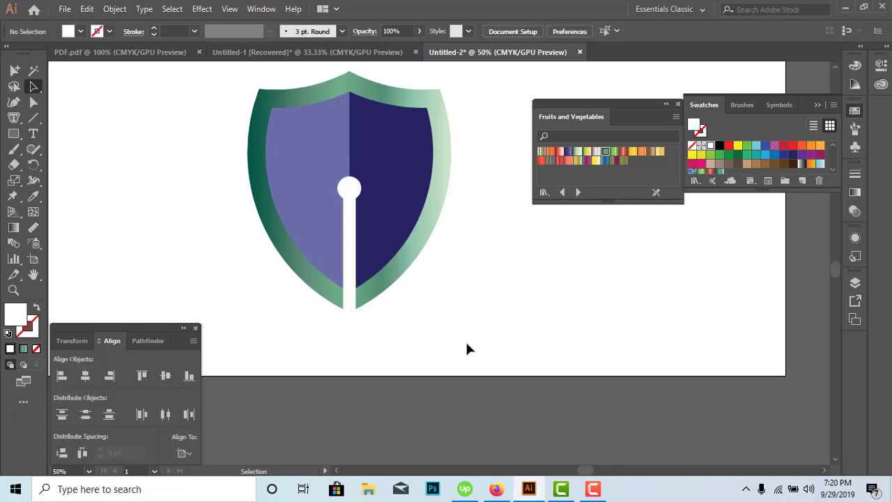
Taper the bar wider at the bottom with Free Transform perspective distort.
drag(361, 322, 366, 324)
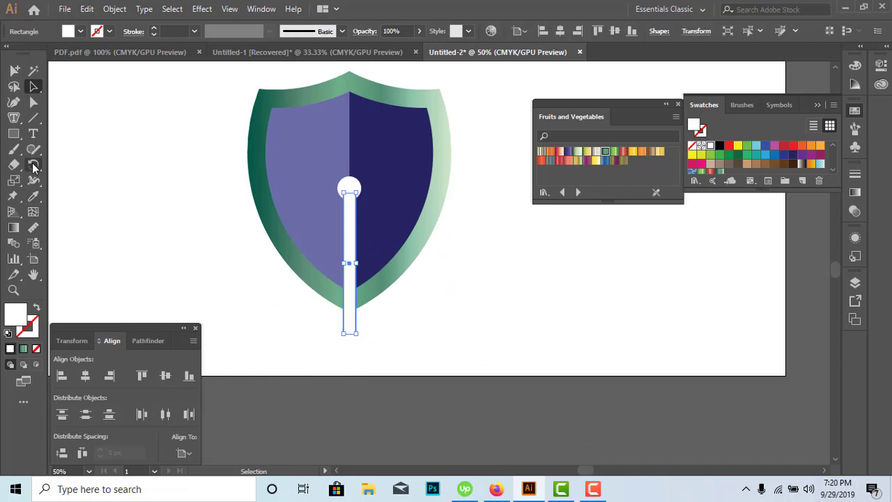
click(14, 196)
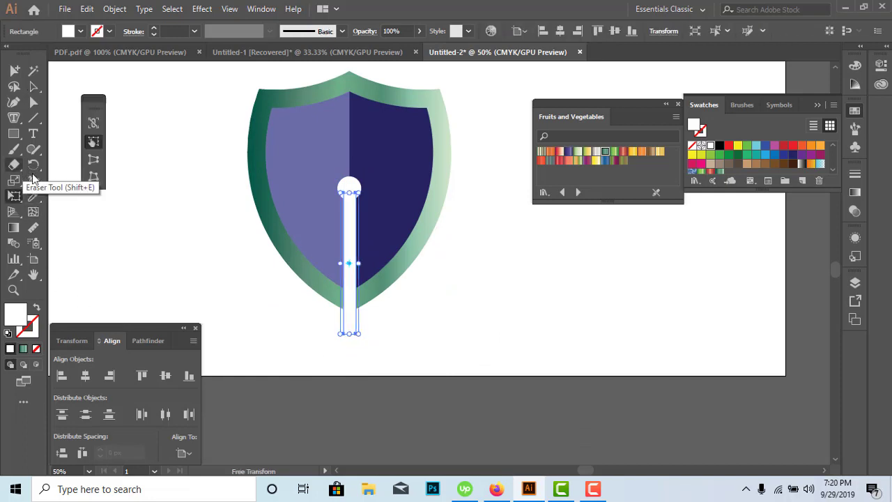
click(94, 163)
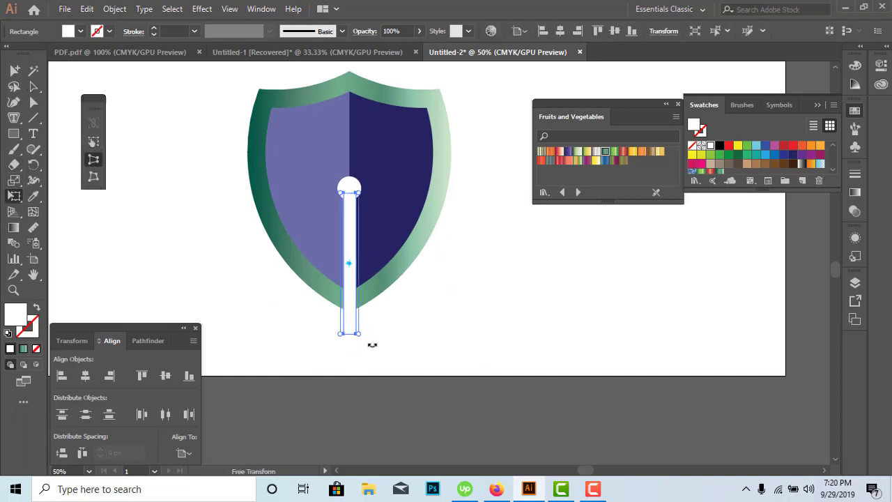
drag(359, 333, 369, 335)
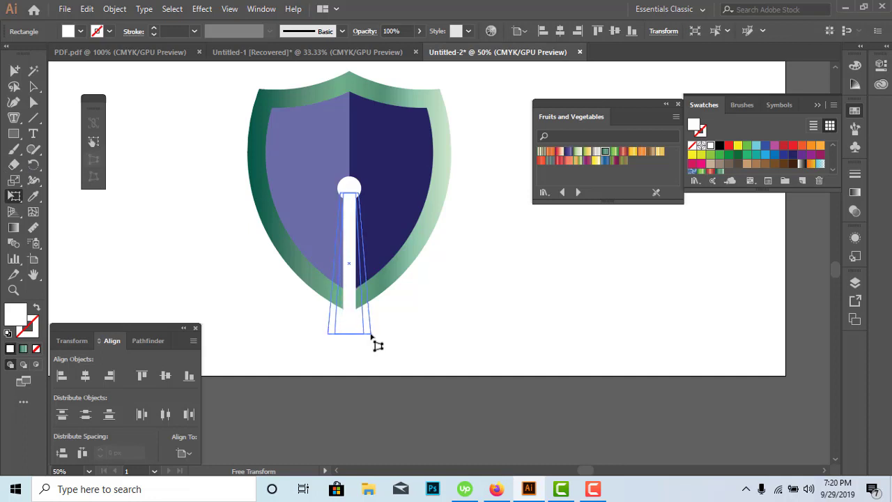
drag(370, 335, 371, 337)
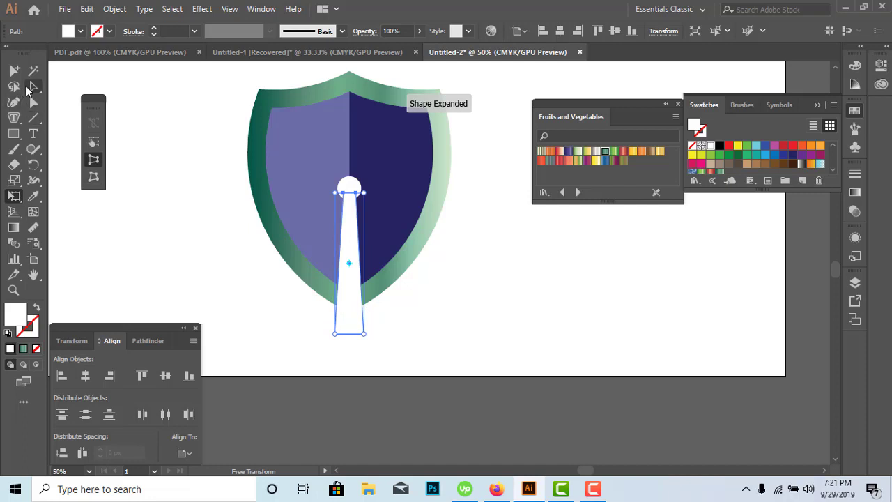
click(33, 87)
click(470, 307)
scroll(470, 307, up, 2)
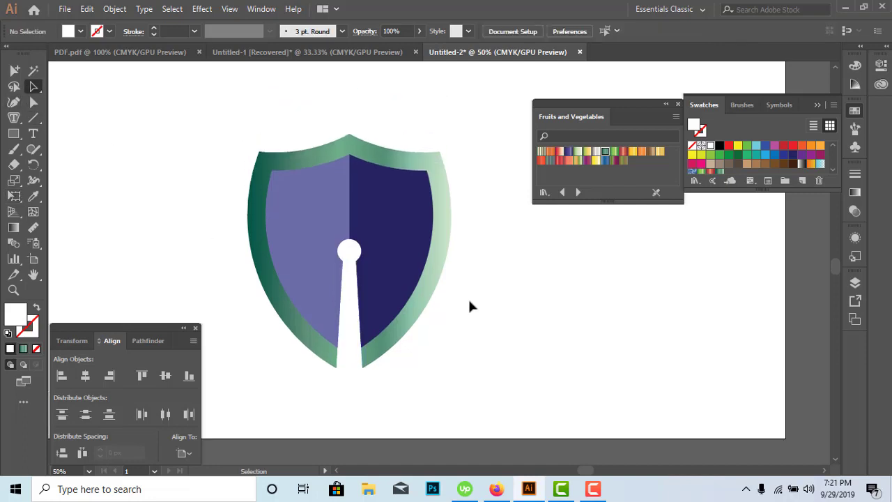
scroll(367, 325, down, 1)
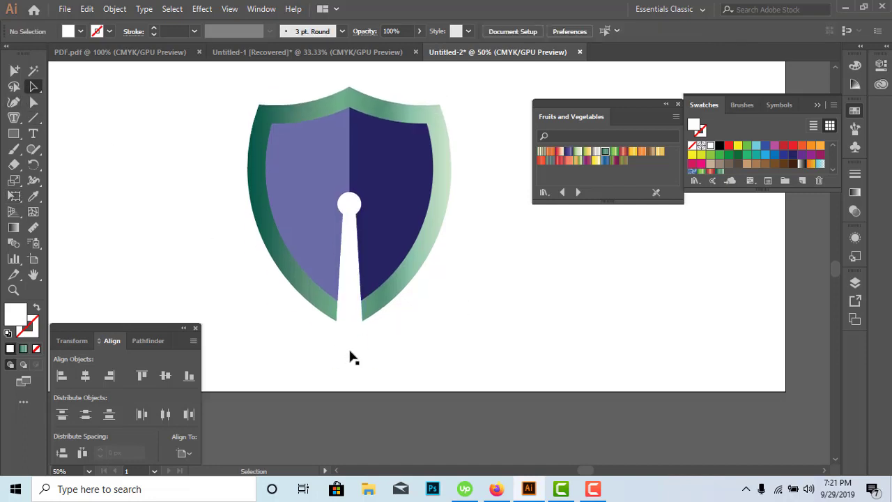
Zoom in and enlarge the keyhole circle slightly to 56.16 px.
click(346, 209)
click(492, 271)
click(348, 202)
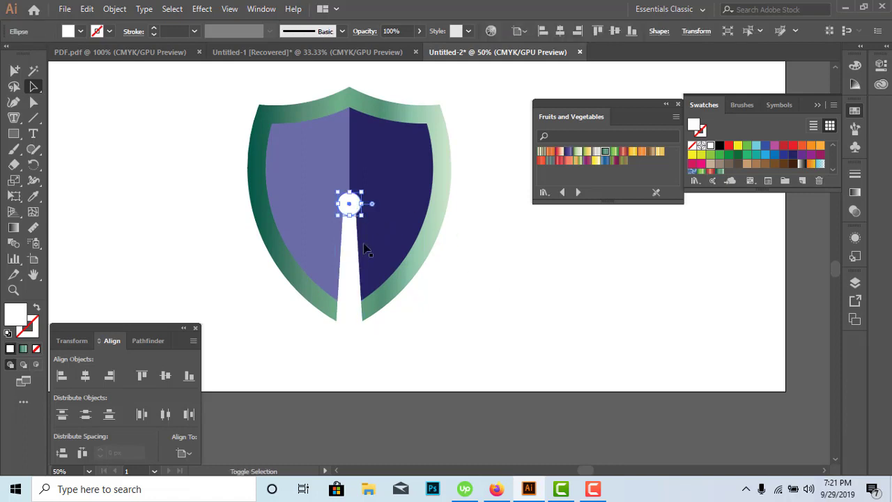
key(ctrl+plus)
key(ctrl+plus)
key(v)
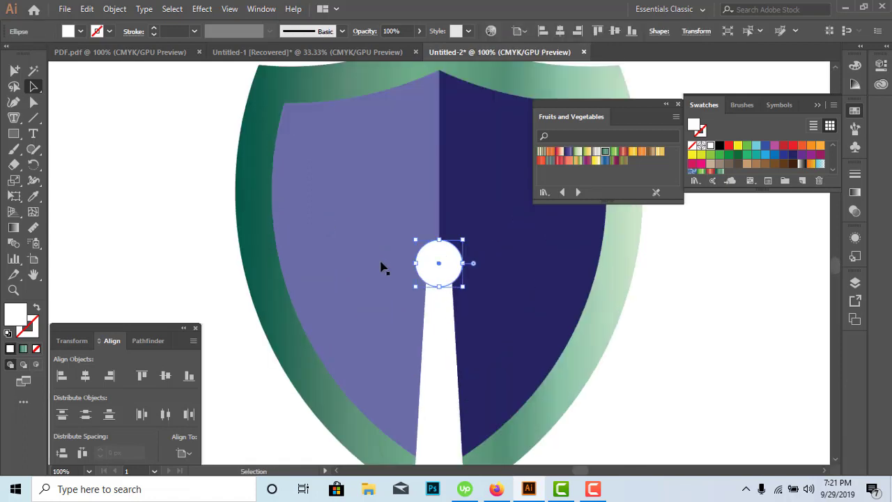
drag(467, 287, 473, 294)
click(629, 375)
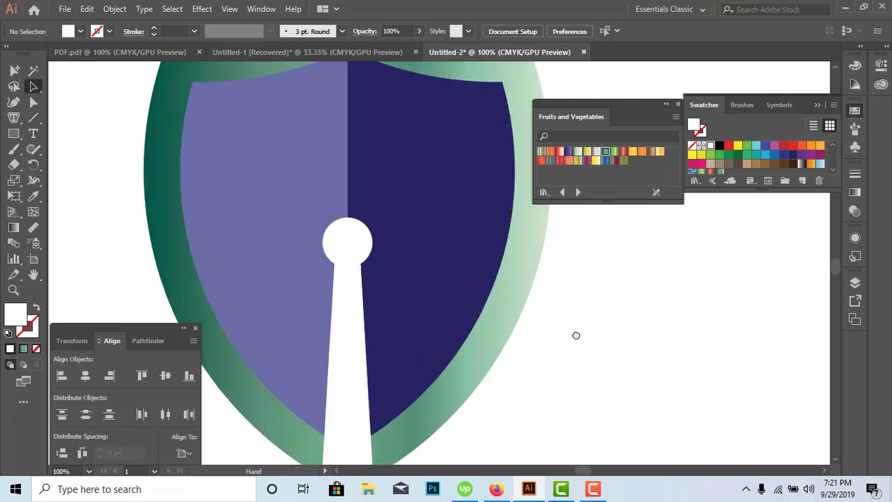
drag(673, 320, 566, 349)
Group the circle and tapered stem and Unite them in Pathfinder into one keyhole.
click(339, 239)
shift+click(337, 322)
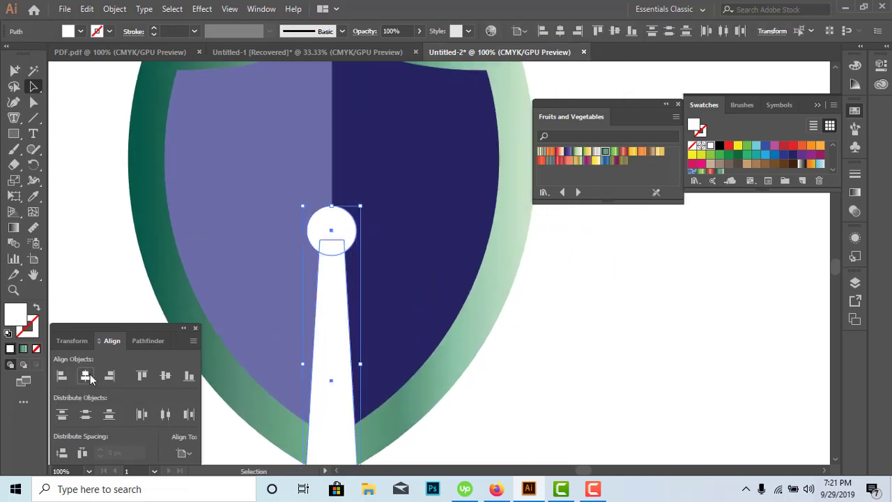
key(a)
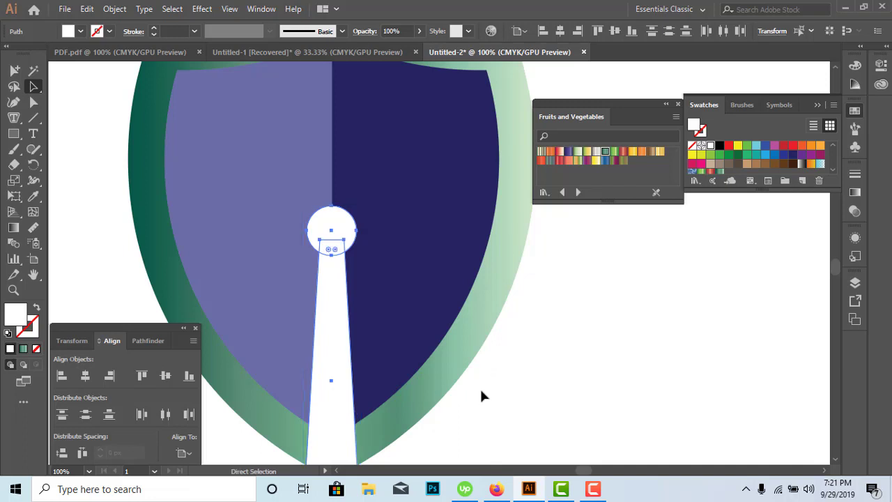
key(ctrl+g)
key(v)
click(146, 340)
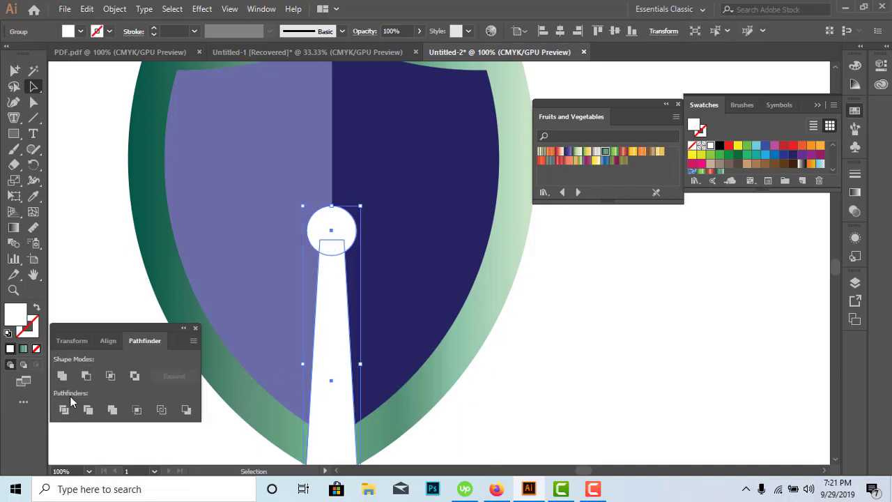
click(62, 380)
click(603, 314)
scroll(602, 314, down, 2)
scroll(602, 314, down, 1)
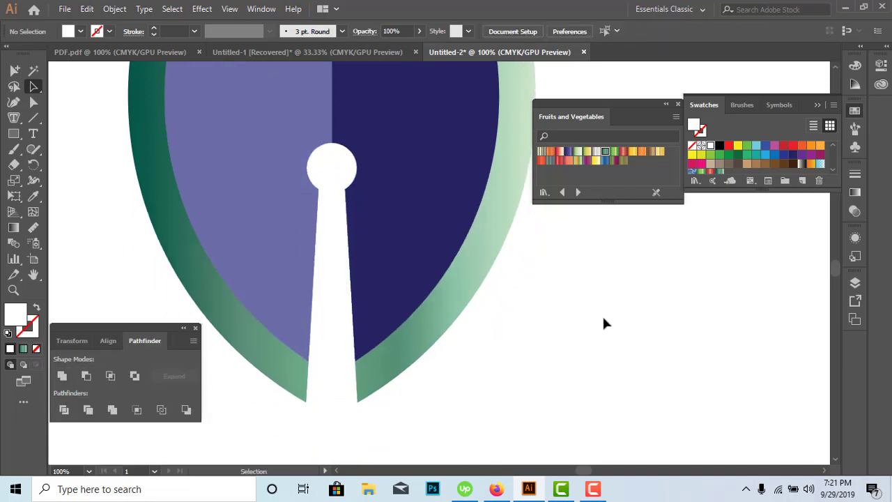
scroll(602, 314, up, 4)
scroll(604, 323, up, 3)
Divide the shield and keyhole with Pathfinder and ungroup the resulting pieces.
drag(394, 223, 393, 223)
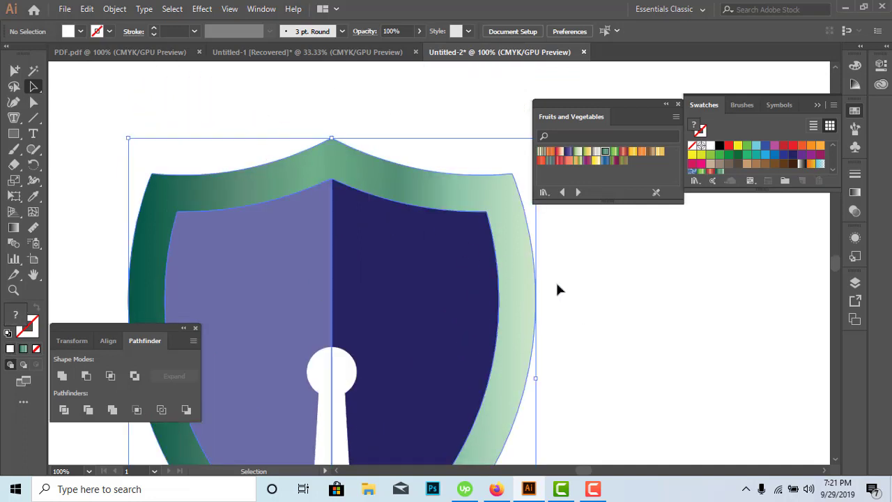
scroll(586, 308, down, 1)
scroll(587, 318, down, 1)
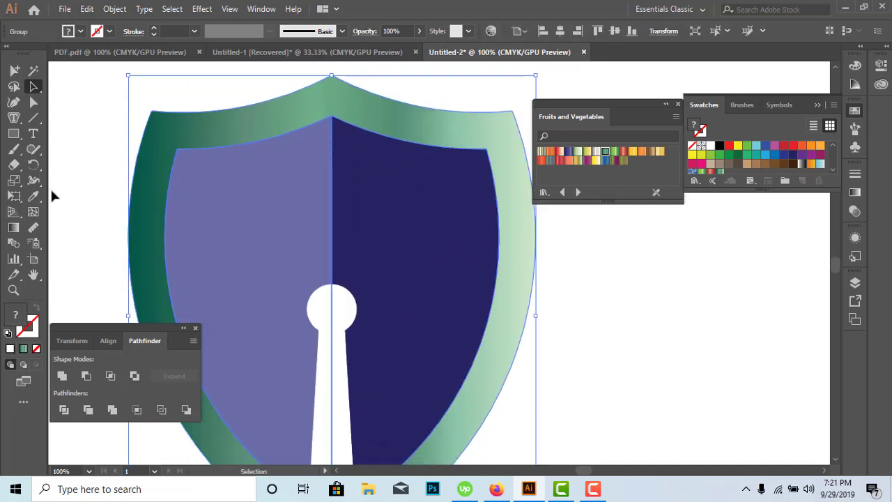
shift+click(332, 303)
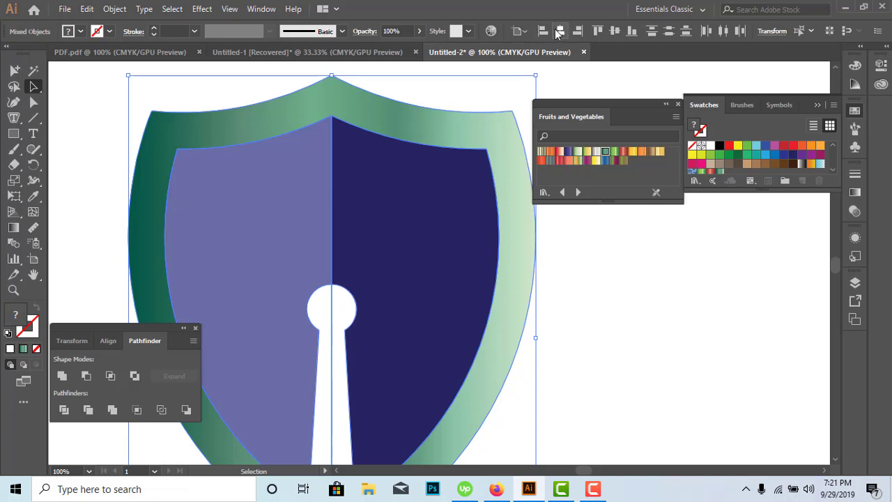
click(63, 411)
scroll(403, 325, down, 2)
scroll(402, 324, down, 2)
scroll(399, 321, down, 2)
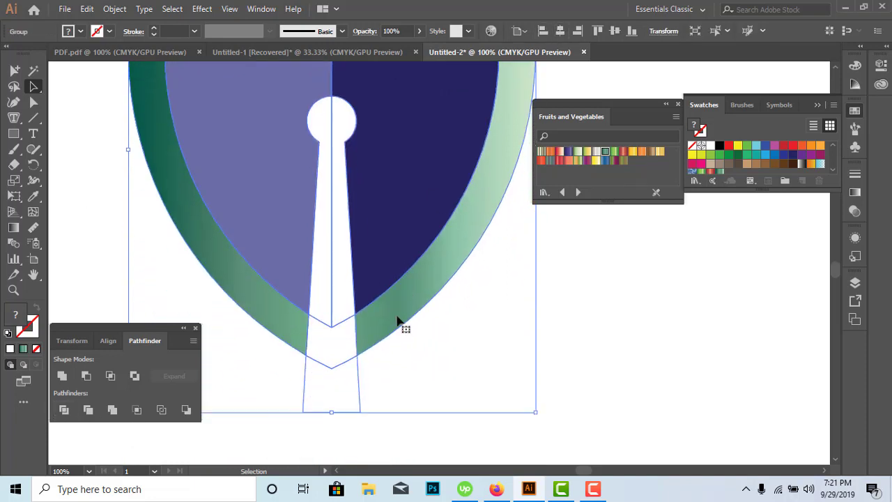
right_click(388, 310)
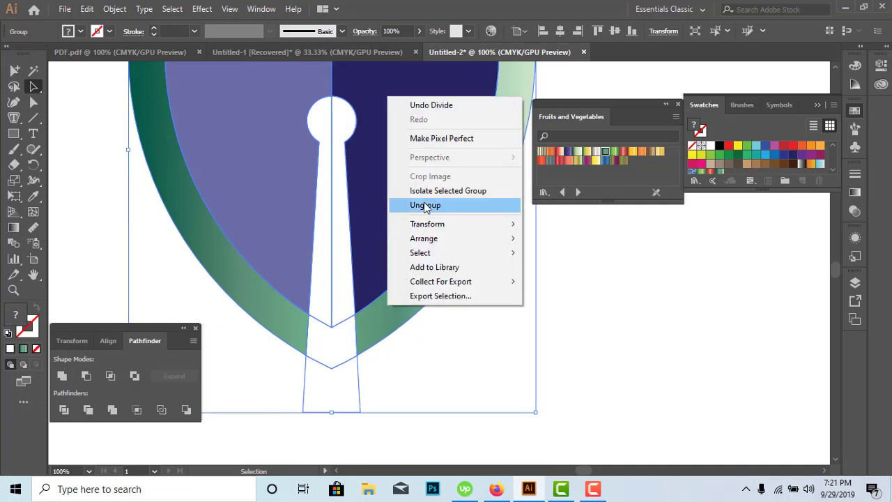
click(424, 205)
click(539, 296)
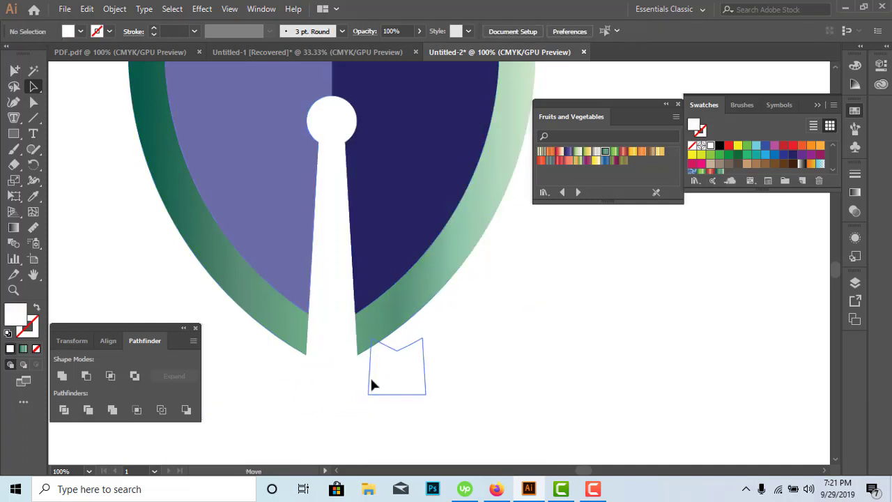
Inspect the small white piece at the stem's bottom, then undo the move.
click(372, 376)
click(467, 394)
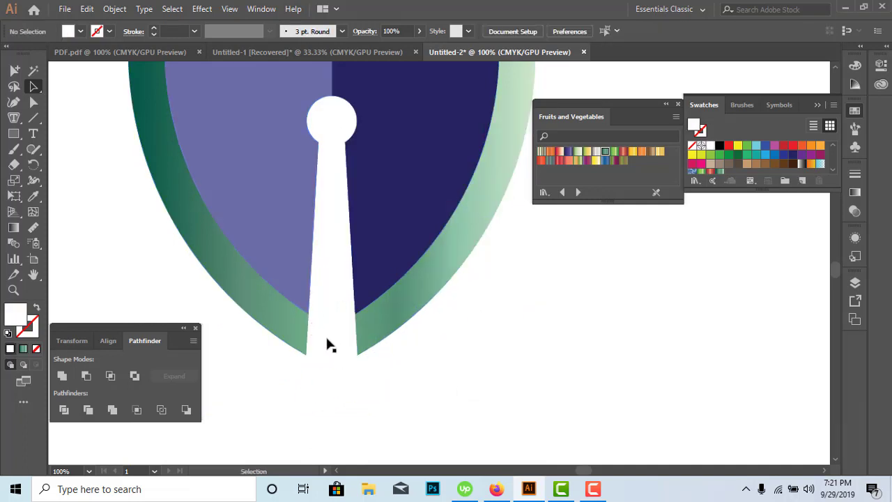
mouse_move(326, 340)
mouse_down()
mouse_move(349, 386)
mouse_move(373, 377)
mouse_up()
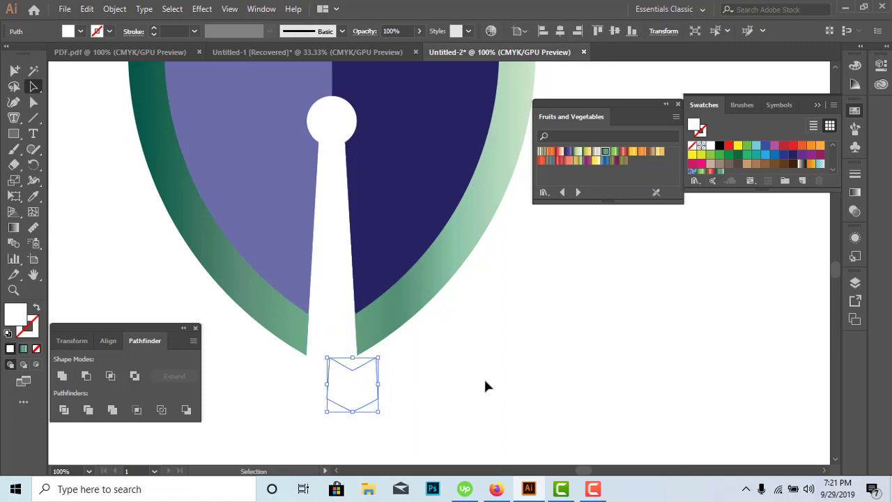
key(ctrl+z)
click(218, 381)
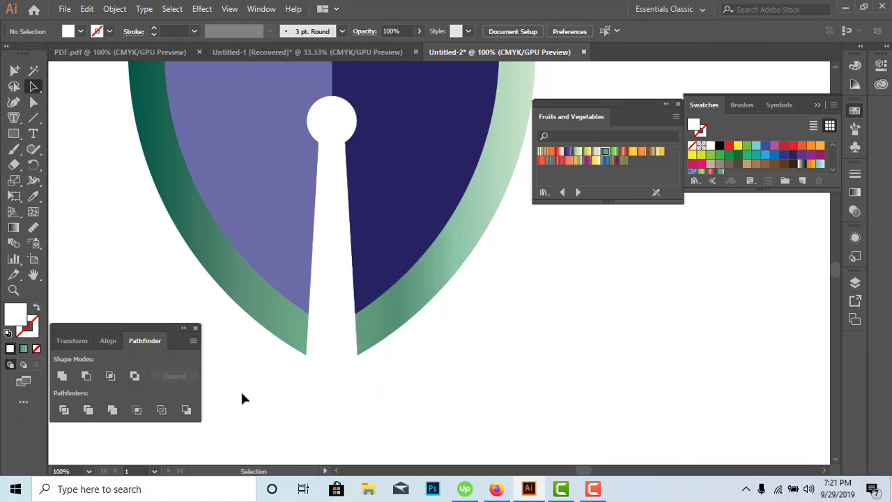
Give the bottom piece the green border gradient and unite it with the border.
drag(374, 346, 386, 341)
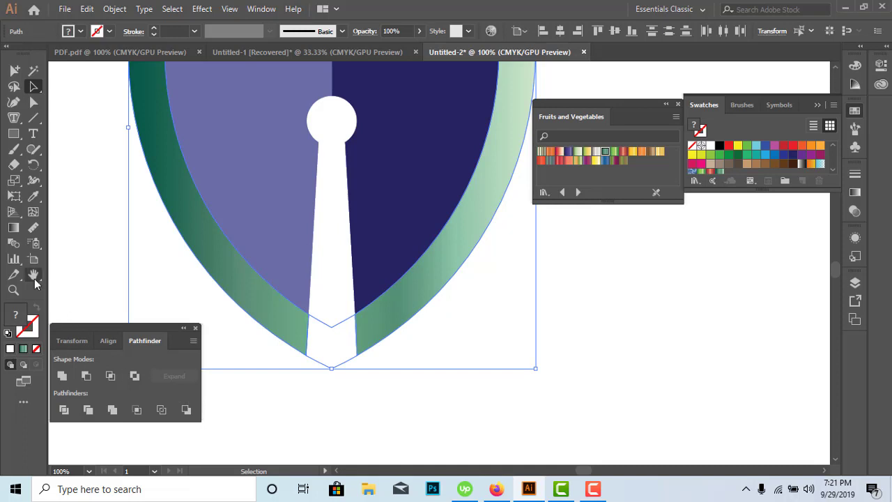
key(i)
click(207, 223)
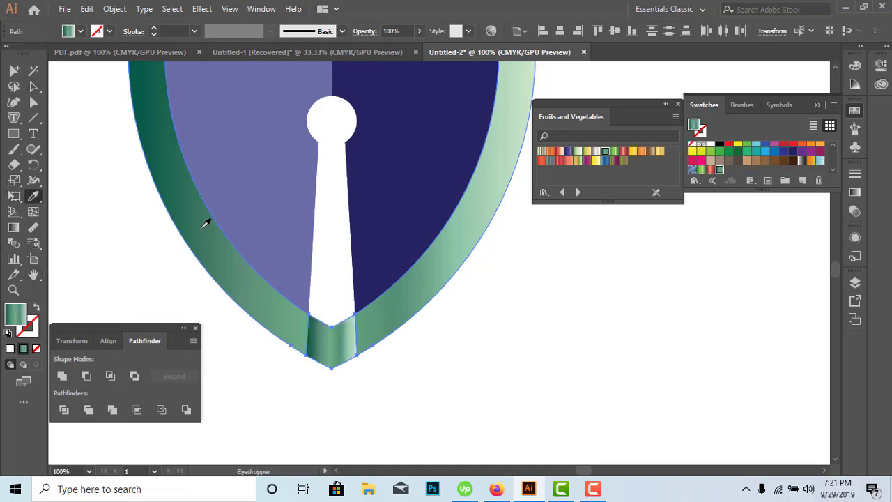
click(62, 376)
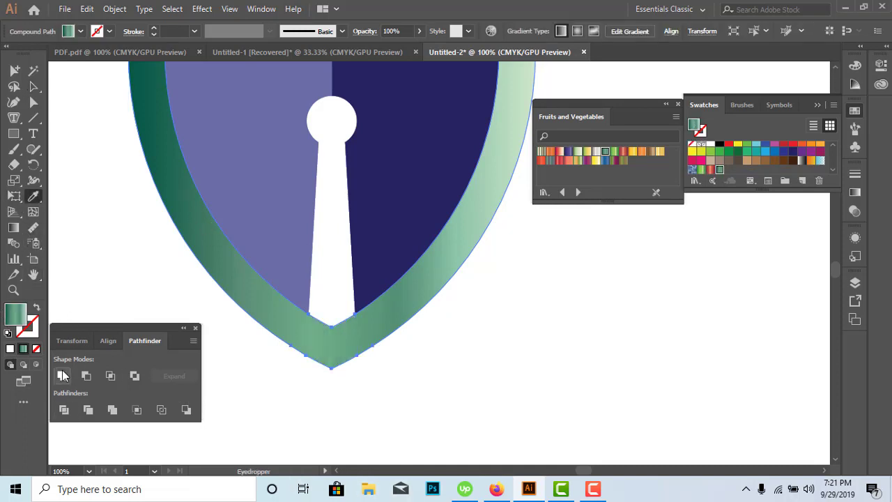
click(33, 86)
click(157, 273)
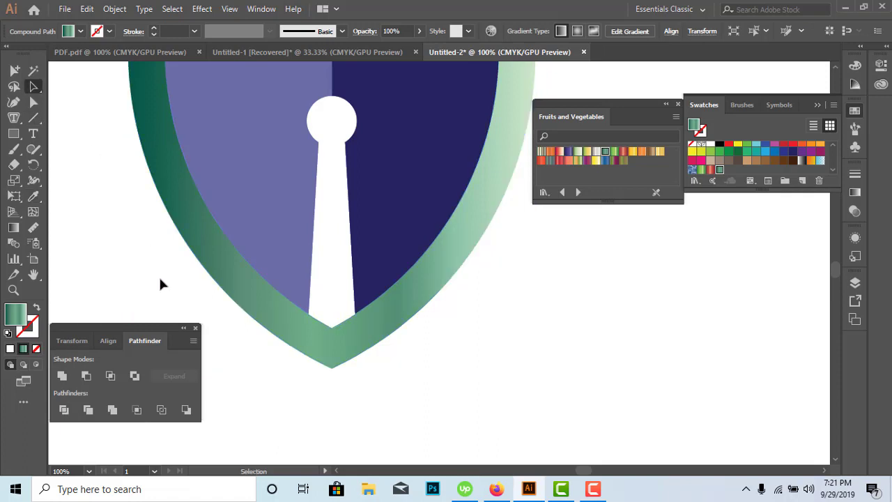
scroll(152, 303, up, 3)
Eyedrop the shield's navy onto the left keyhole half.
click(331, 277)
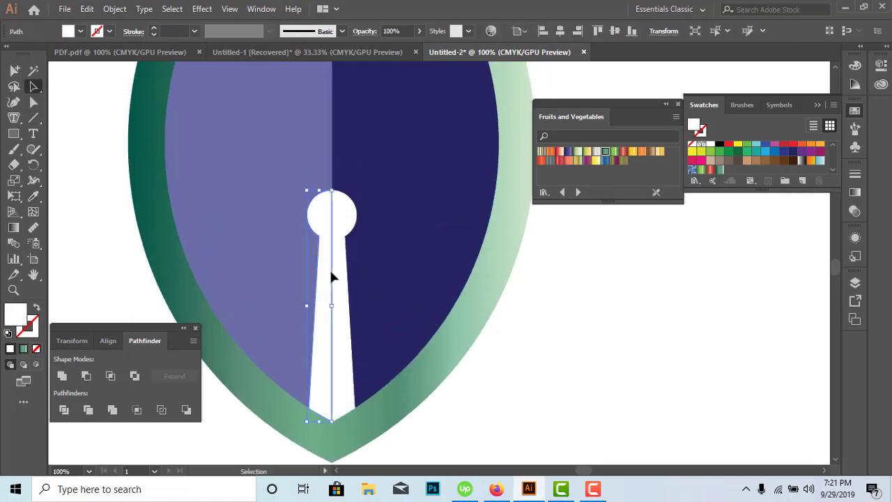
scroll(331, 276, up, 2)
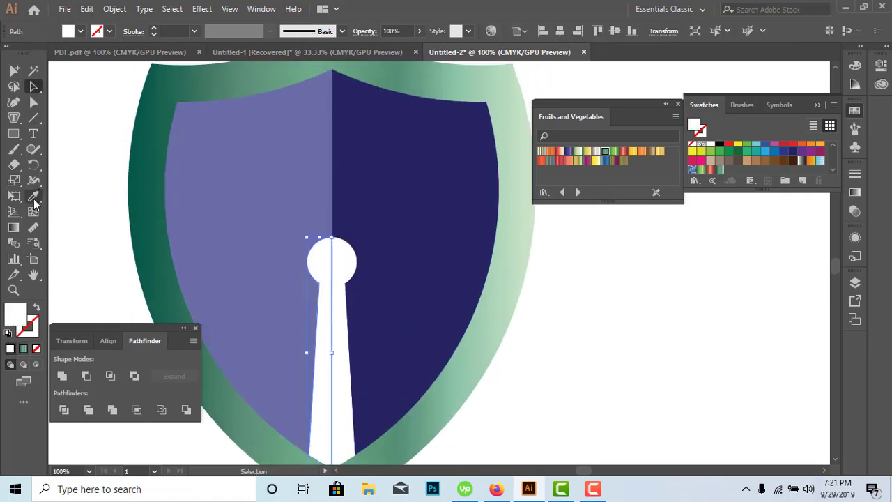
click(34, 199)
click(397, 207)
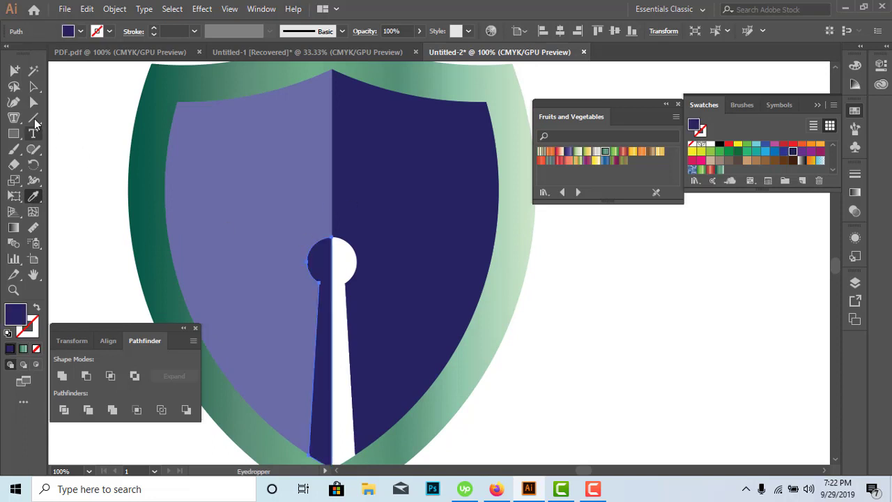
click(34, 87)
click(543, 369)
Eyedrop the light purple onto the right keyhole half and zoom out to the whole shield.
scroll(536, 373, down, 3)
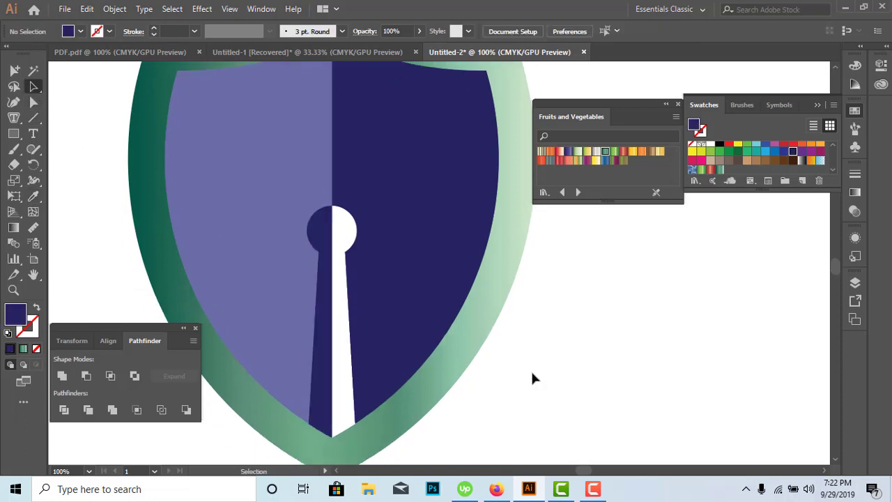
click(346, 359)
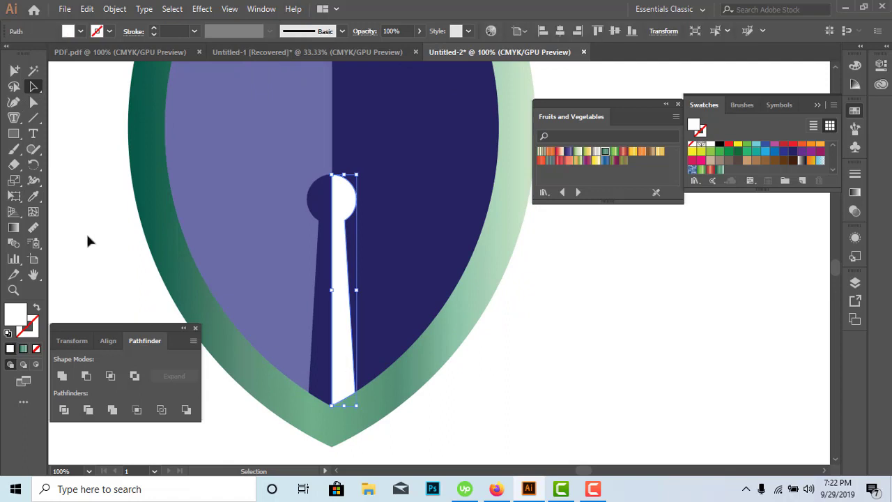
click(34, 196)
click(220, 190)
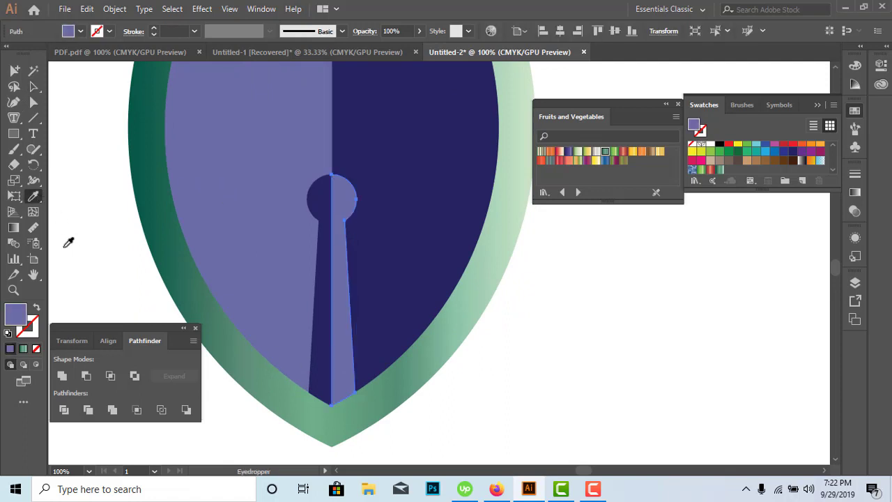
click(33, 87)
click(64, 167)
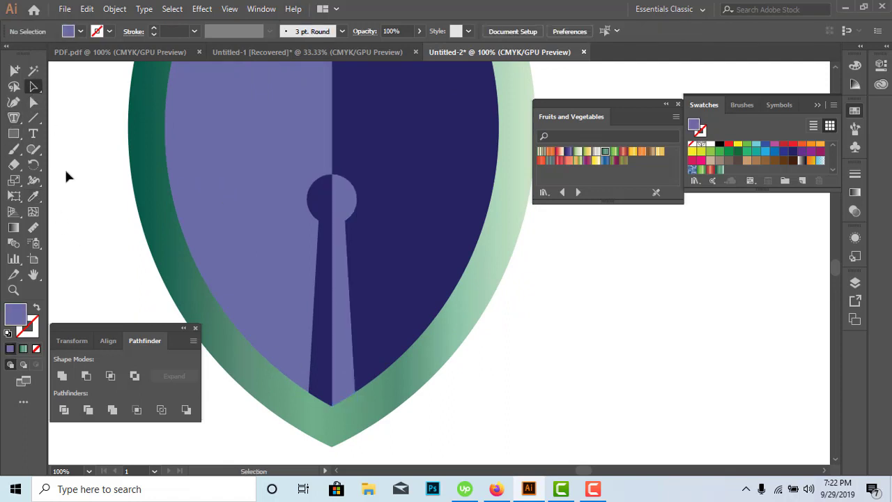
key(ctrl+minus)
key(ctrl+minus)
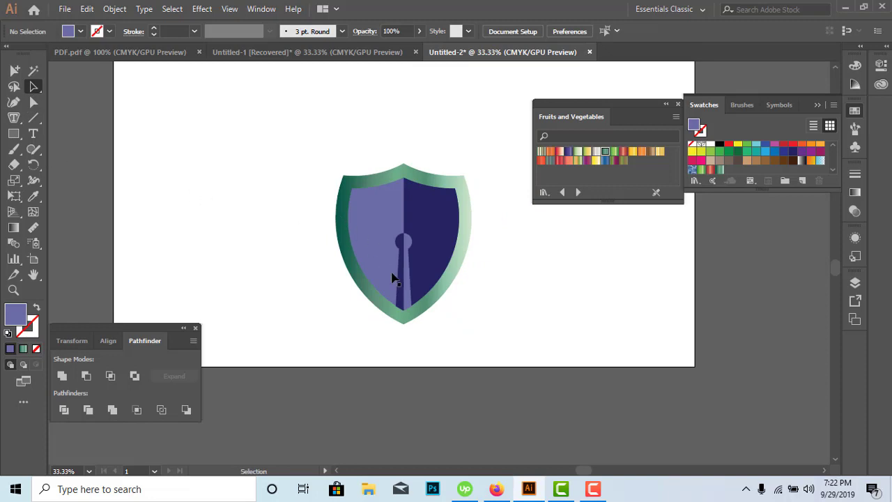
Group the two keyhole halves with Ctrl+G and eyedrop a sampled grey onto them.
click(401, 303)
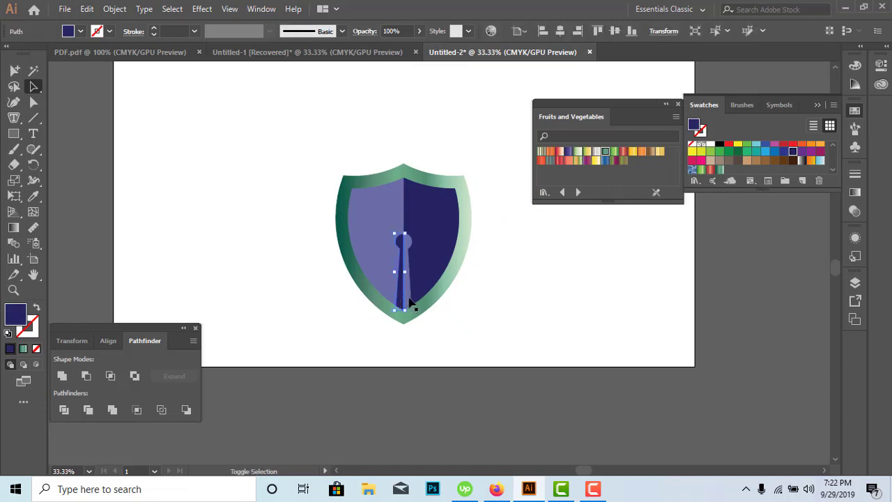
shift+click(412, 301)
key(ctrl+g)
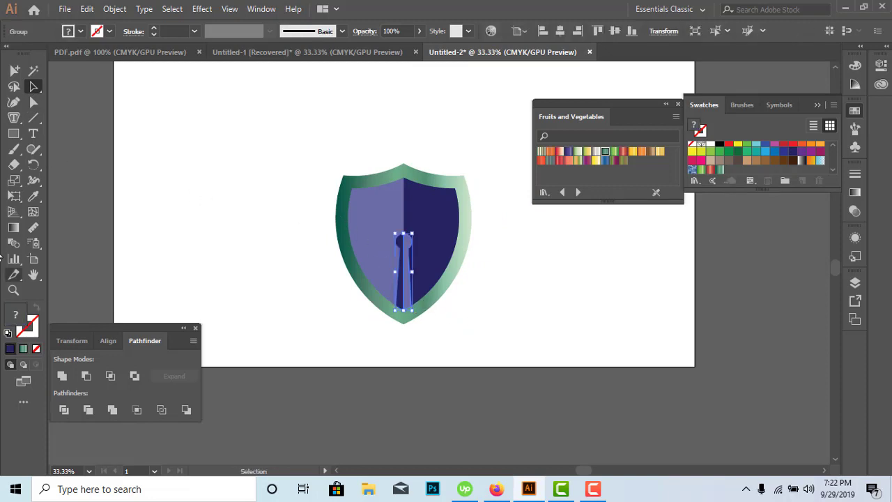
click(33, 196)
click(98, 185)
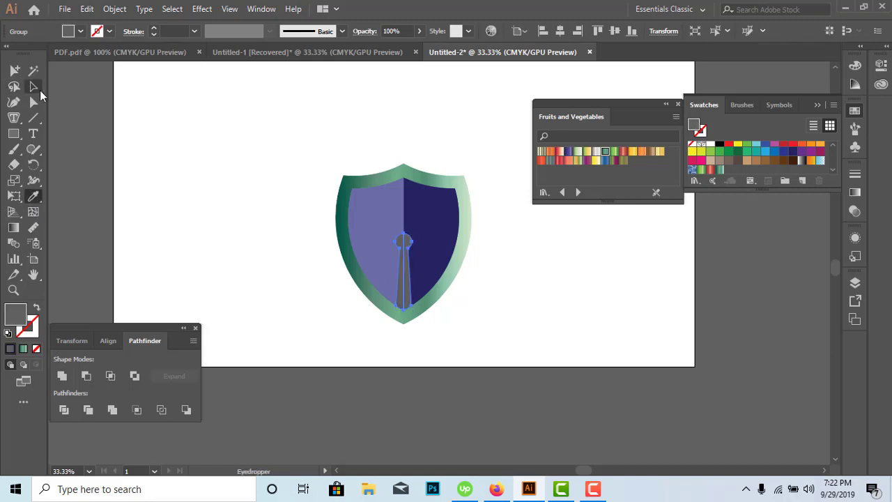
click(39, 89)
click(241, 233)
scroll(241, 233, up, 1)
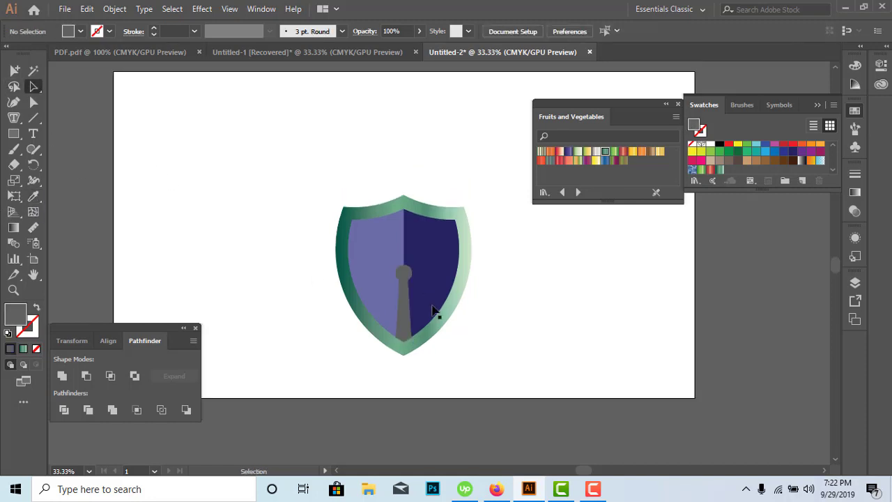
Recolour the keyhole group to a darker navy, #0F0F38, in the Color Picker.
click(405, 333)
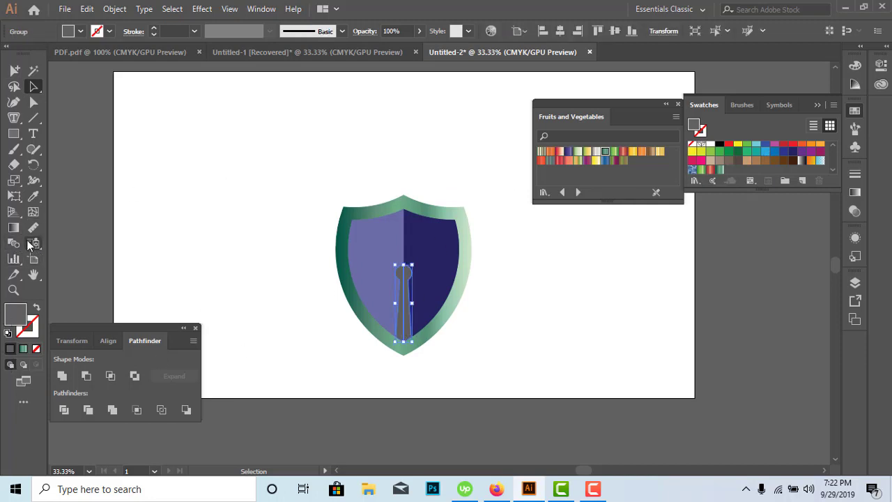
click(34, 195)
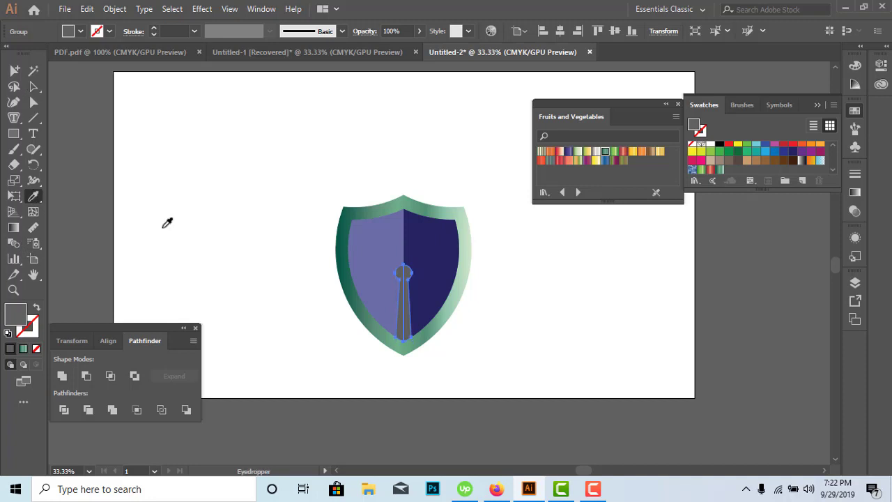
click(438, 281)
double_click(18, 318)
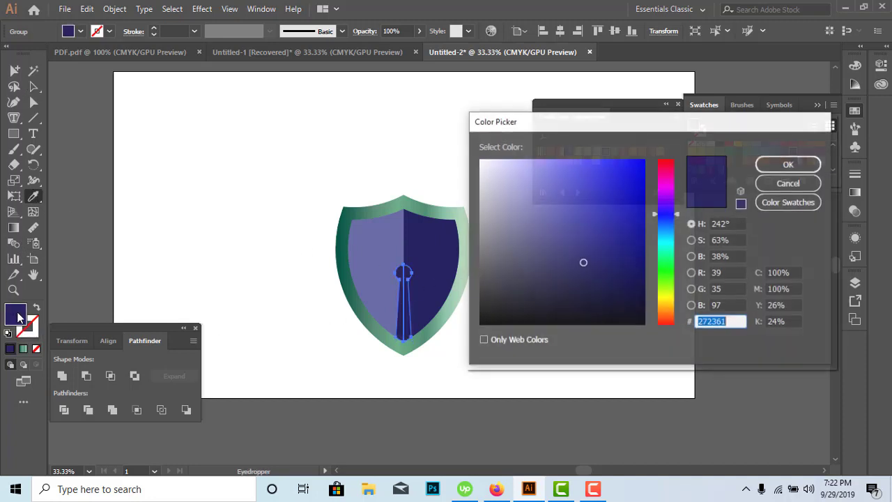
click(599, 287)
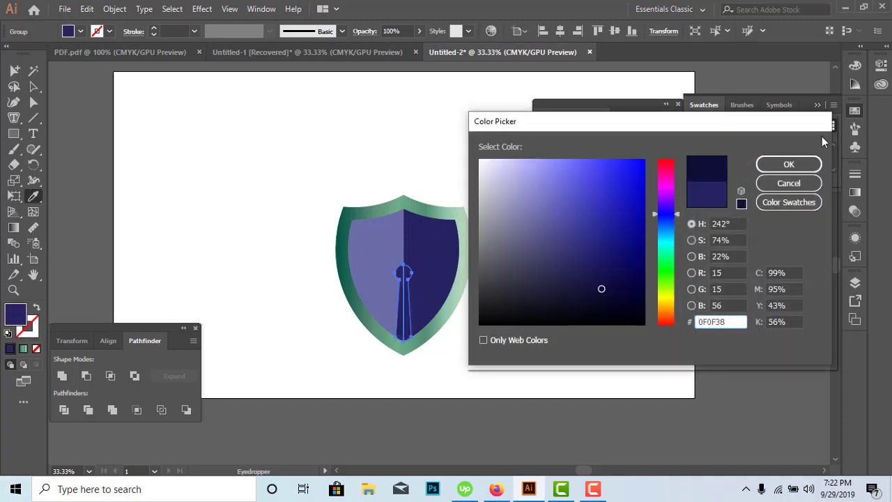
click(789, 164)
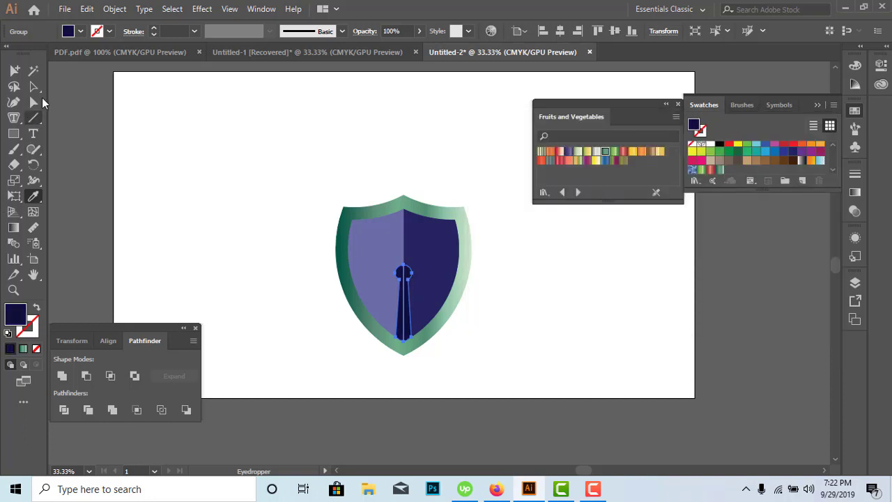
click(34, 86)
Draw a short horizontal straight line with the Pen tool left of the shield.
click(179, 272)
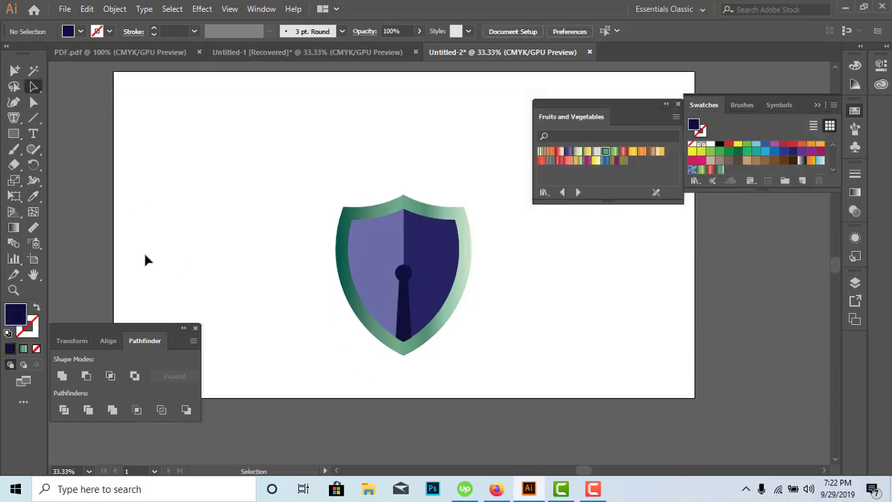
scroll(452, 345, down, 2)
drag(498, 339, 426, 349)
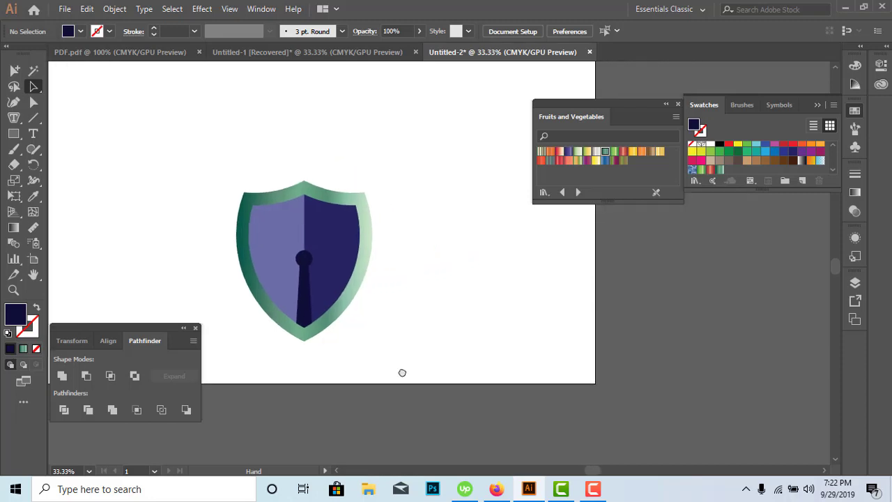
scroll(426, 348, up, 1)
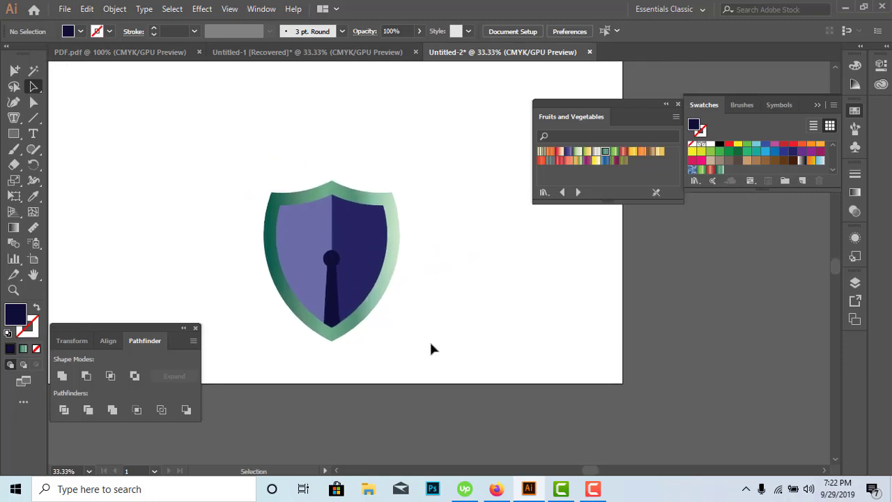
scroll(430, 349, down, 1)
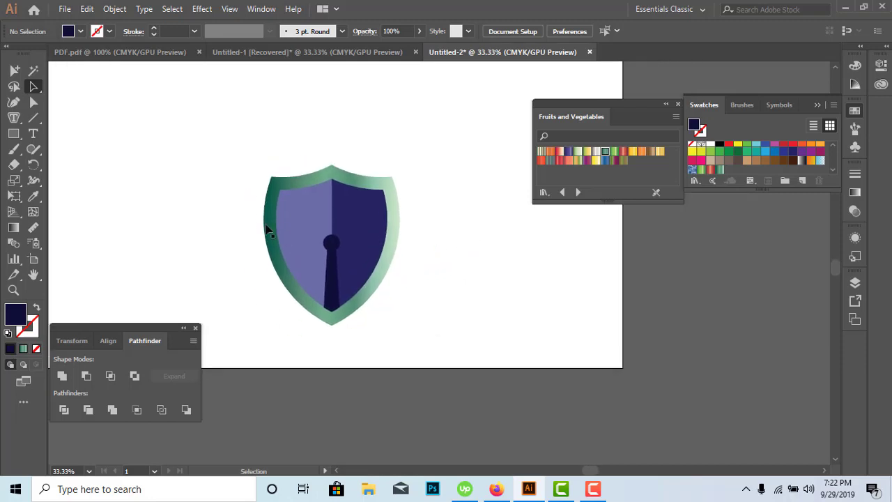
click(15, 102)
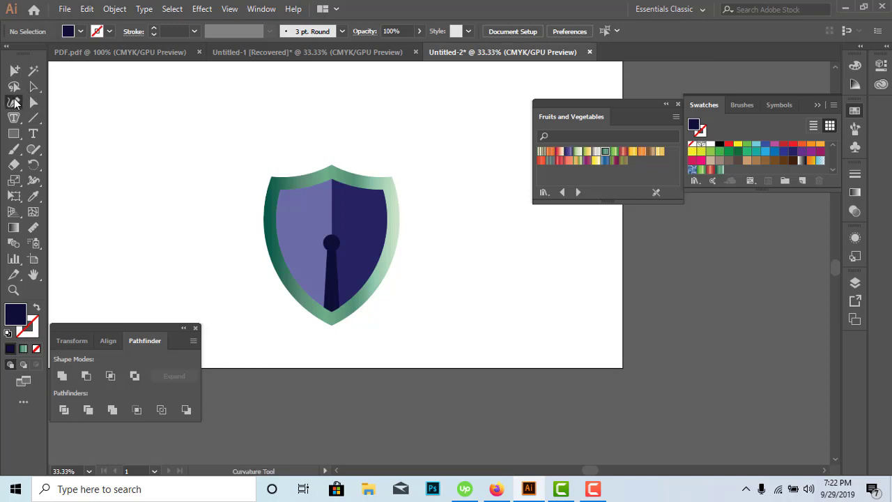
key(p)
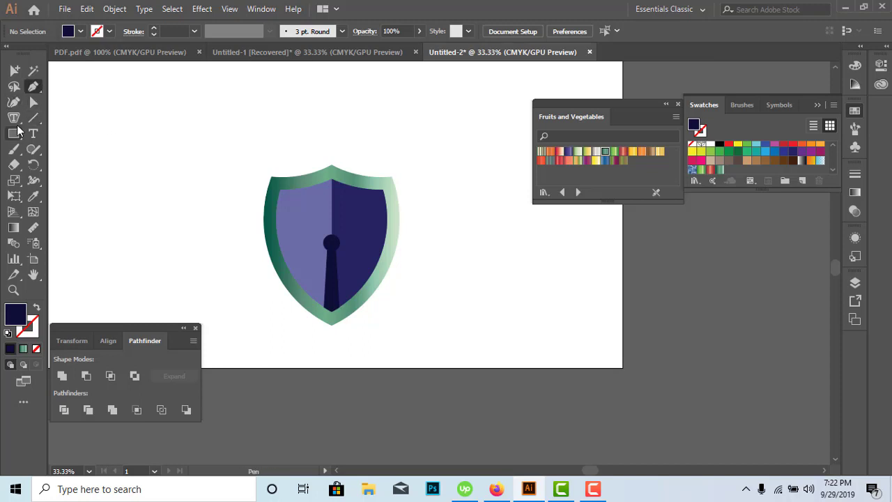
click(33, 86)
click(126, 174)
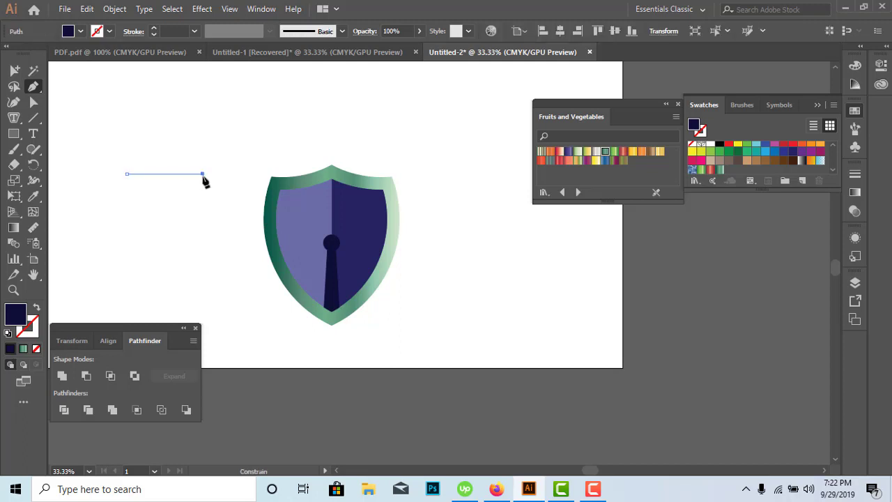
click(202, 173)
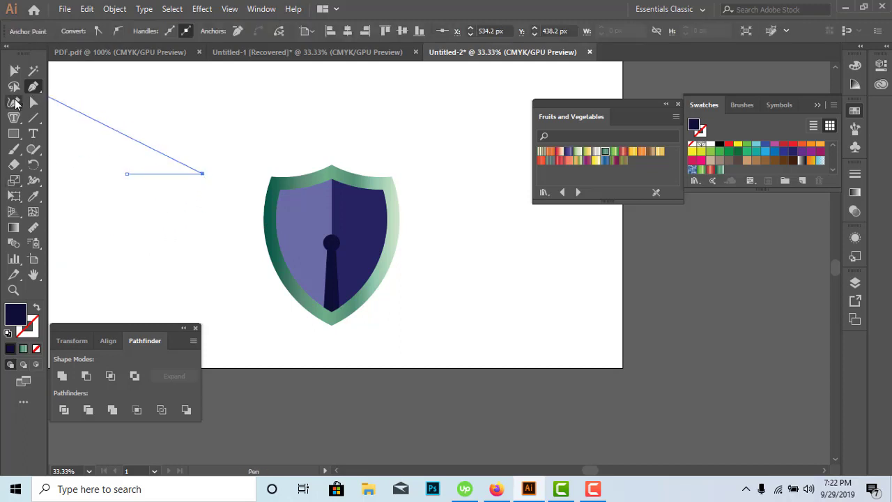
key(v)
Turn the line's fill into a 4 pt dark navy stroke and move it nearer the shield.
click(160, 189)
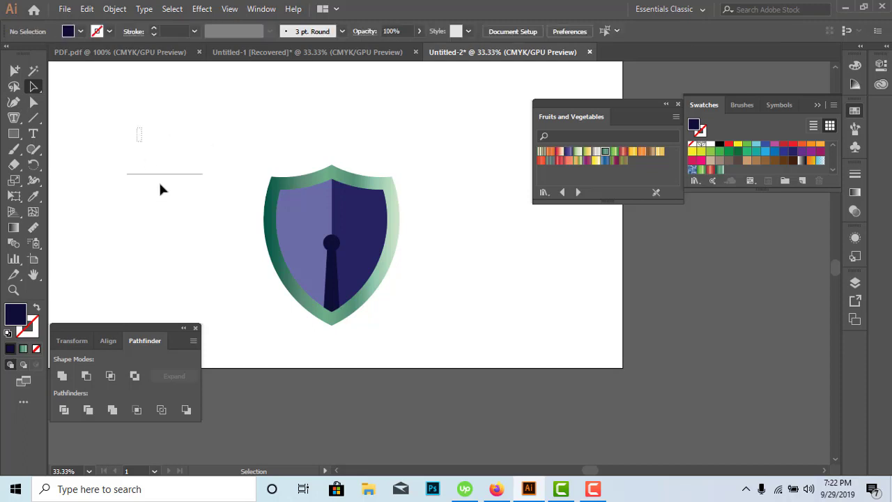
key(ctrl+a)
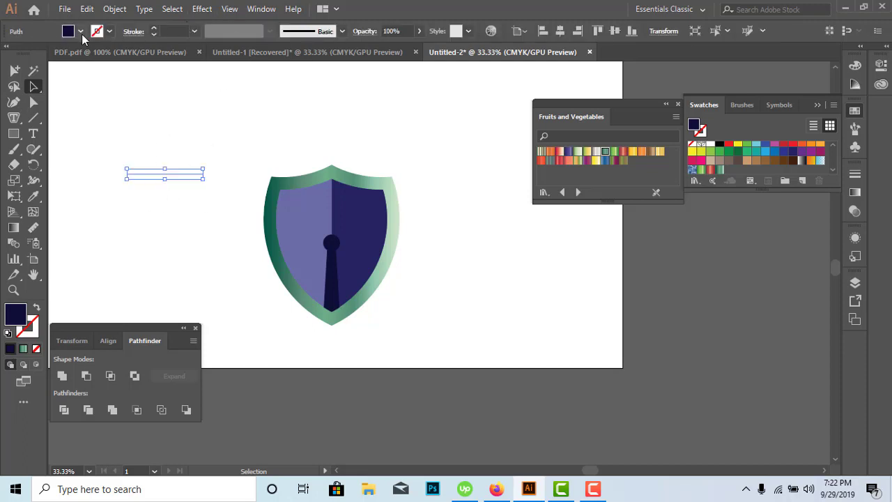
click(35, 307)
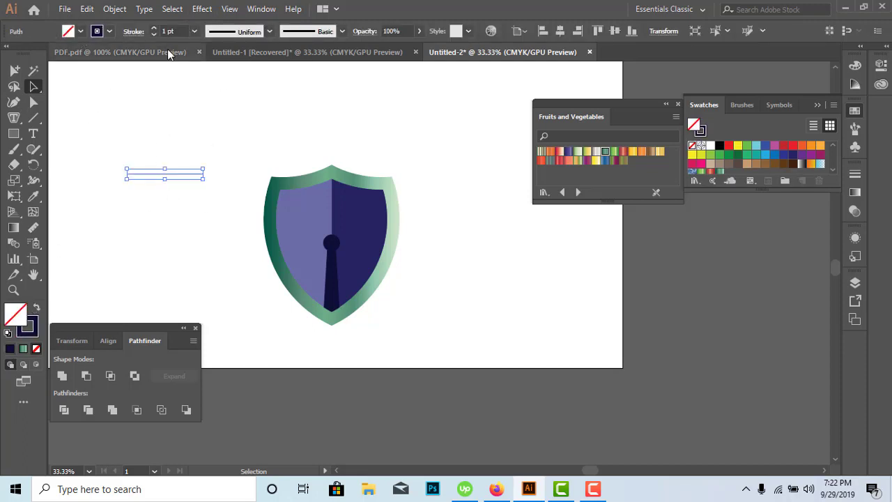
click(180, 31)
key(Up)
key(Up)
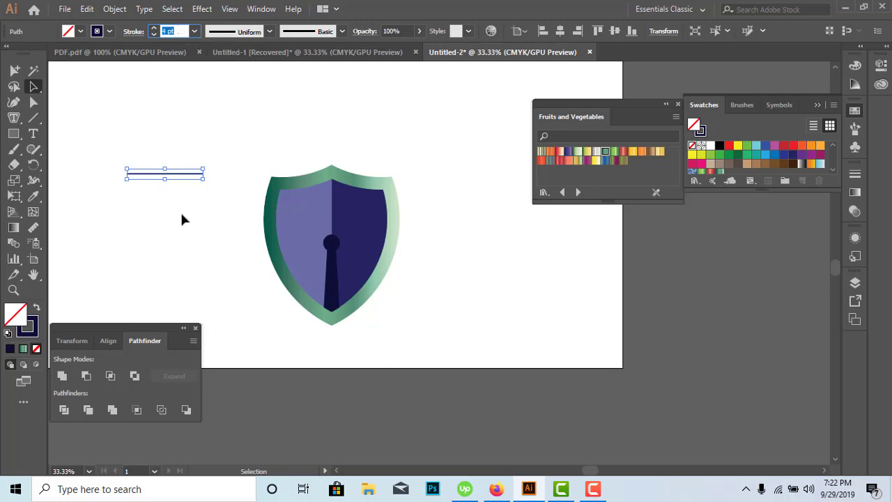
click(180, 213)
drag(145, 218, 219, 250)
drag(240, 207, 280, 290)
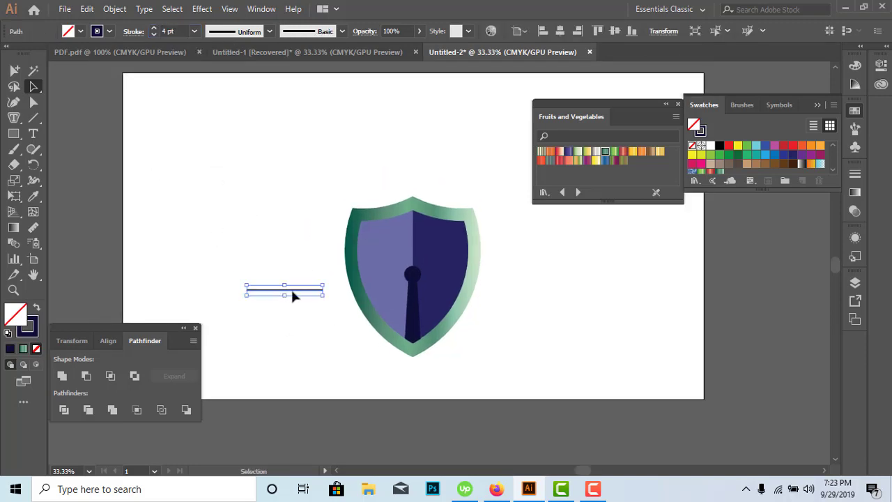
Draw a circle at the line's left end and centre it vertically on the line.
key(ctrl+plus)
key(ctrl+plus)
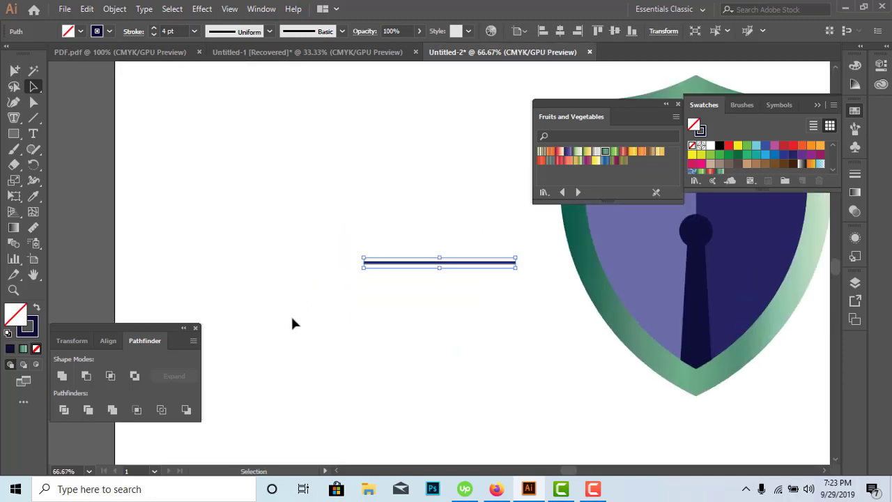
click(319, 350)
drag(291, 292, 193, 306)
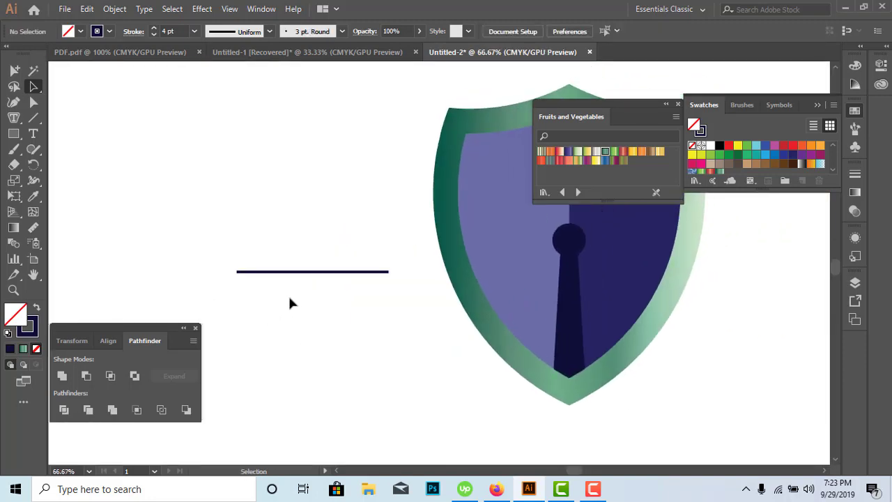
drag(14, 133, 52, 162)
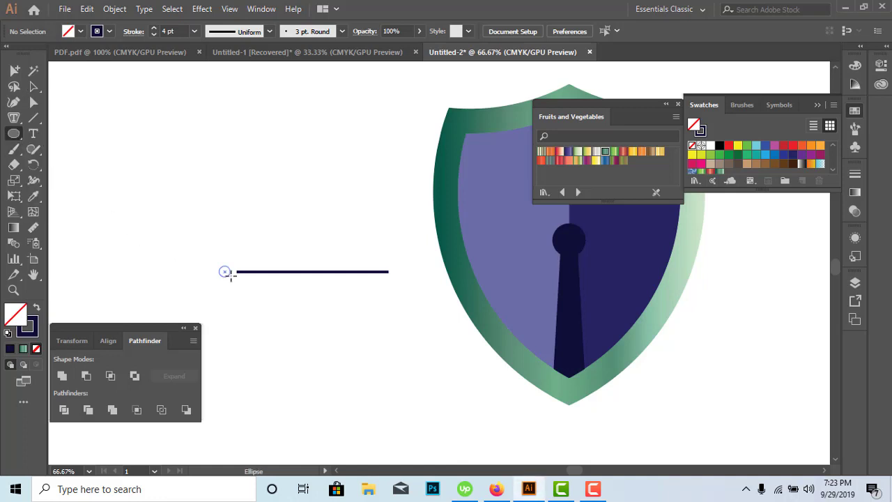
mouse_move(230, 276)
mouse_down()
mouse_move(237, 281)
mouse_move(218, 284)
mouse_move(267, 304)
mouse_up()
click(35, 88)
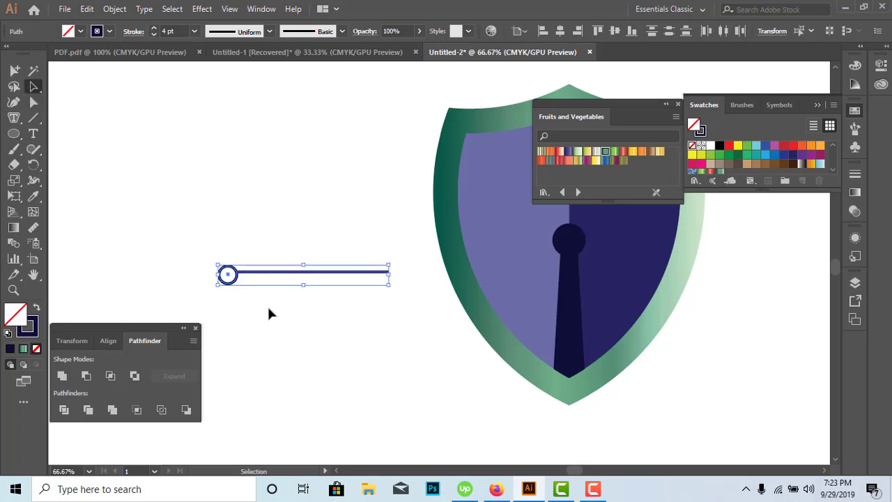
click(614, 31)
click(199, 113)
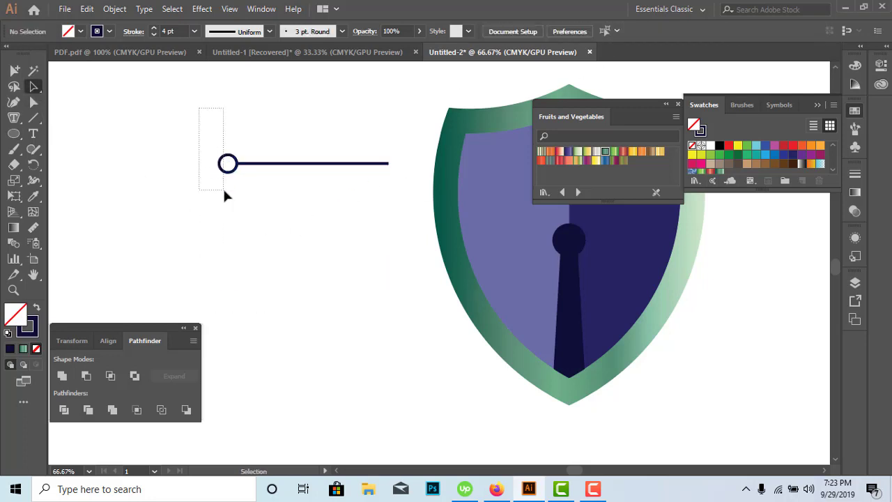
Duplicate the end circle rightward along the line to cap its right end.
drag(224, 190, 229, 198)
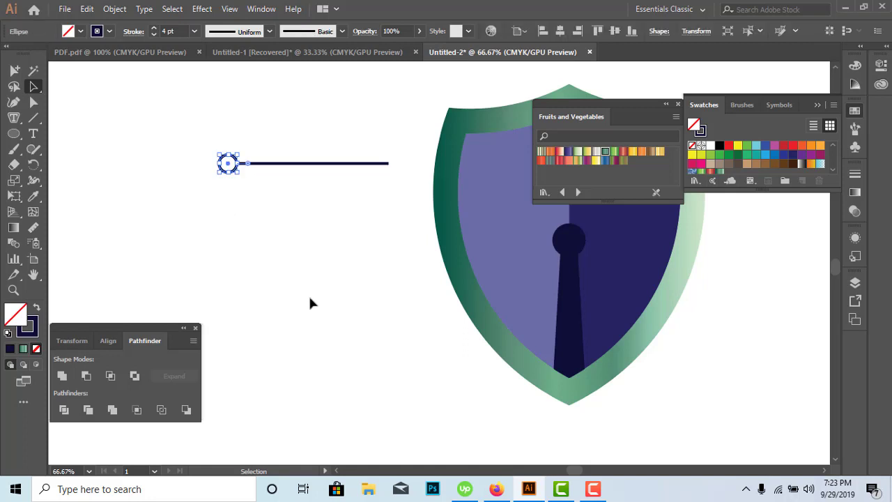
click(207, 135)
drag(230, 180, 230, 180)
key(alt+shift+Right)
key(shift+Right)
key(shift+Right)
key(shift+Right)
key(shift+Right)
key(shift+Right)
key(shift+Right)
key(shift+Right)
key(shift+Right)
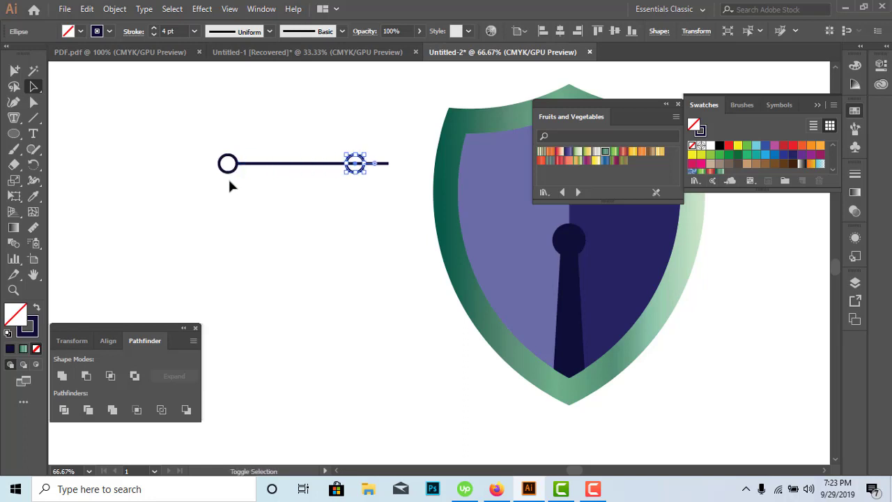
key(shift+Right)
key(shift+Right)
key(shift+Right)
key(shift+Right)
key(shift+Right)
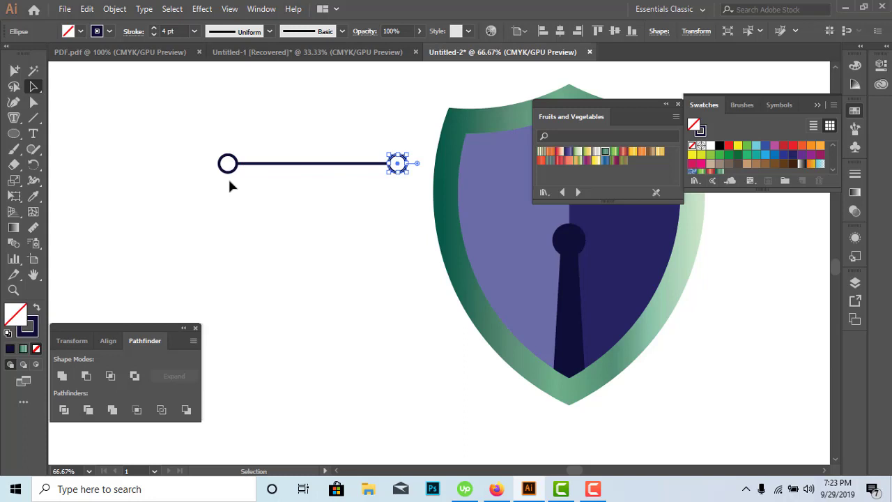
click(189, 138)
Select the line with both end circles as one connector group.
drag(398, 207, 402, 210)
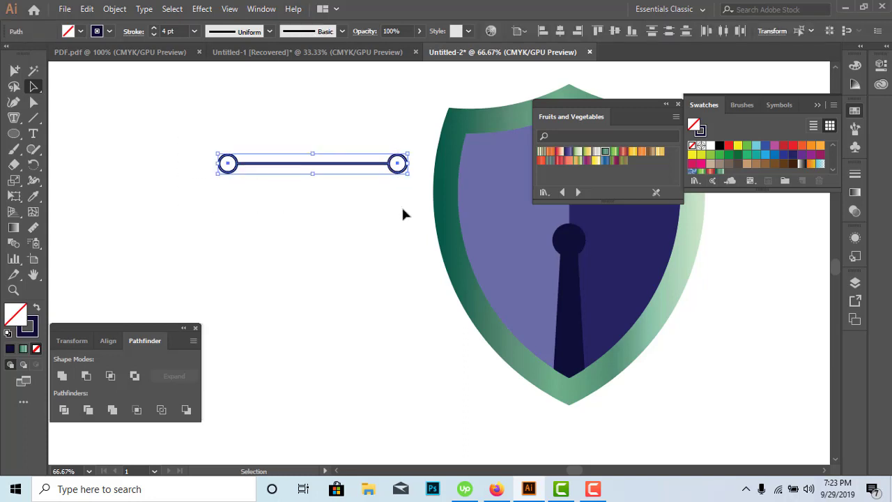
click(402, 211)
key(ctrl+z)
click(387, 220)
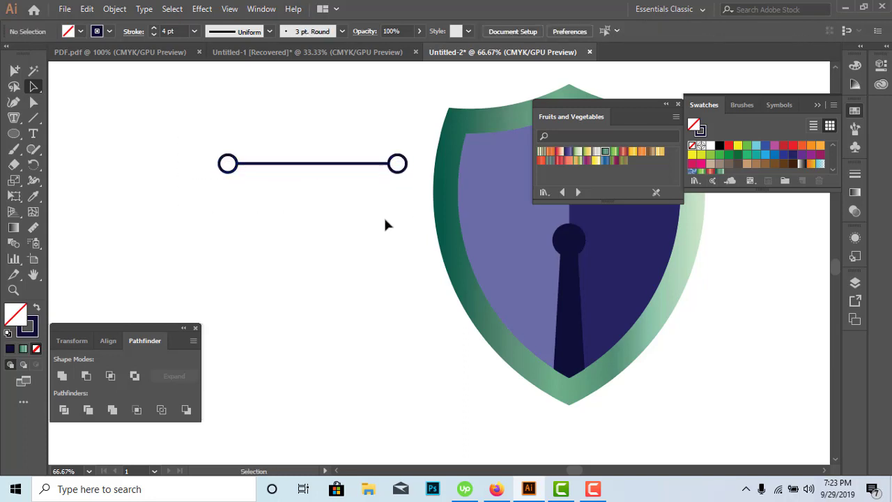
drag(323, 239, 198, 273)
drag(205, 149, 229, 233)
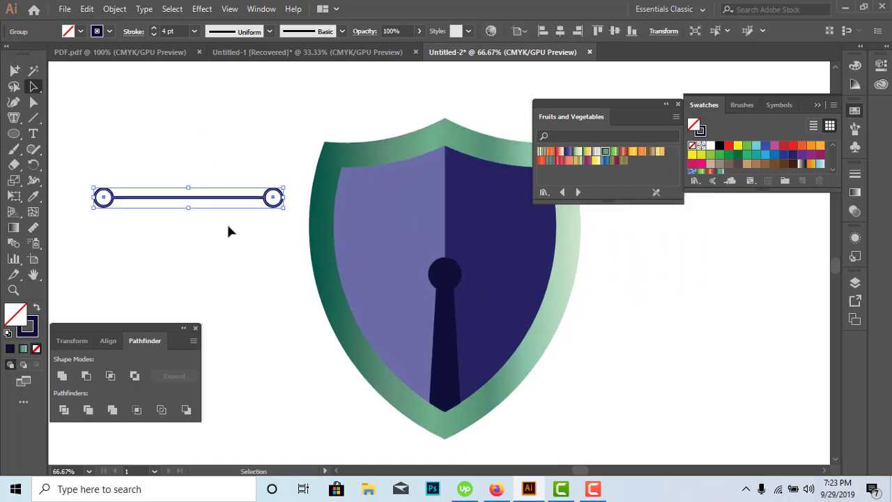
Make the connector group's stroke white and move it onto the upper shield.
click(102, 35)
click(25, 55)
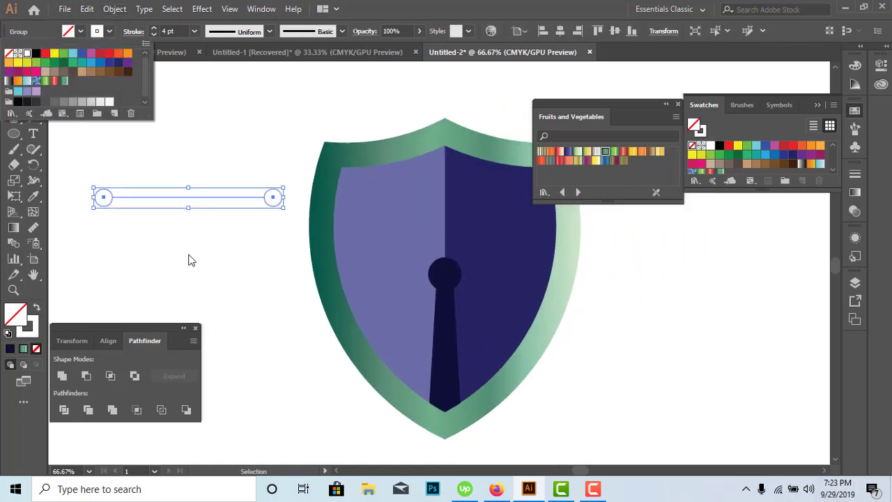
click(179, 221)
click(168, 197)
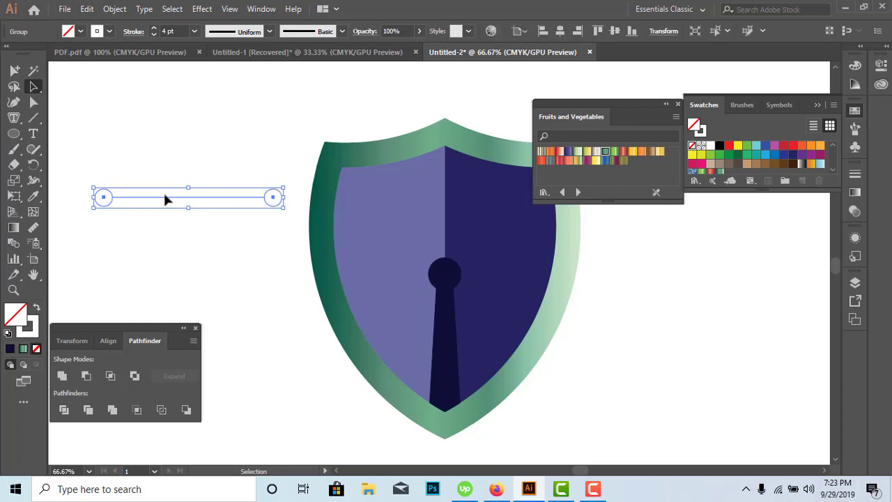
mouse_move(163, 203)
mouse_down()
mouse_move(397, 201)
mouse_move(418, 209)
mouse_up()
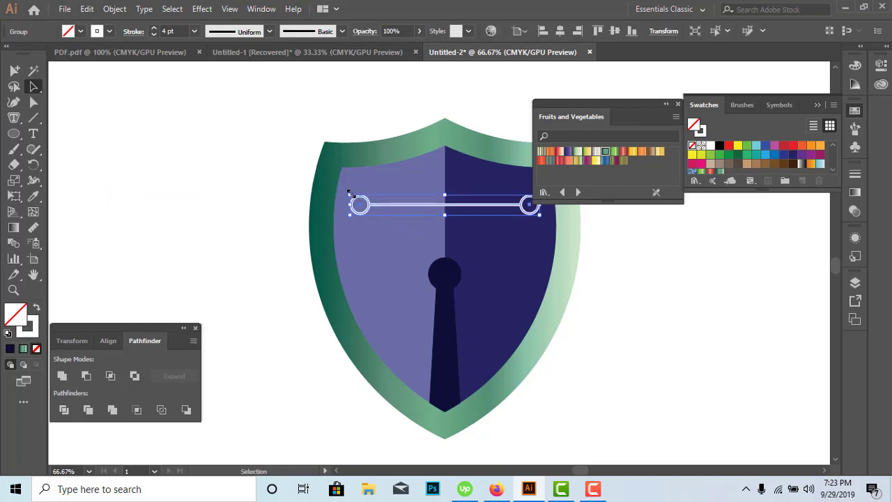
shift+click(360, 199)
Shorten the line from its left end and centre it horizontally on the shield.
drag(360, 202, 372, 203)
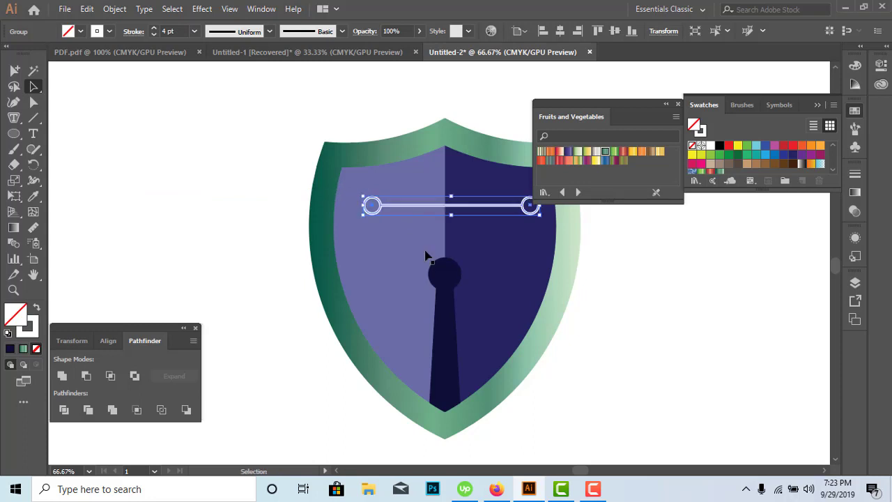
click(563, 31)
click(622, 267)
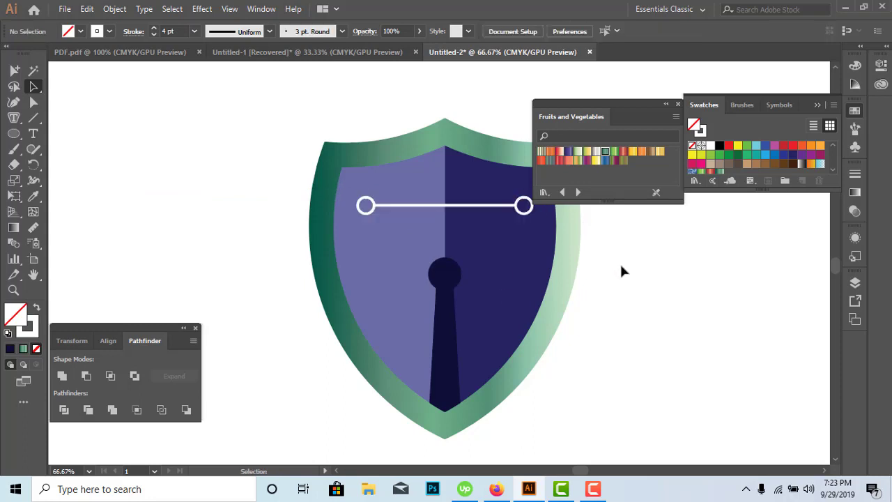
drag(637, 293, 490, 253)
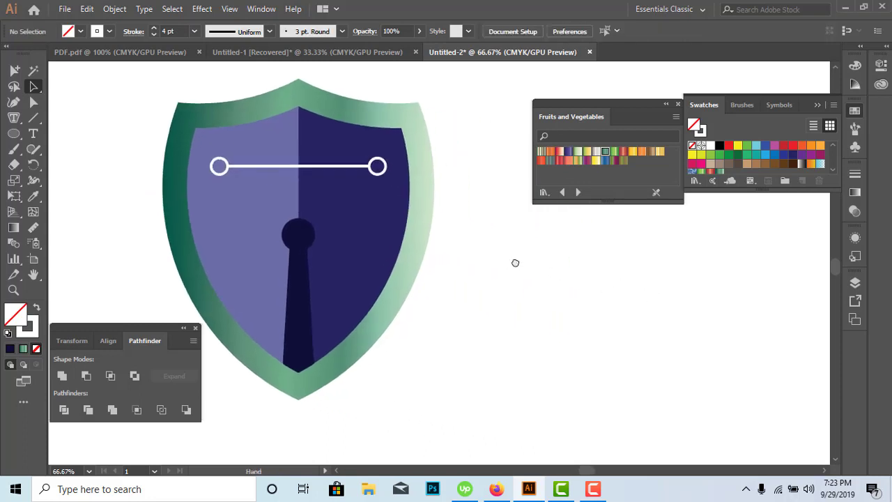
click(350, 168)
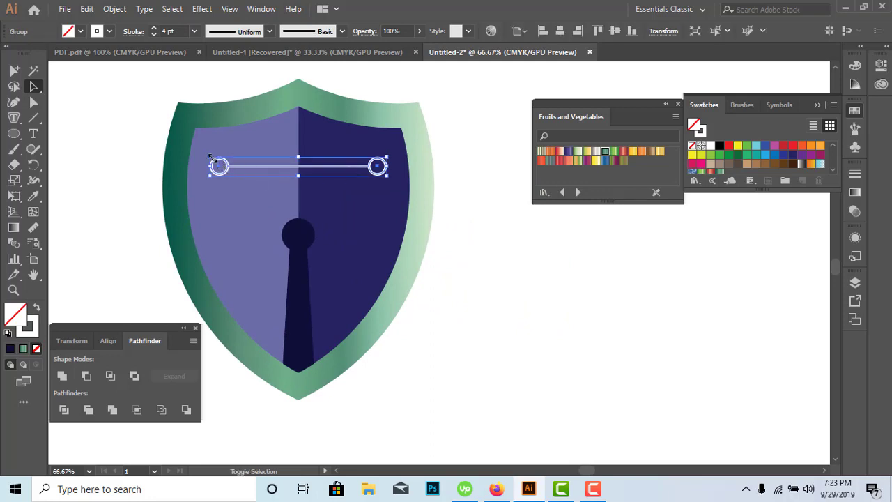
drag(210, 157, 218, 158)
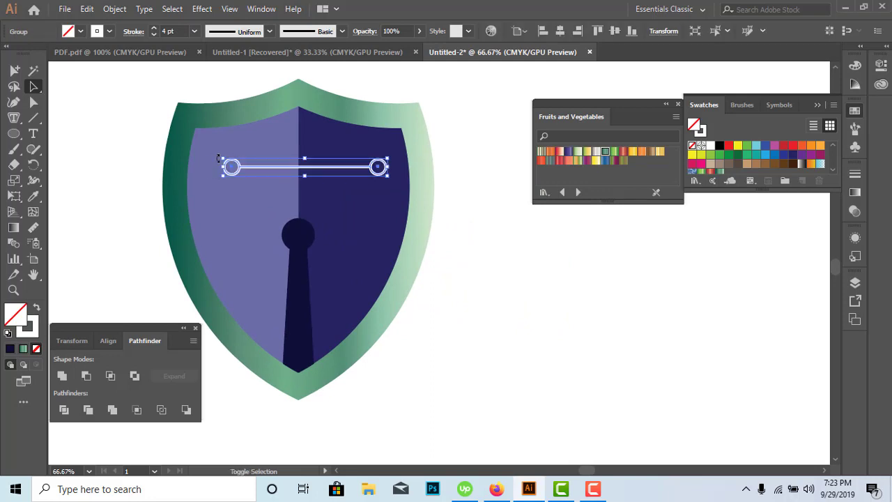
click(561, 31)
click(504, 229)
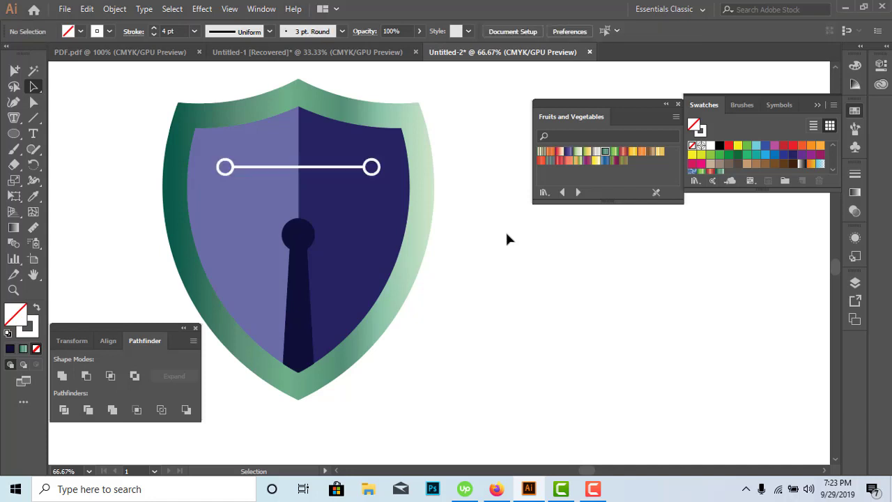
Alt-drag a copy of the white line to sit just below the original.
click(370, 189)
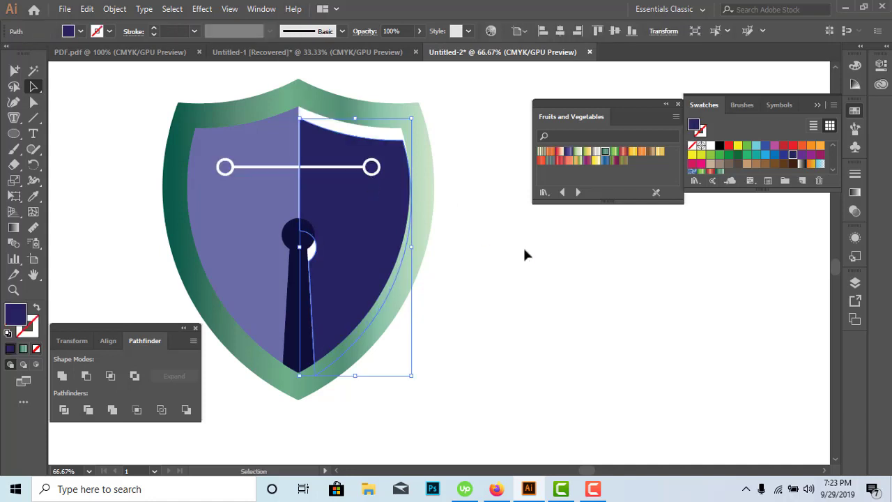
click(523, 245)
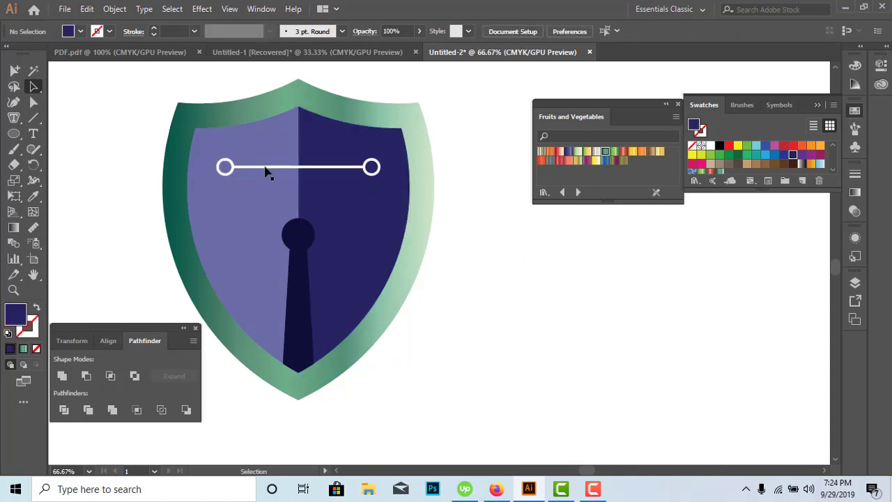
drag(266, 171, 265, 195)
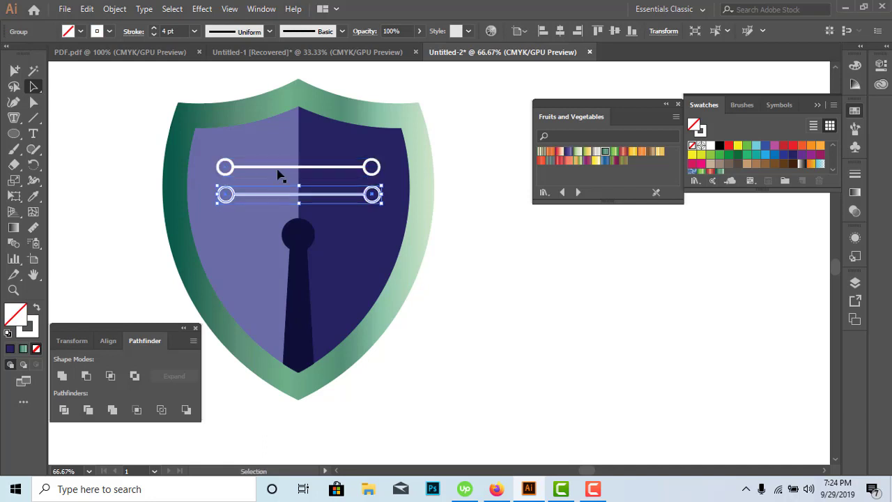
Check the shield halves, undo an accidental border move, and select the shield's paths.
click(287, 206)
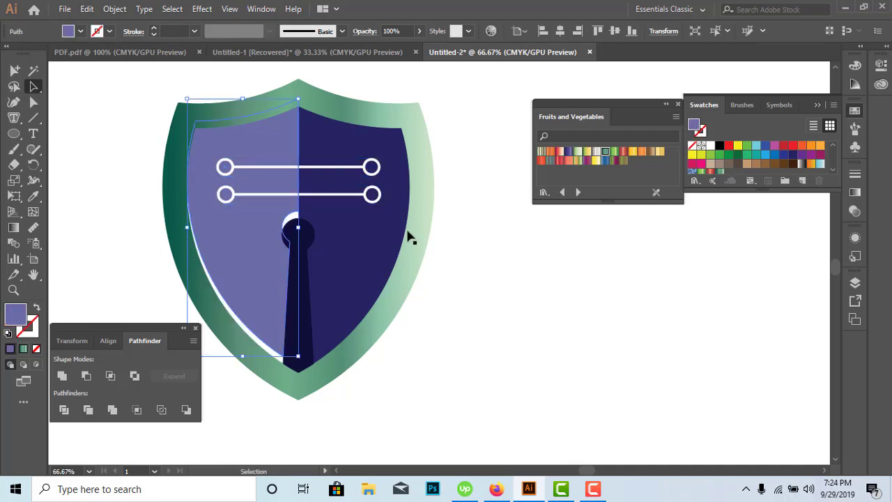
click(423, 197)
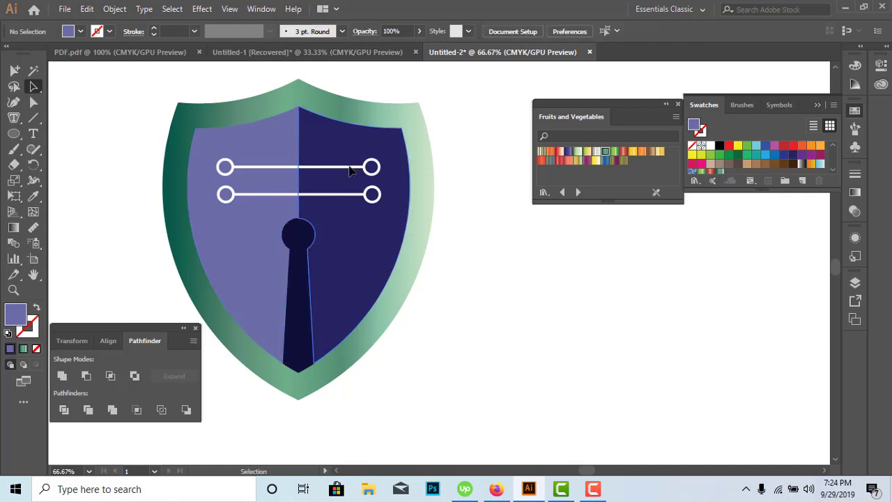
click(365, 170)
click(381, 132)
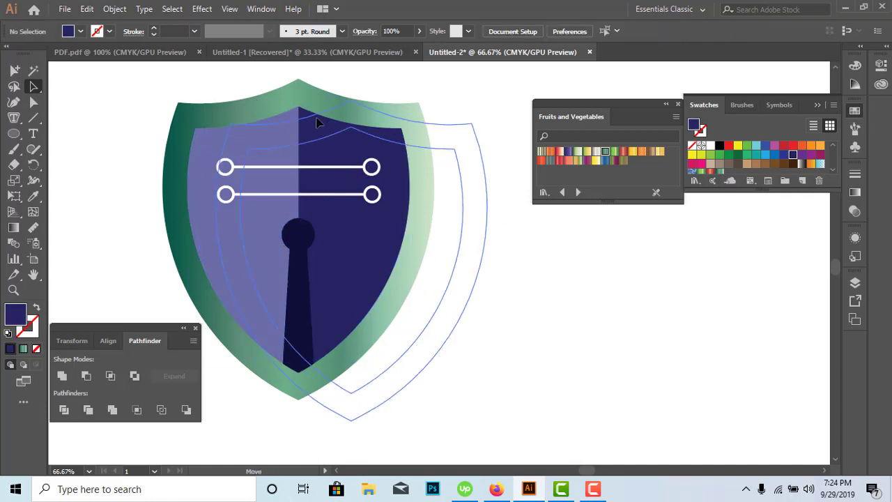
drag(261, 99, 317, 123)
key(ctrl+z)
click(461, 197)
scroll(206, 111, up, 2)
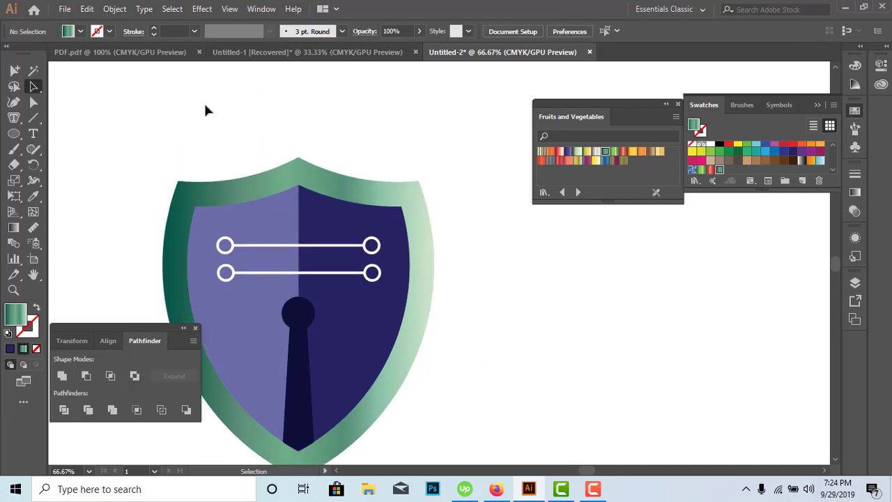
drag(344, 188, 414, 169)
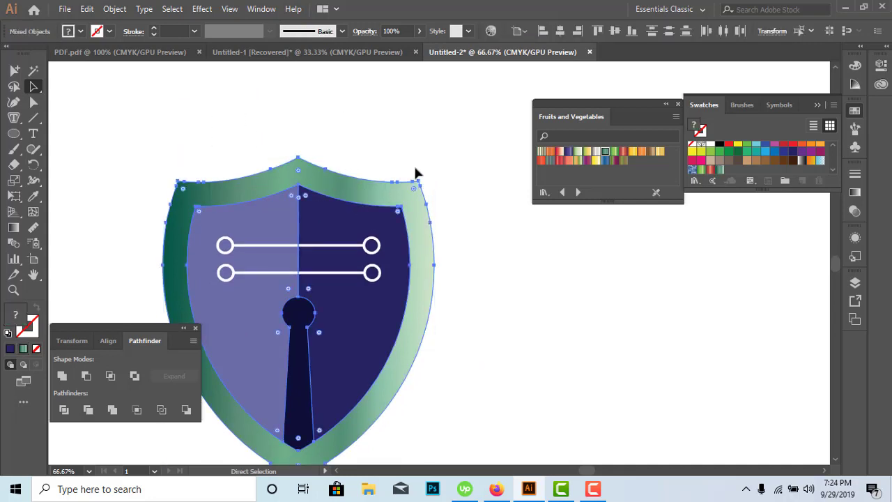
Add a third line copy and try distributing the lines, undoing the collapse.
click(351, 122)
drag(363, 277, 351, 227)
click(383, 211)
drag(350, 288, 350, 284)
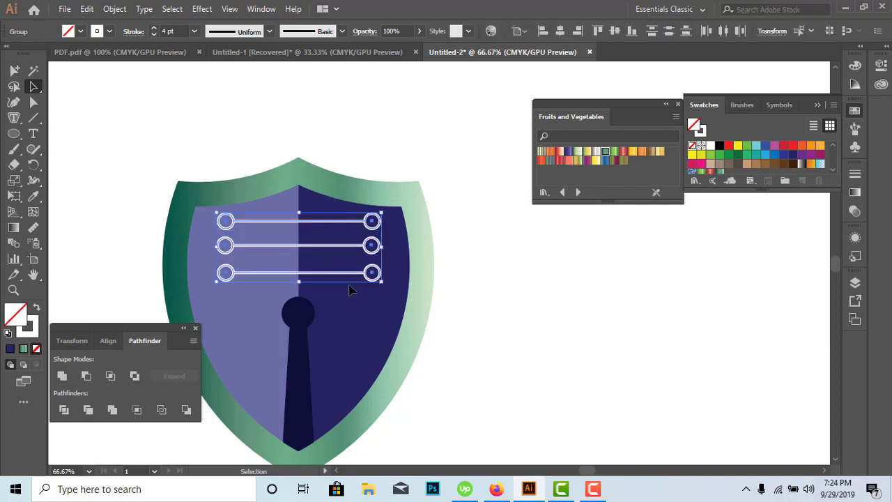
scroll(352, 283, down, 1)
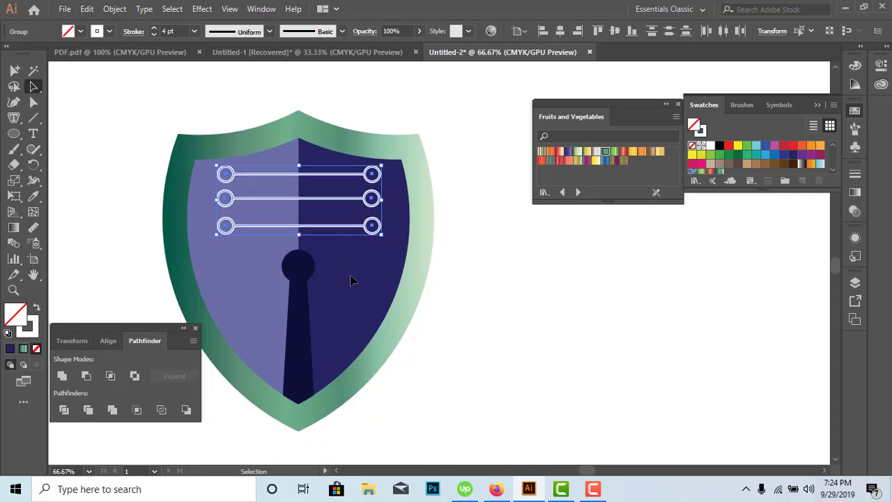
click(667, 32)
key(ctrl+z)
Distribute the three lines evenly relative to the selection, nudge them down and shrink slightly.
click(516, 33)
click(547, 44)
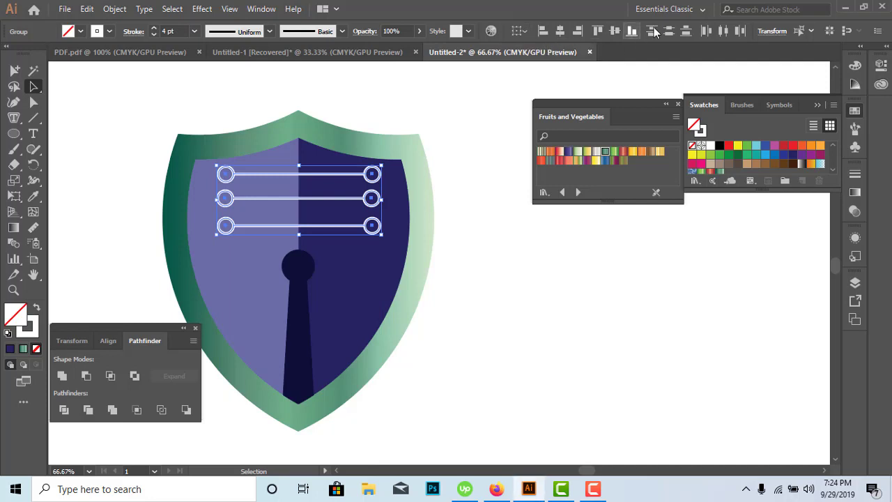
click(673, 32)
click(490, 226)
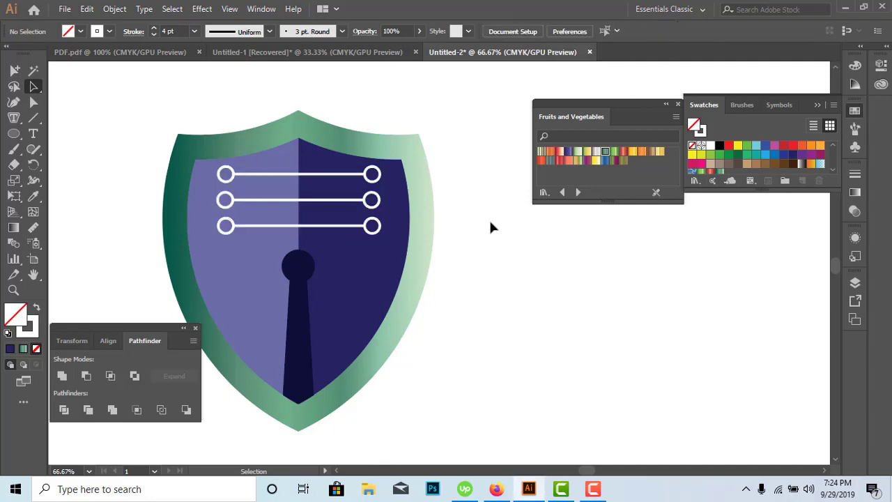
scroll(321, 218, up, 2)
drag(354, 293, 357, 293)
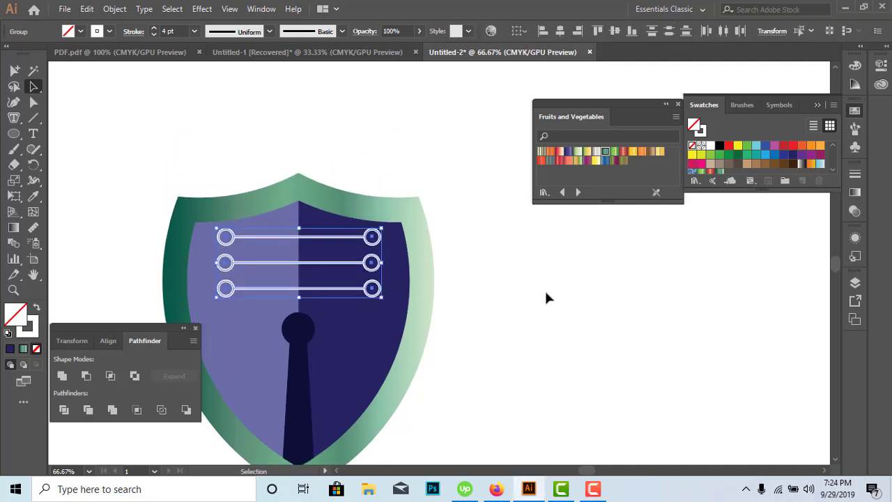
key(Down)
key(Down)
key(Down)
key(Down)
key(Down)
key(Down)
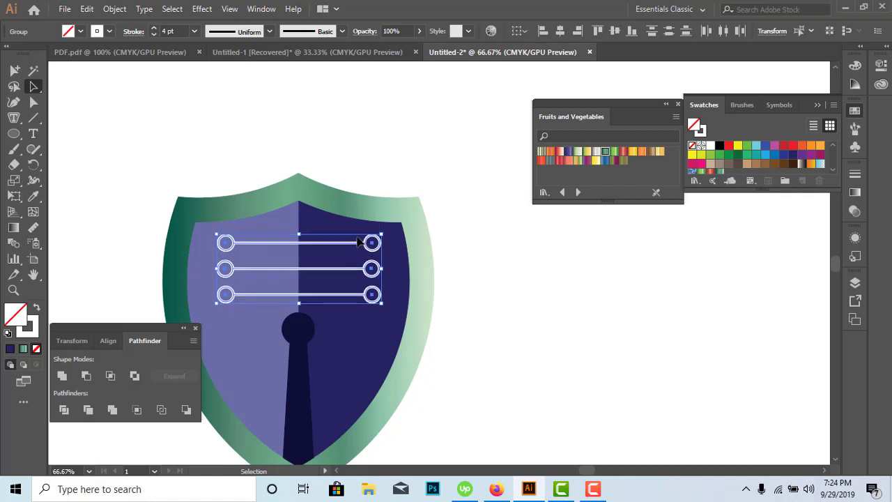
drag(381, 235, 361, 242)
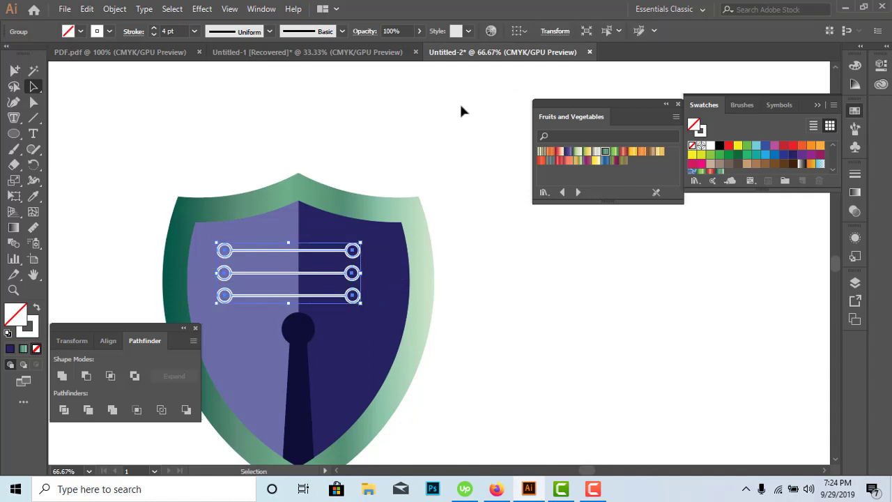
Check the keyhole and shield outline selections in preparation for alignment.
click(519, 30)
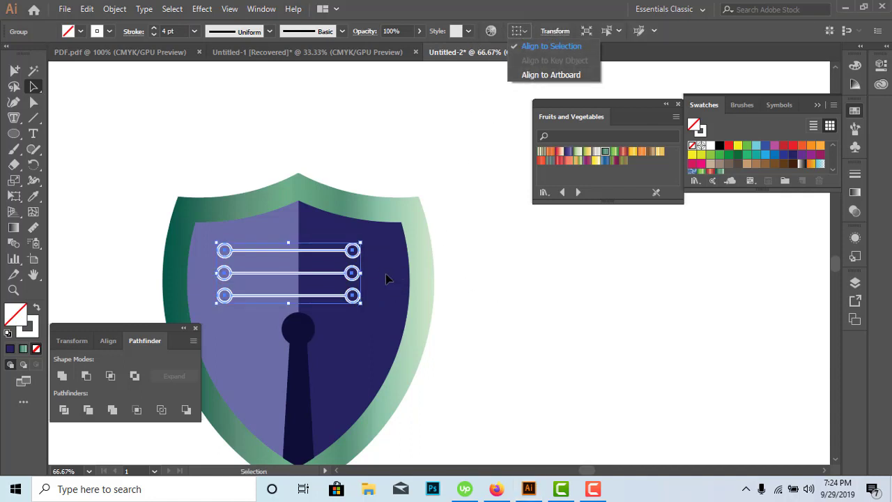
click(436, 303)
key(ctrl+shift+a)
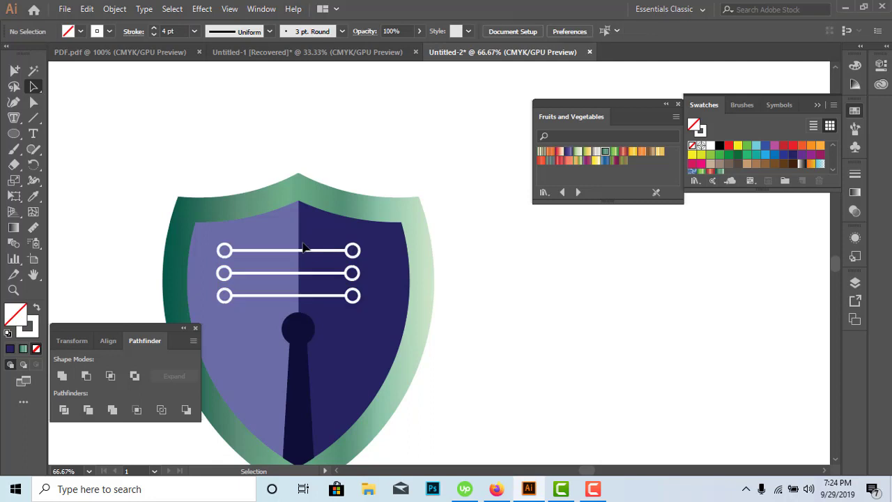
scroll(235, 299, down, 2)
click(312, 343)
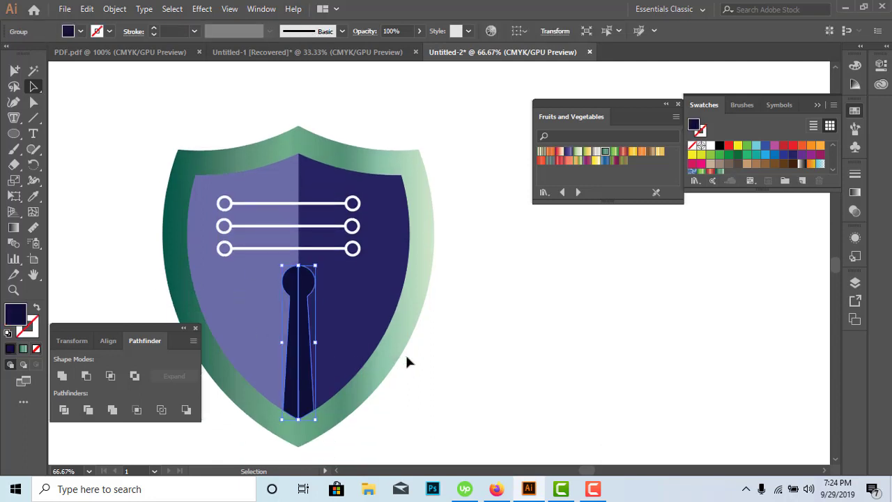
scroll(405, 353, down, 3)
scroll(414, 346, down, 2)
click(417, 340)
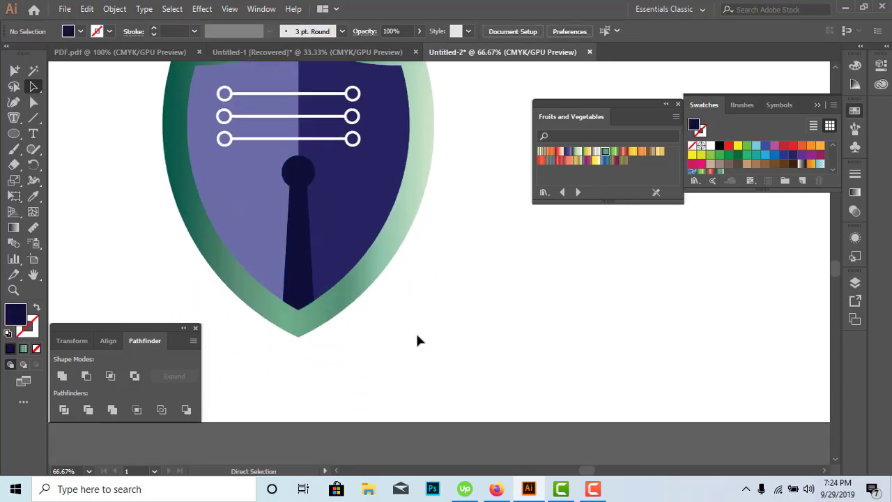
click(427, 326)
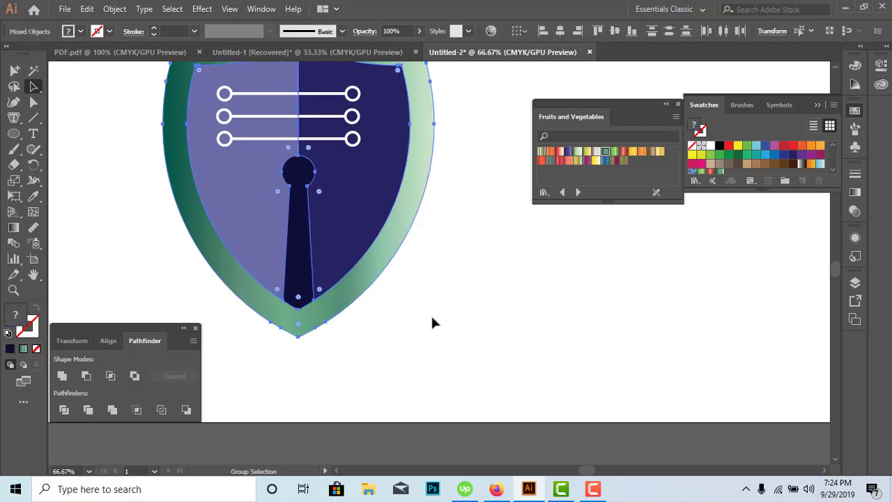
click(332, 378)
Select all shield parts and centre the circuit lines and keyhole horizontally.
drag(272, 352, 453, 246)
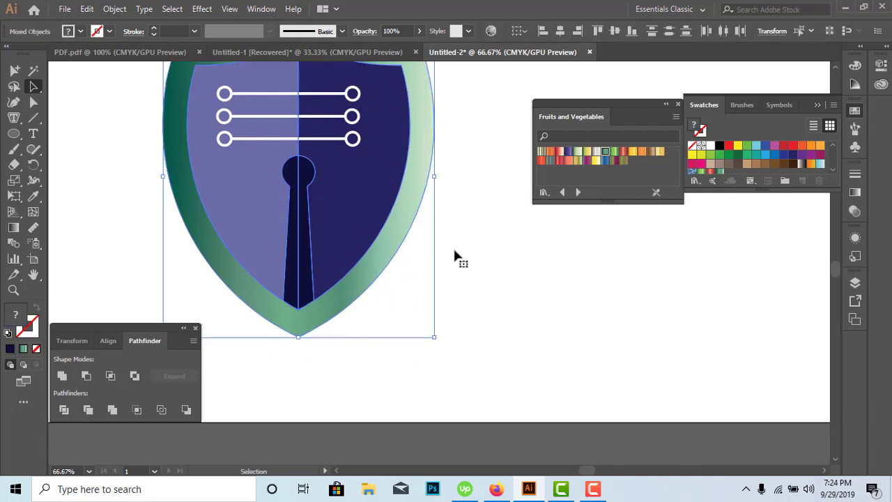
scroll(447, 253, up, 5)
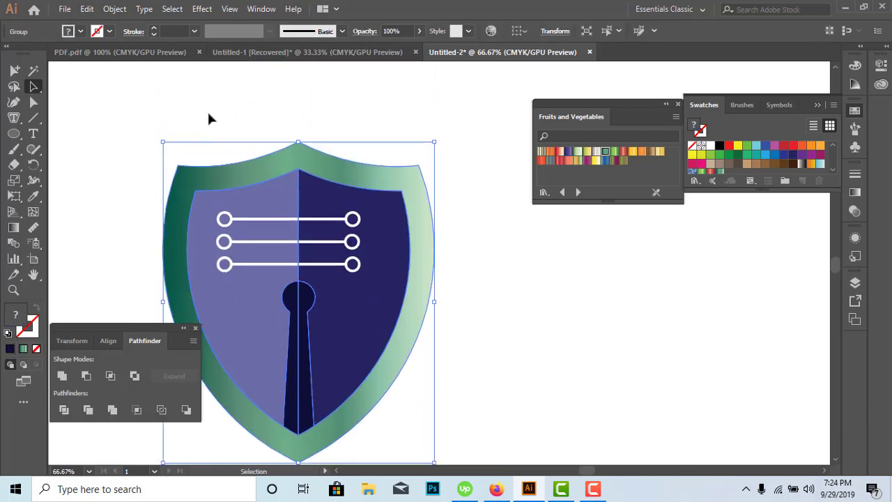
click(402, 320)
key(ctrl+a)
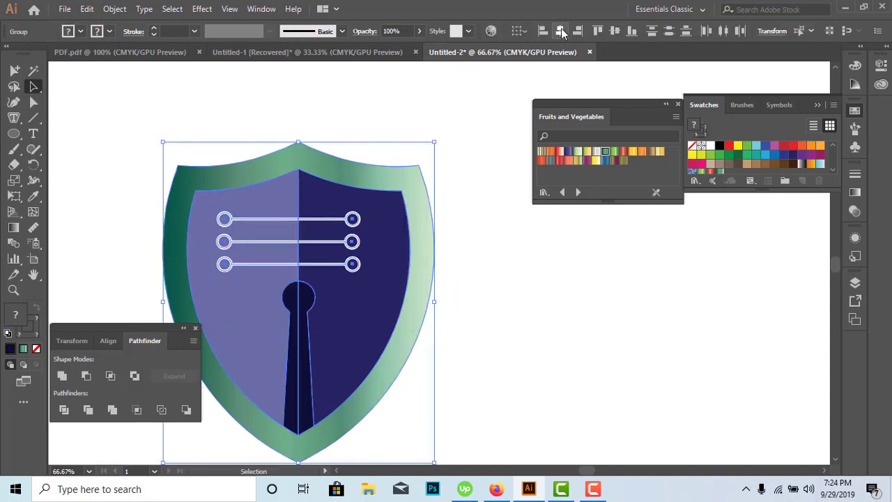
click(562, 31)
click(499, 342)
scroll(491, 342, up, 3)
scroll(492, 342, down, 4)
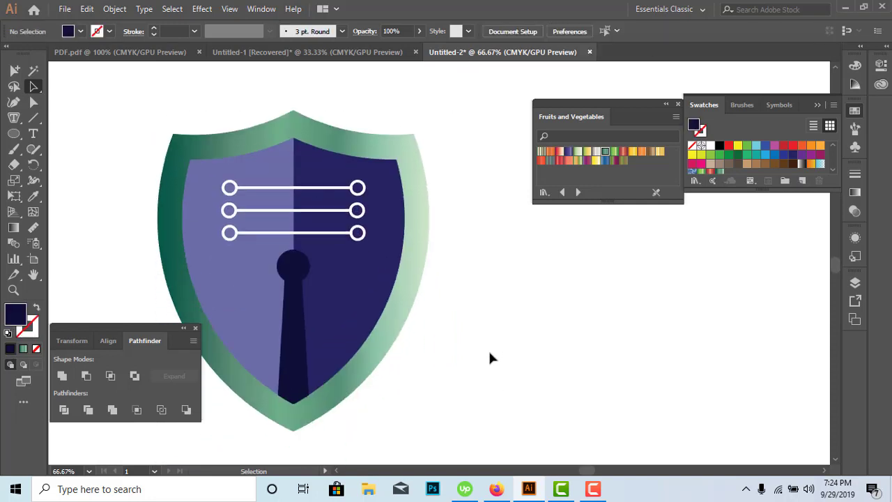
scroll(490, 353, up, 1)
scroll(488, 352, down, 3)
Zoom out to 33.33% and close the Fruits and Vegetables swatch library.
key(ctrl+minus)
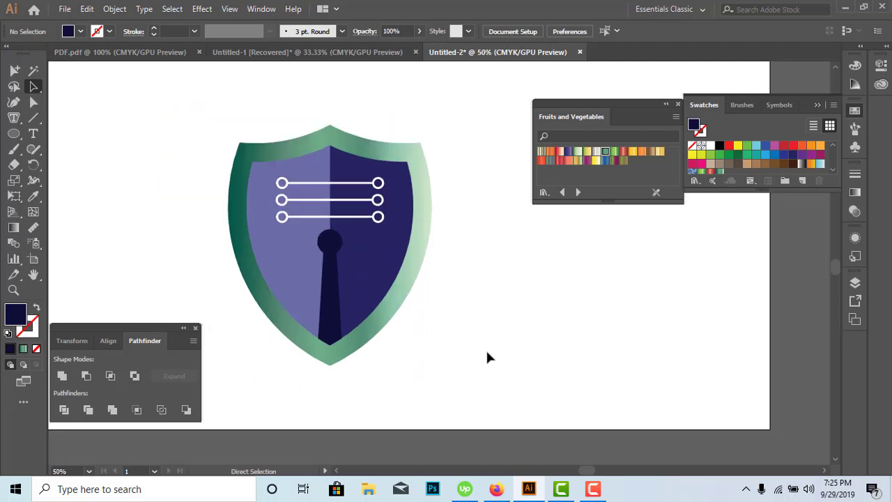
key(ctrl+minus)
scroll(303, 275, up, 5)
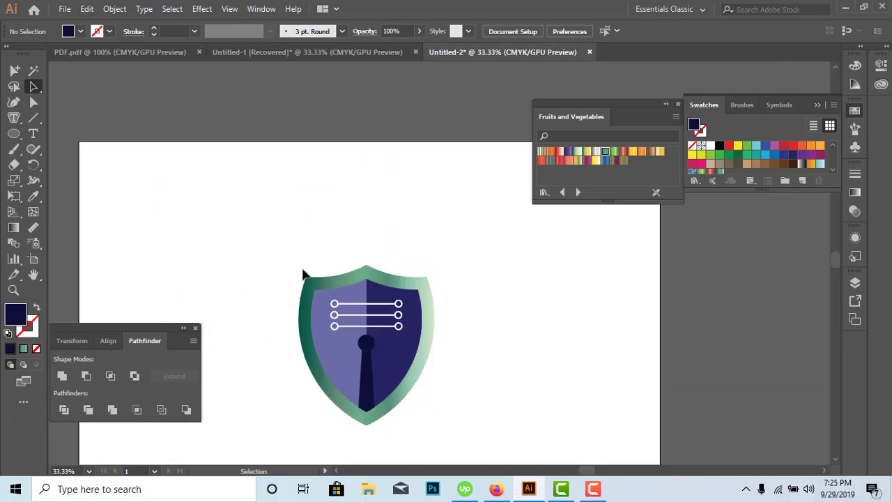
scroll(307, 274, down, 3)
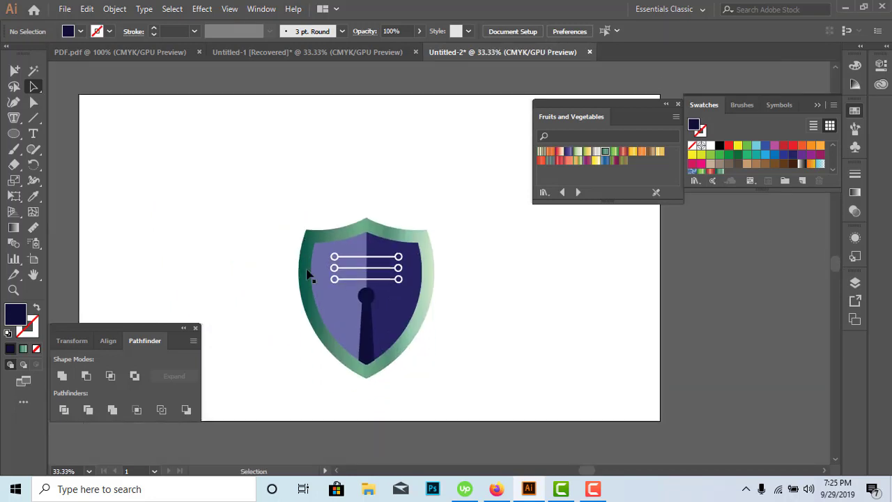
click(677, 104)
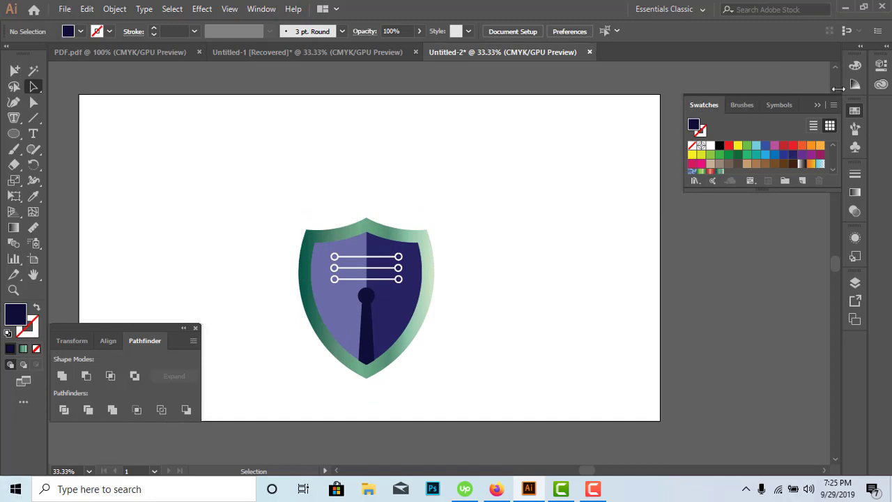
scroll(317, 354, down, 3)
scroll(317, 355, down, 1)
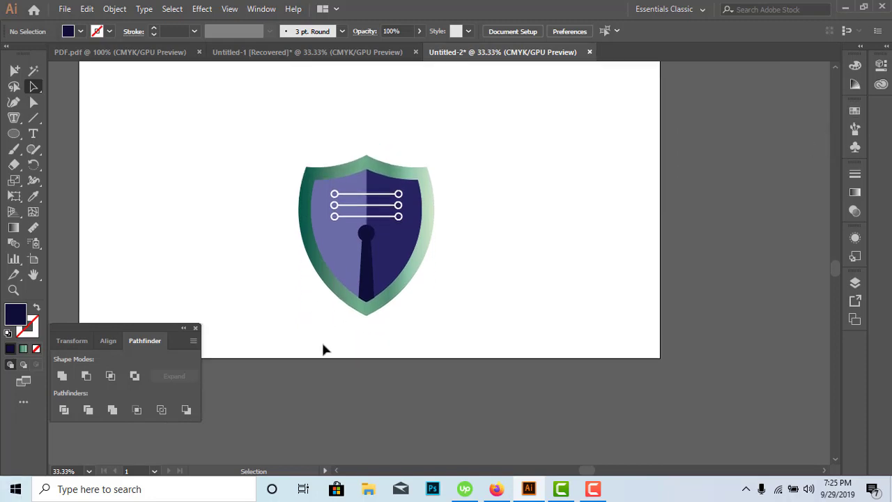
Centre the whole shield horizontally and vertically relative to the artboard.
drag(498, 335, 482, 352)
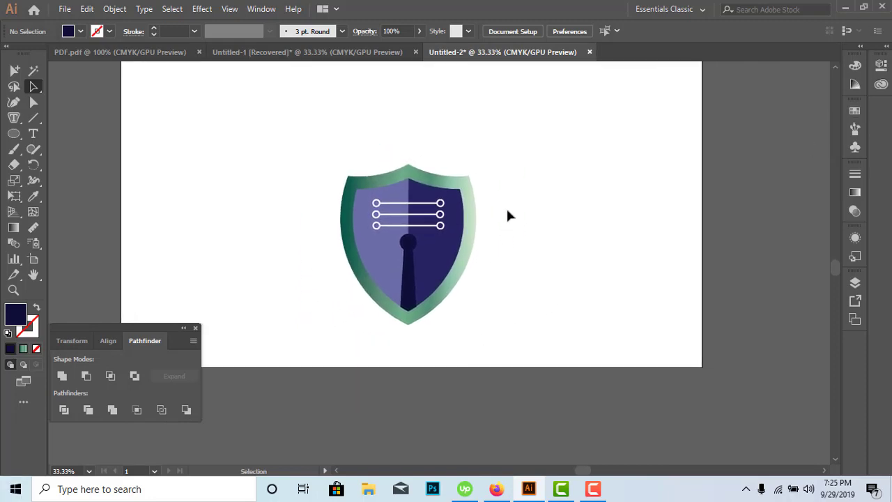
drag(317, 159, 514, 324)
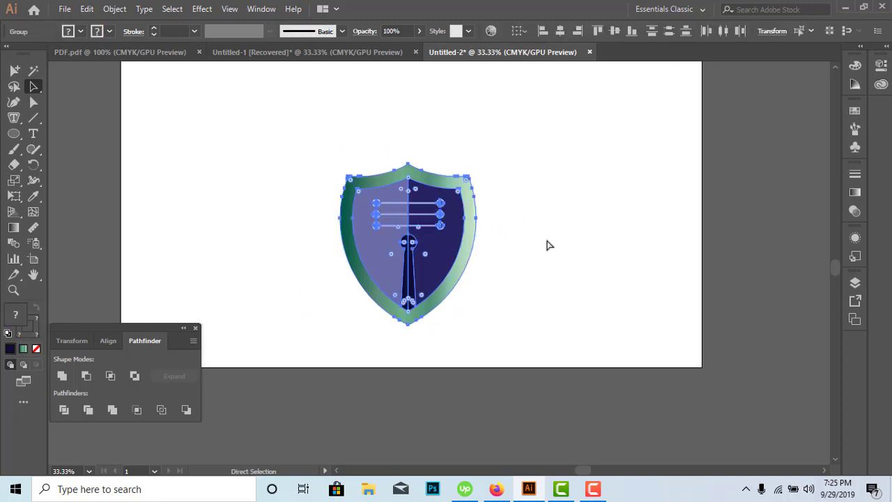
click(520, 31)
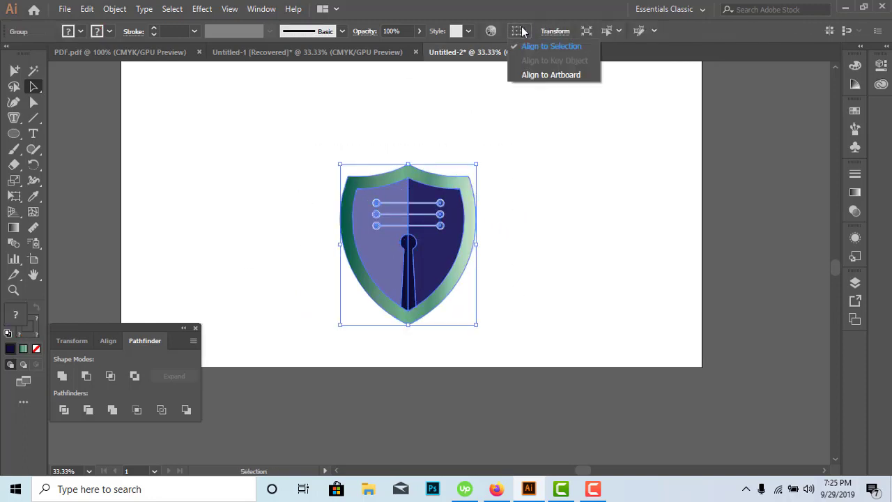
click(542, 72)
click(559, 31)
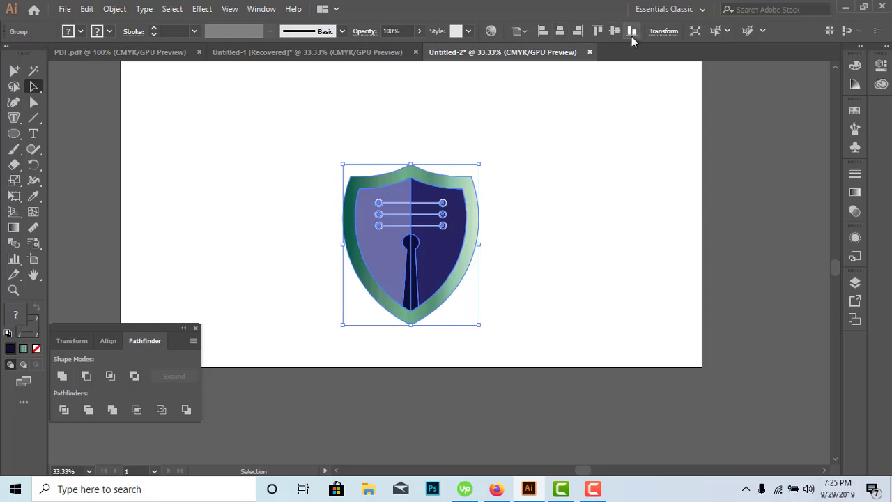
click(613, 31)
scroll(575, 191, up, 3)
Deselect the shield and close the Pathfinder panel group.
click(575, 191)
scroll(574, 200, down, 2)
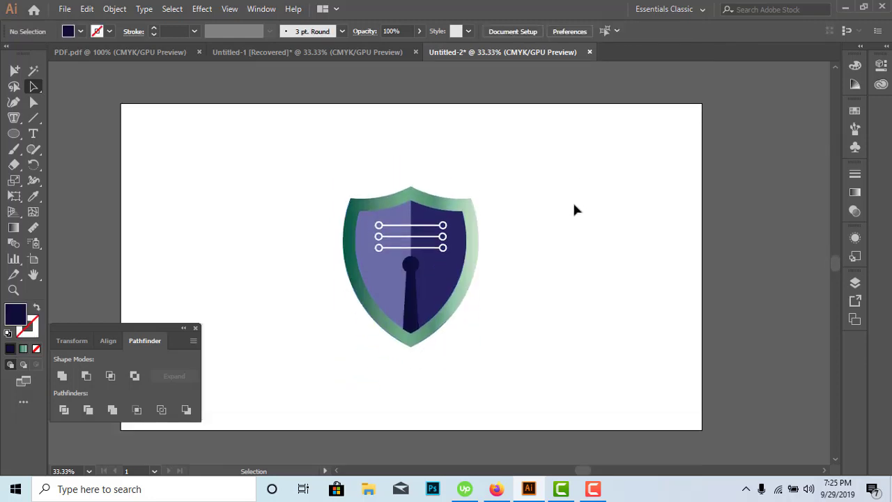
click(196, 327)
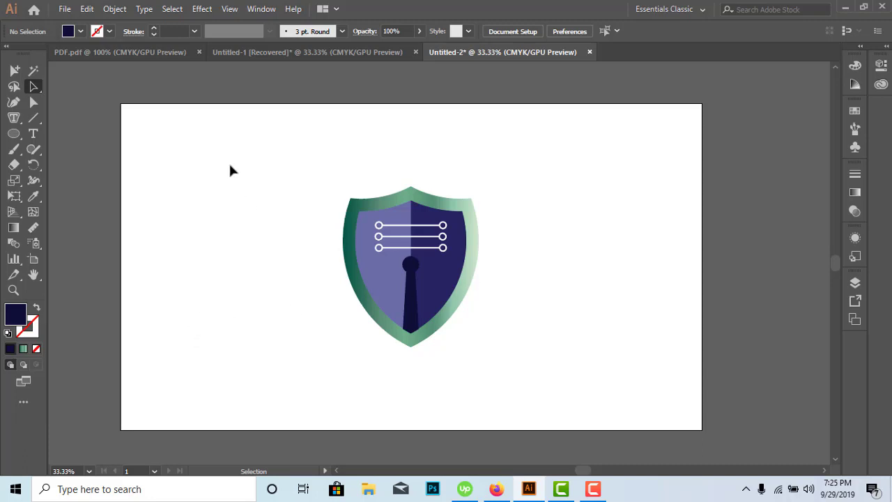
Draw an artboard-sized rectangle behind the shield and centre it on the artboard.
drag(14, 133, 63, 133)
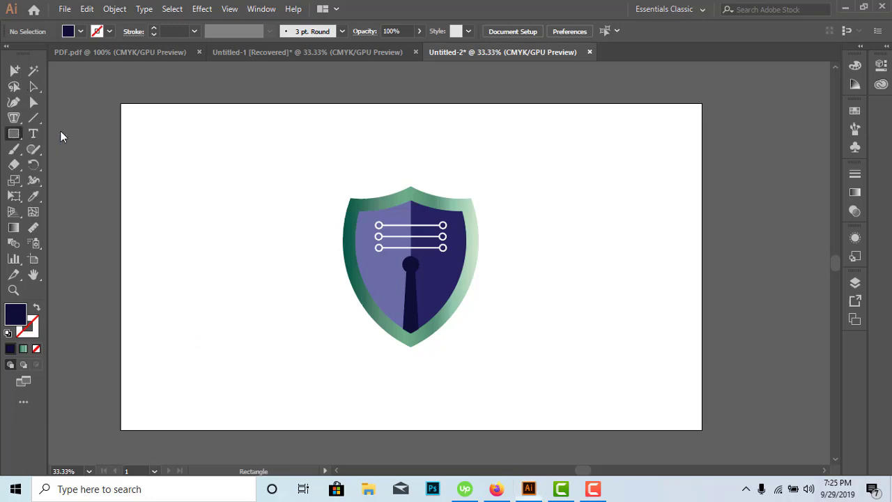
drag(120, 103, 701, 428)
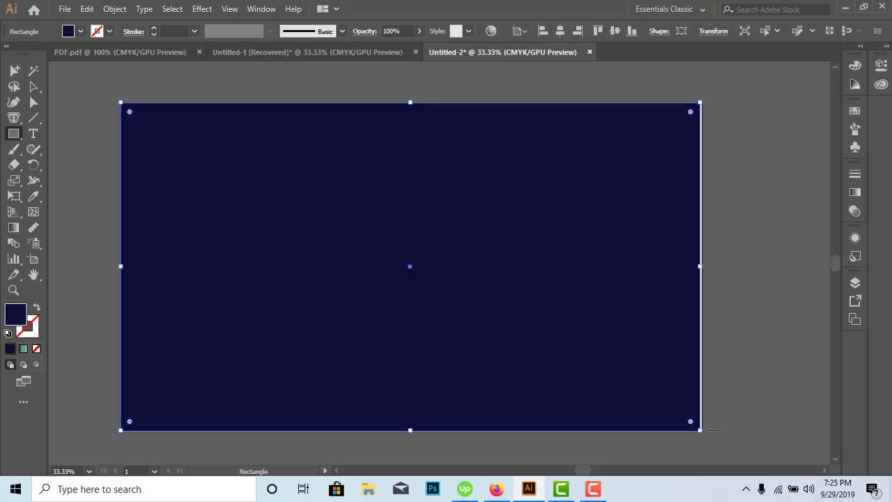
key(ctrl+z)
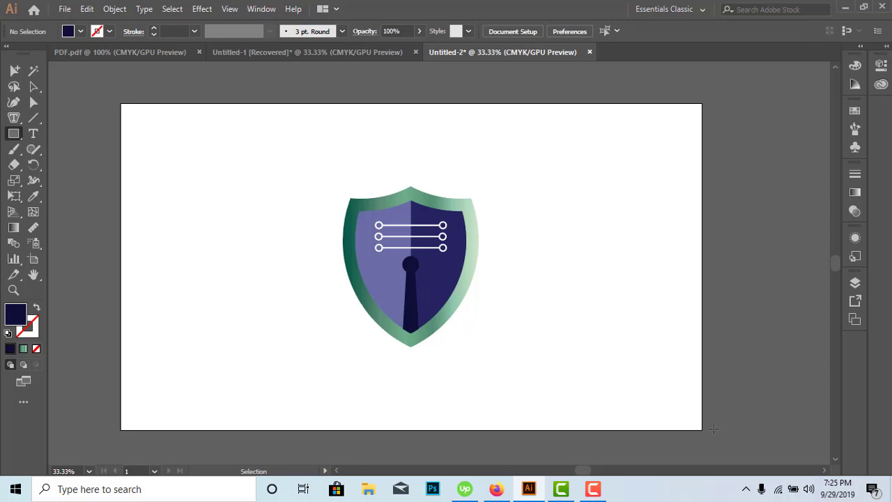
key(ctrl+shift+z)
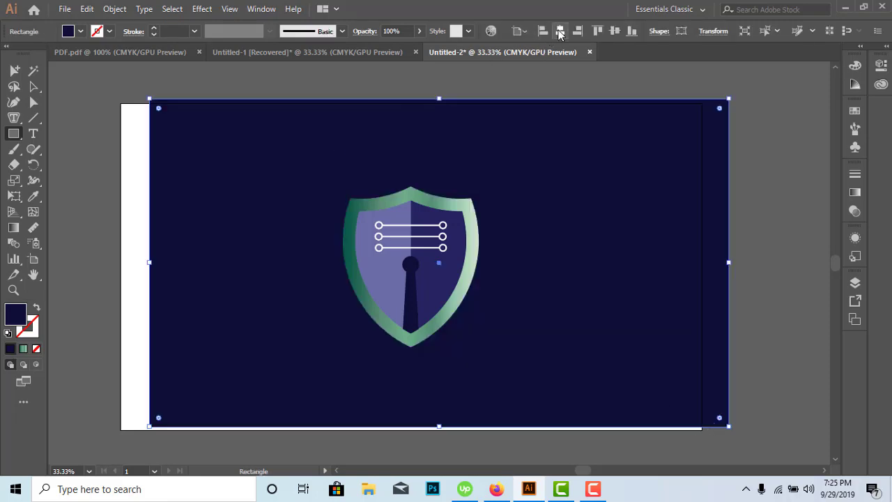
click(560, 31)
click(614, 32)
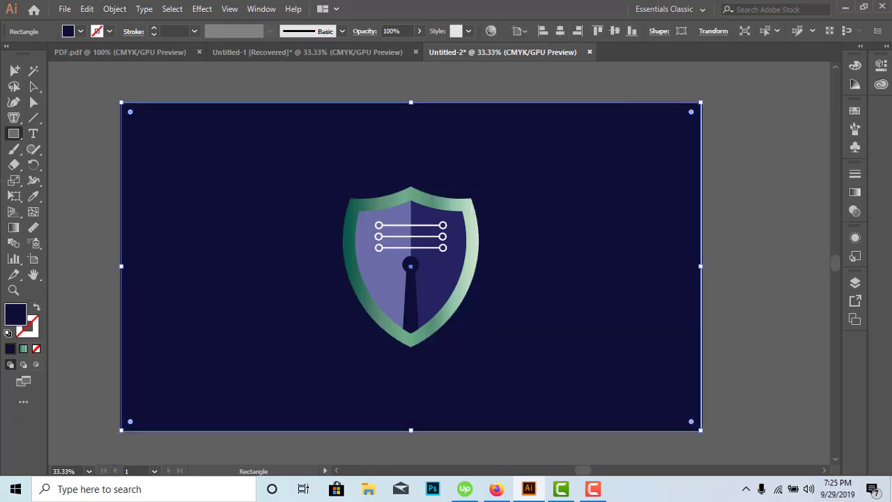
Stretch the background rectangle's right edge out to the artboard edge.
key(a)
click(81, 200)
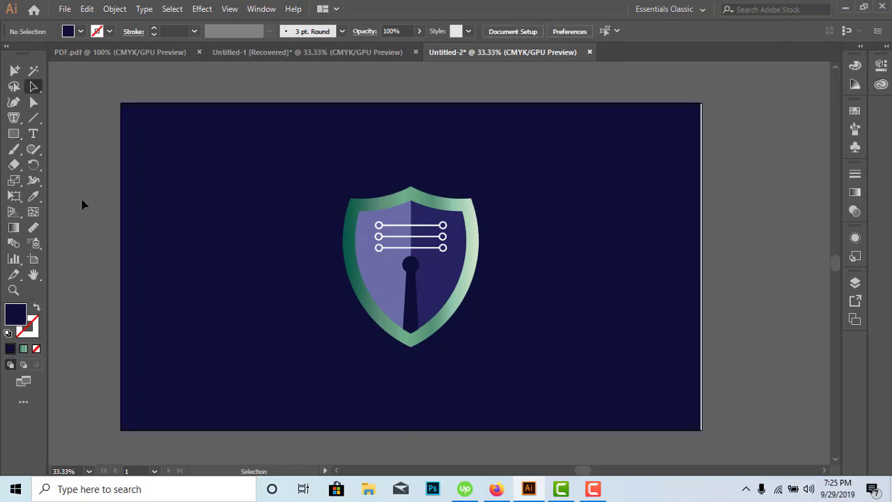
click(694, 252)
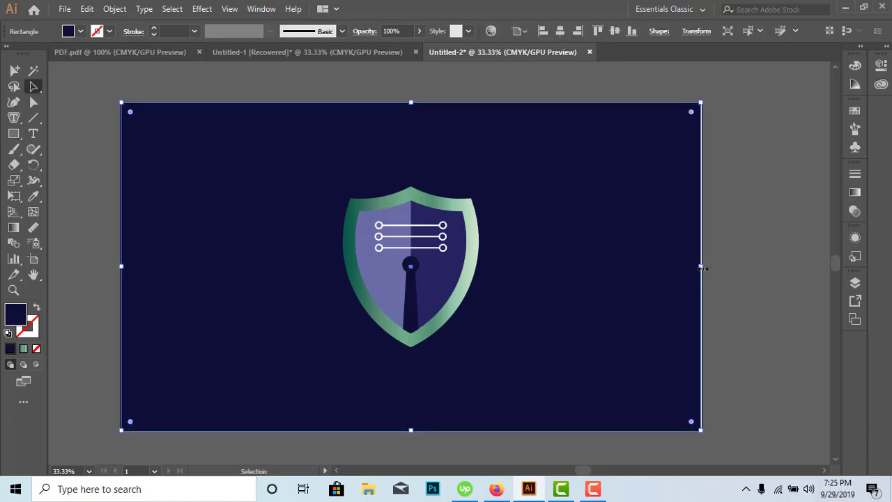
drag(701, 268, 704, 269)
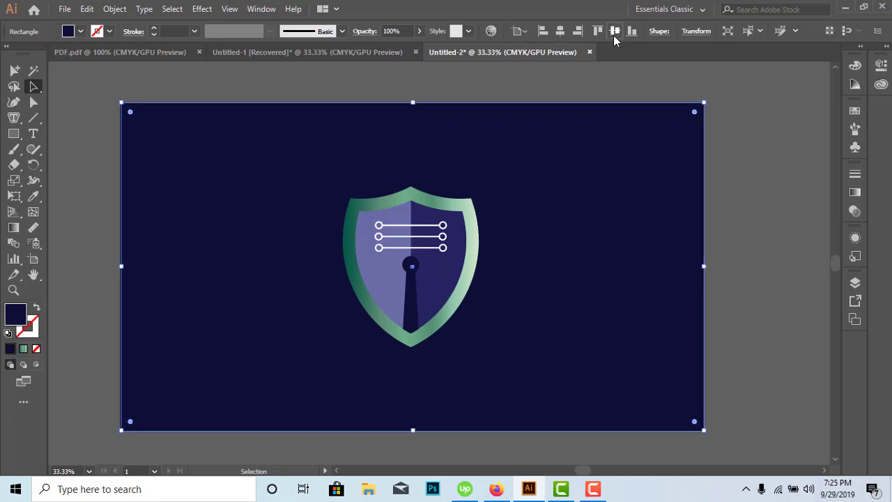
click(758, 219)
scroll(737, 276, up, 3)
scroll(739, 277, down, 2)
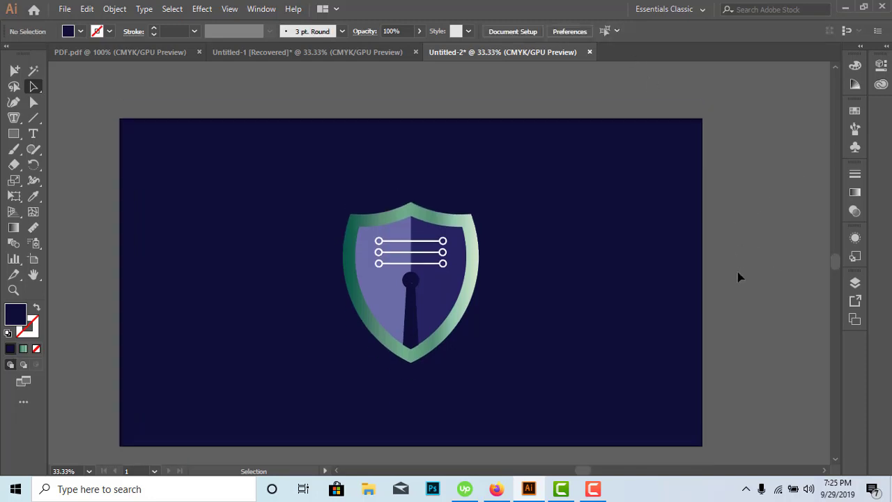
scroll(739, 277, down, 1)
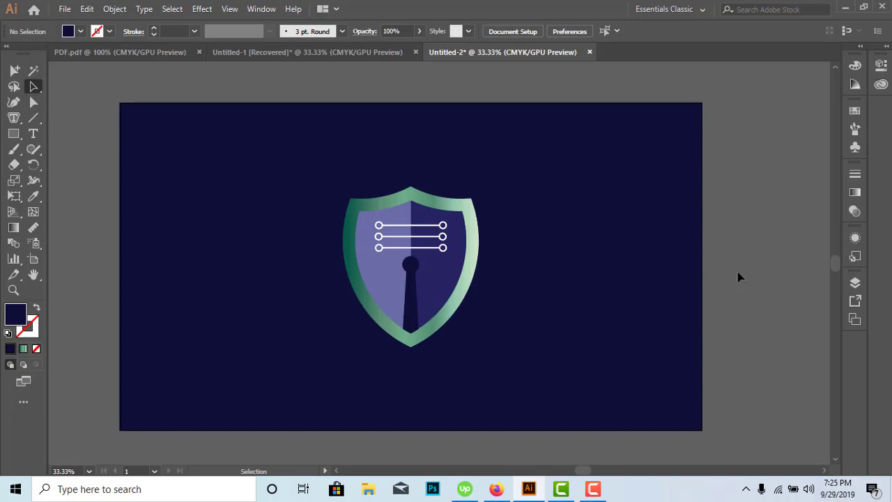